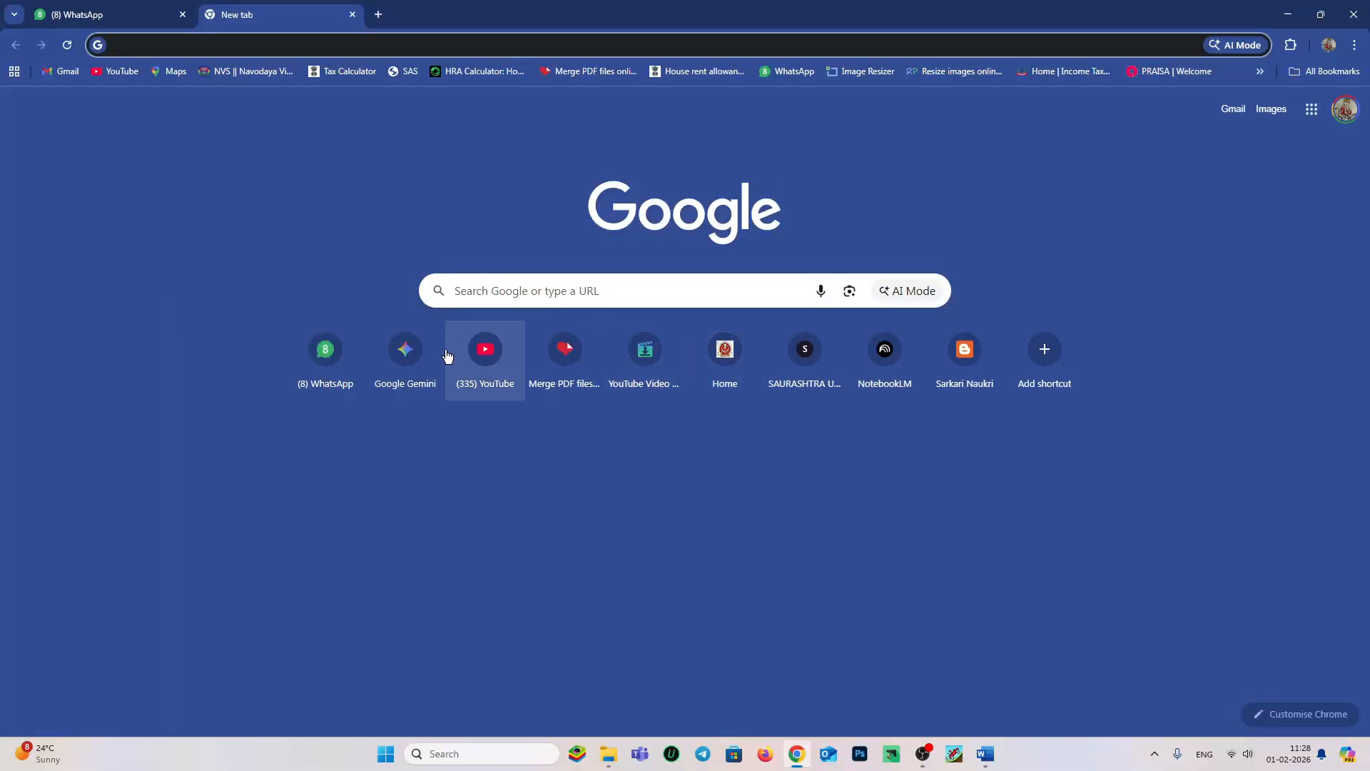
Search Google for gemini and open the Google Gemini site from the results.
left_click(566, 287)
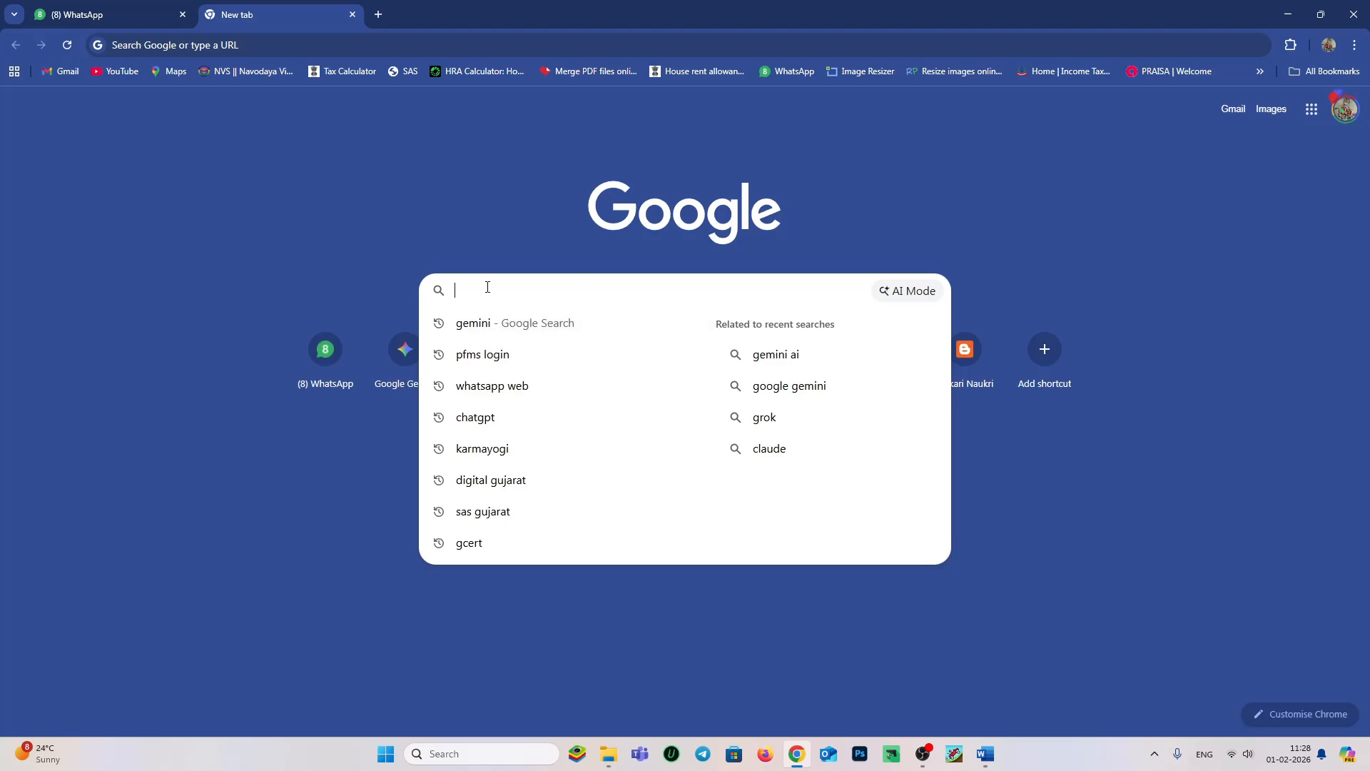
type("gem")
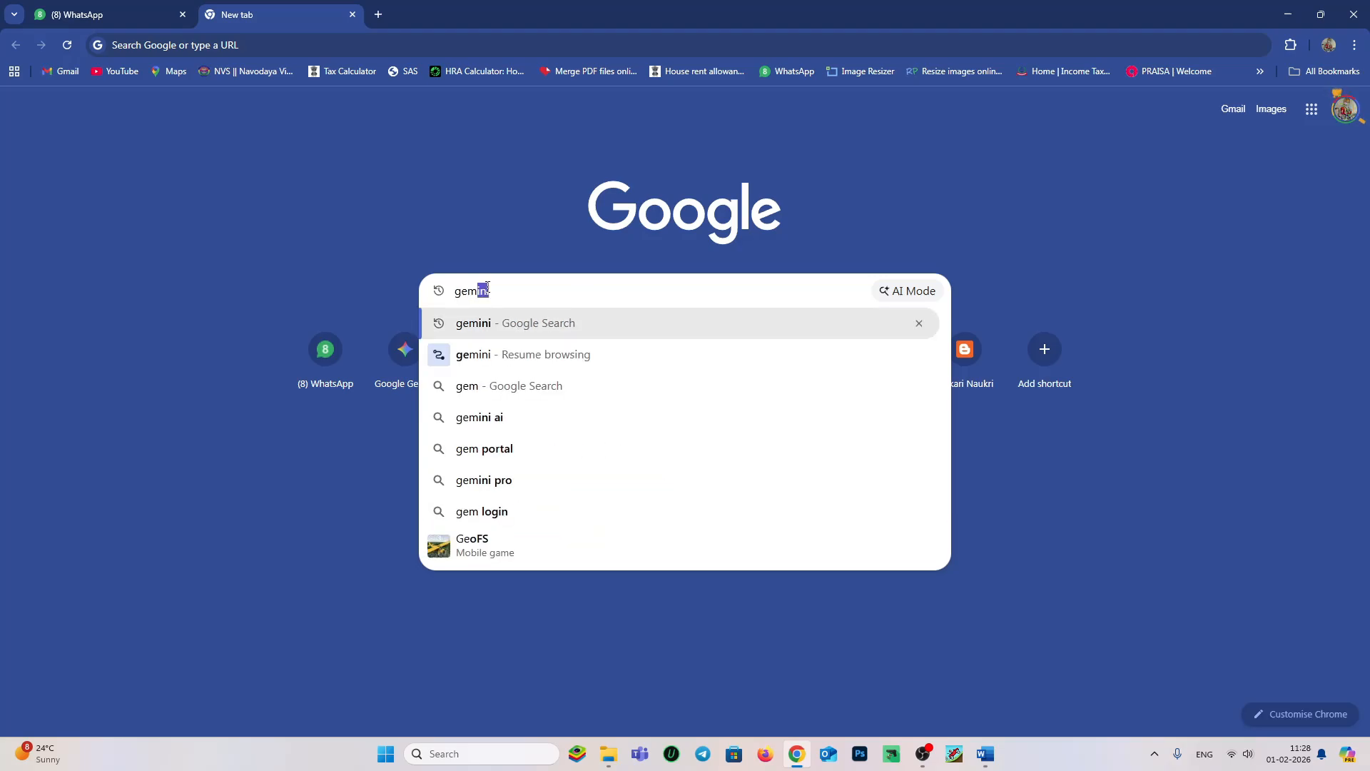
type("ini")
left_click(475, 327)
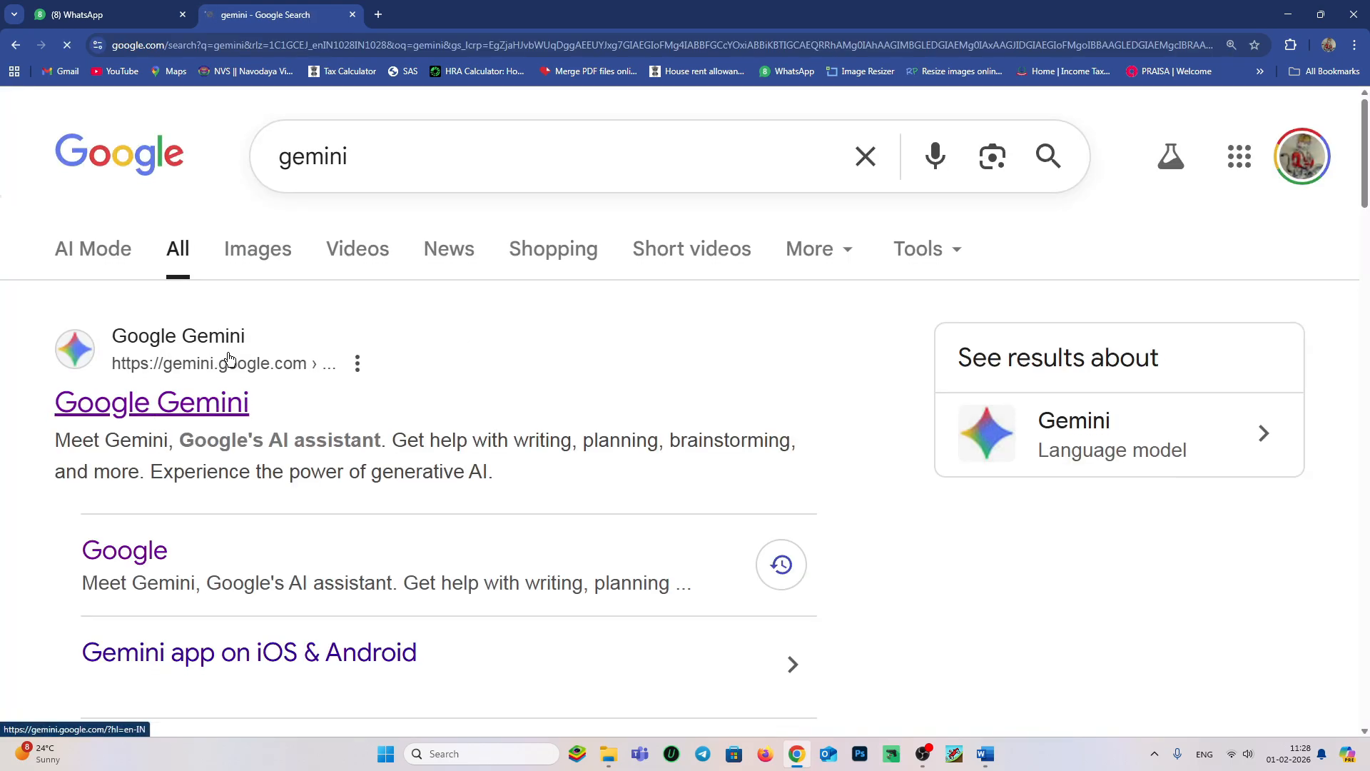
scroll(214, 349, "down", 2)
scroll(206, 385, "up", 2)
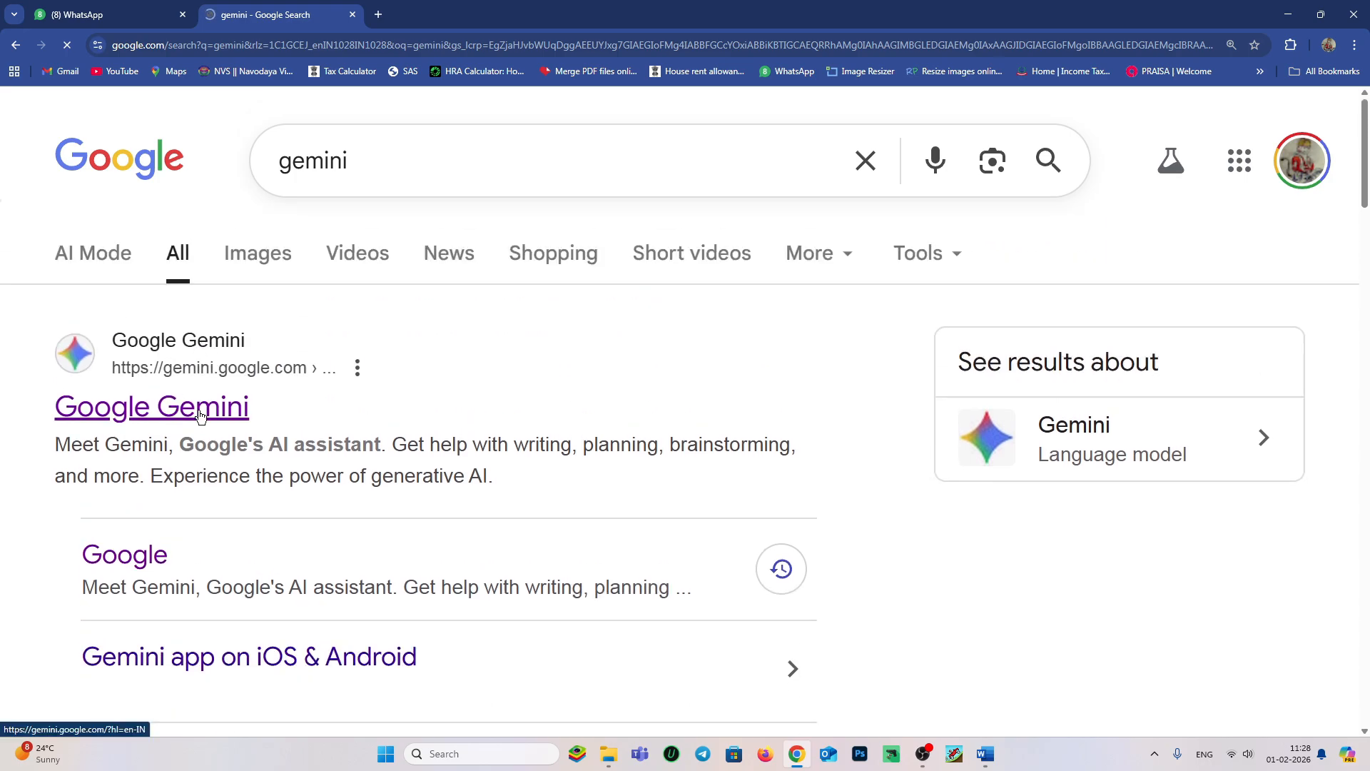
left_click(199, 413)
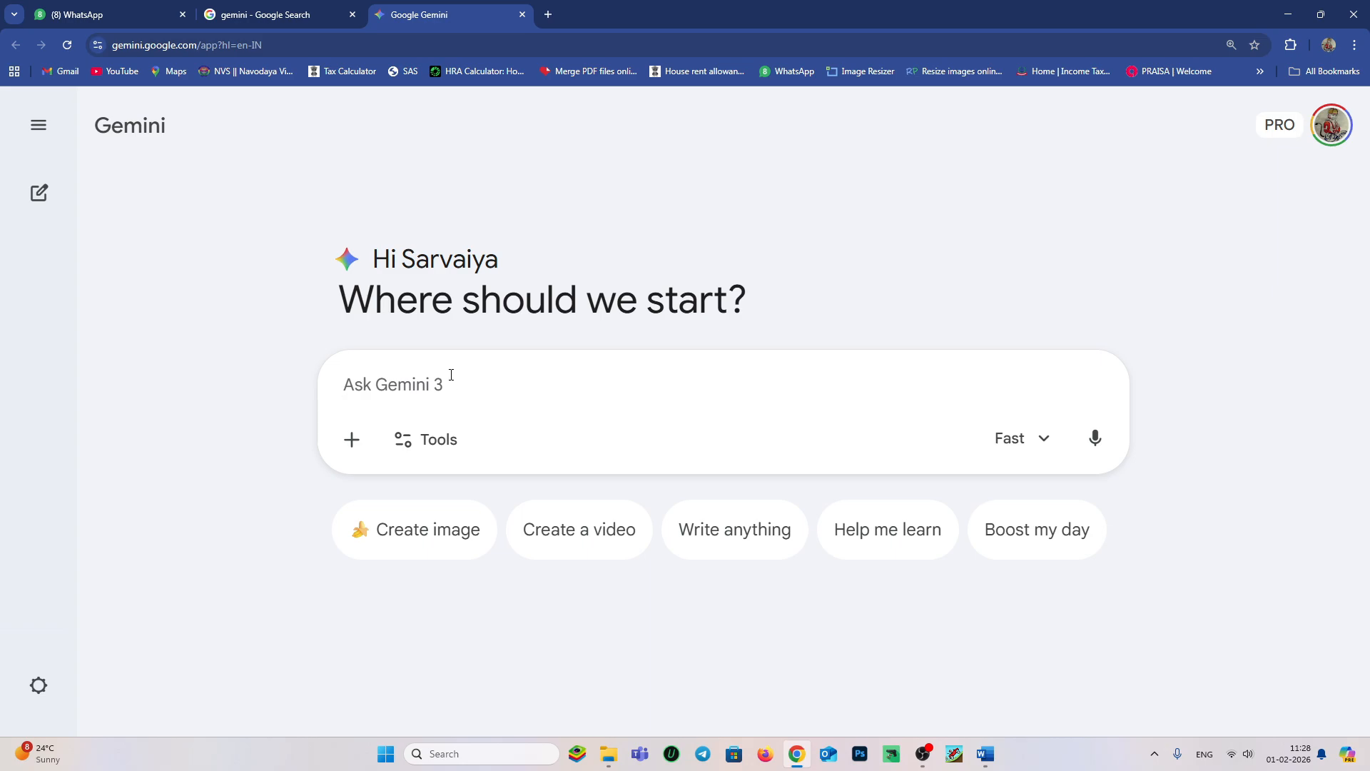
Attach the PDF 3-Gujarati-Gujarati from the STD 3 folder to the new Gemini chat.
left_click(351, 452)
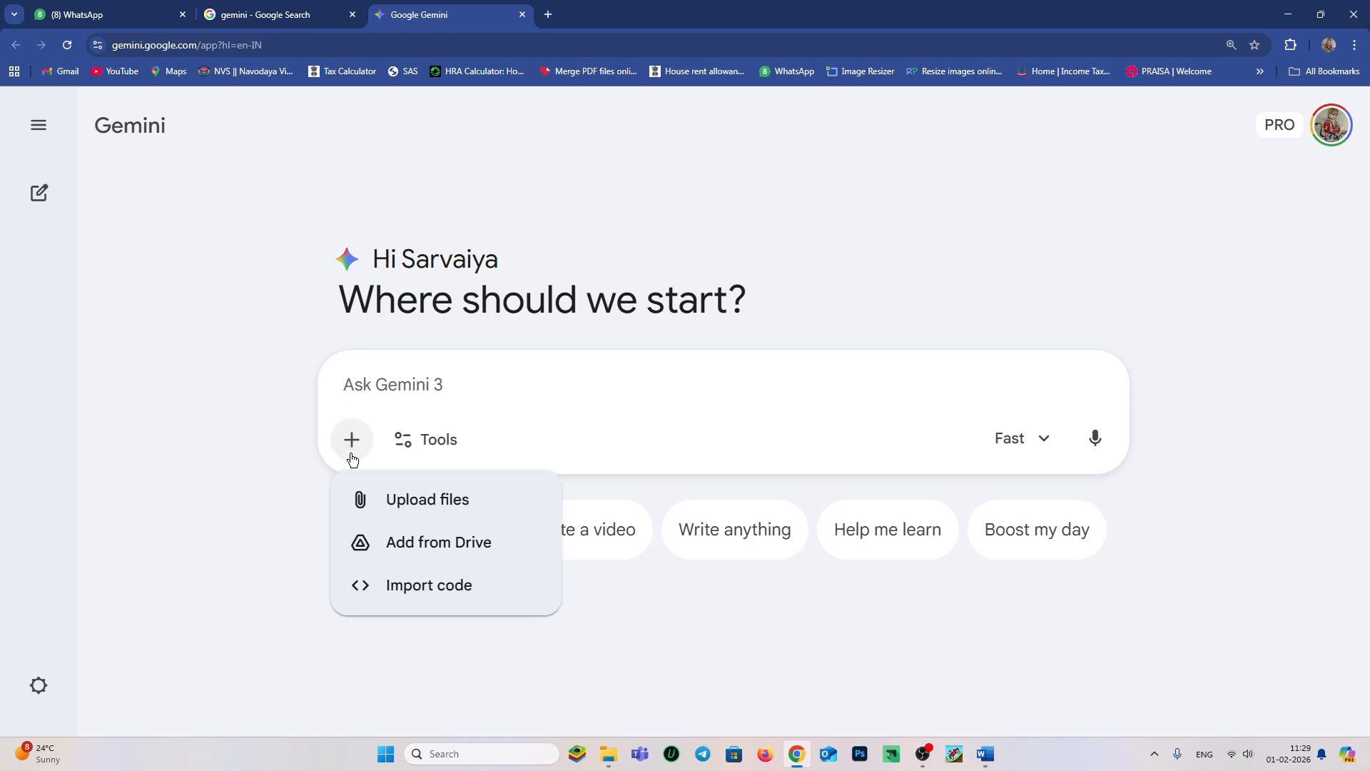
left_click(418, 503)
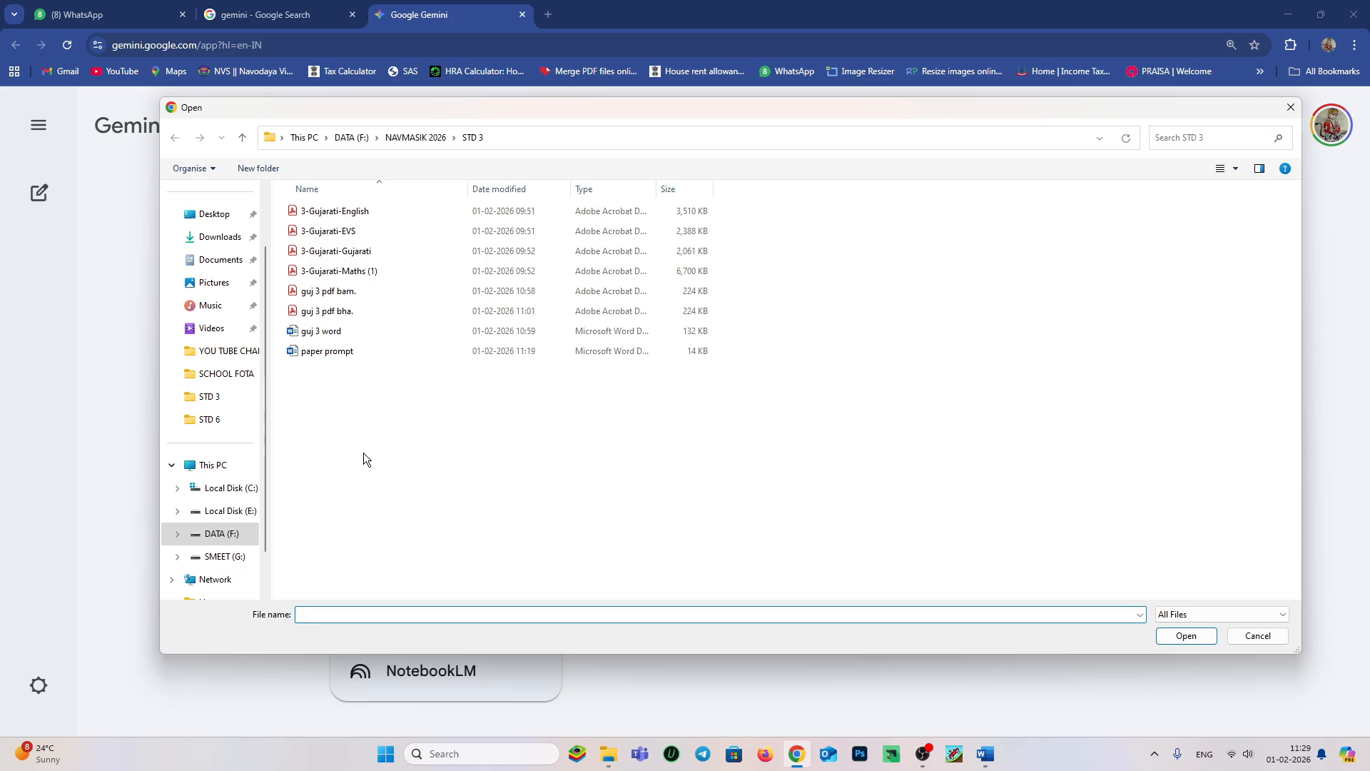
left_click(388, 248)
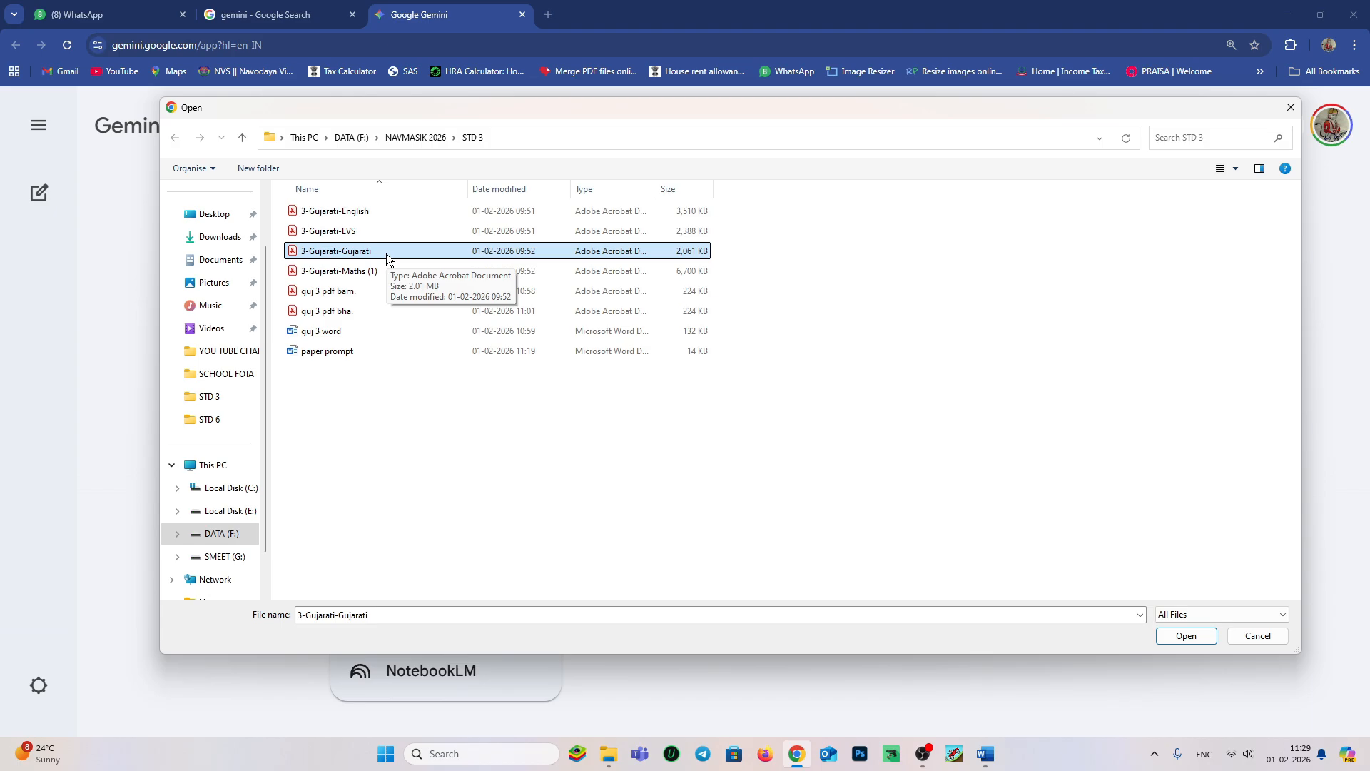
left_click(1184, 634)
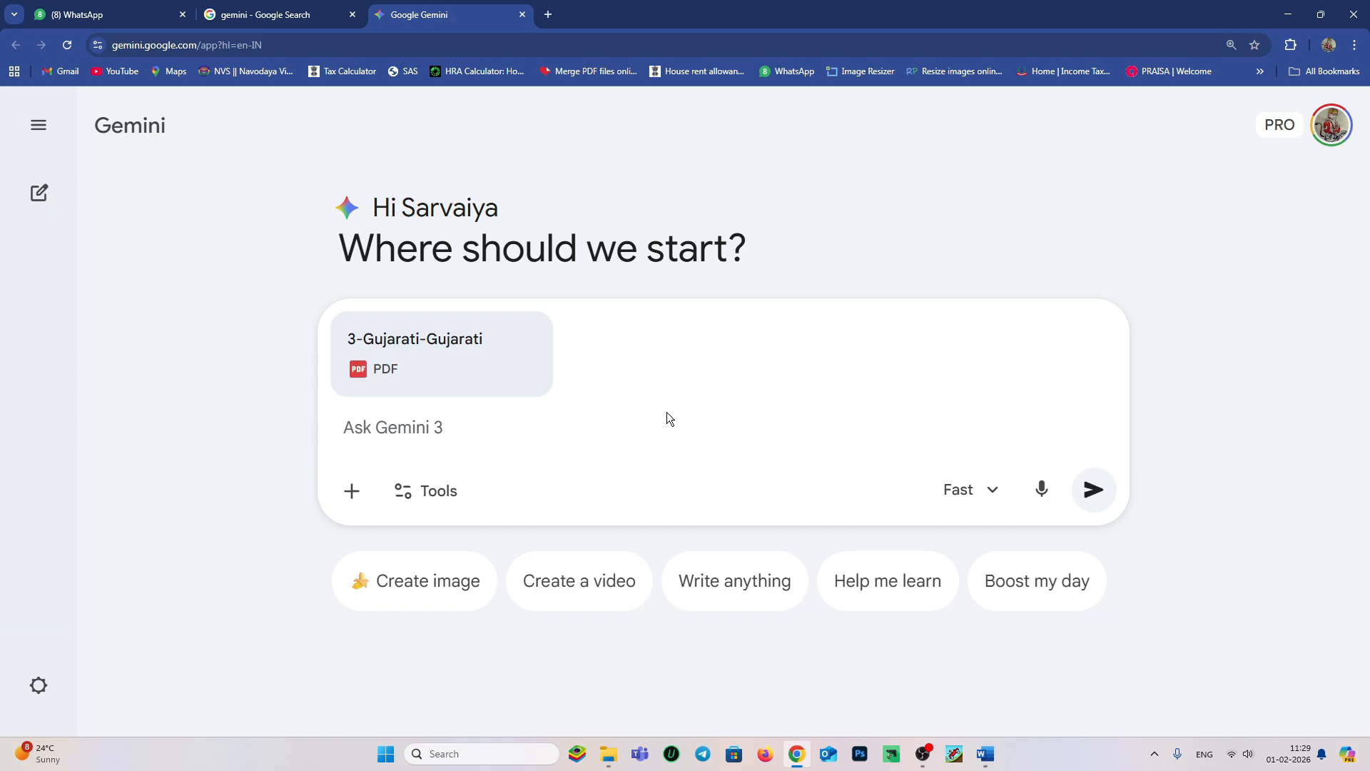
Switch to the paper prompt document in Word and copy the entire Gujarati prompt for the 40-mark question paper.
left_click(985, 754)
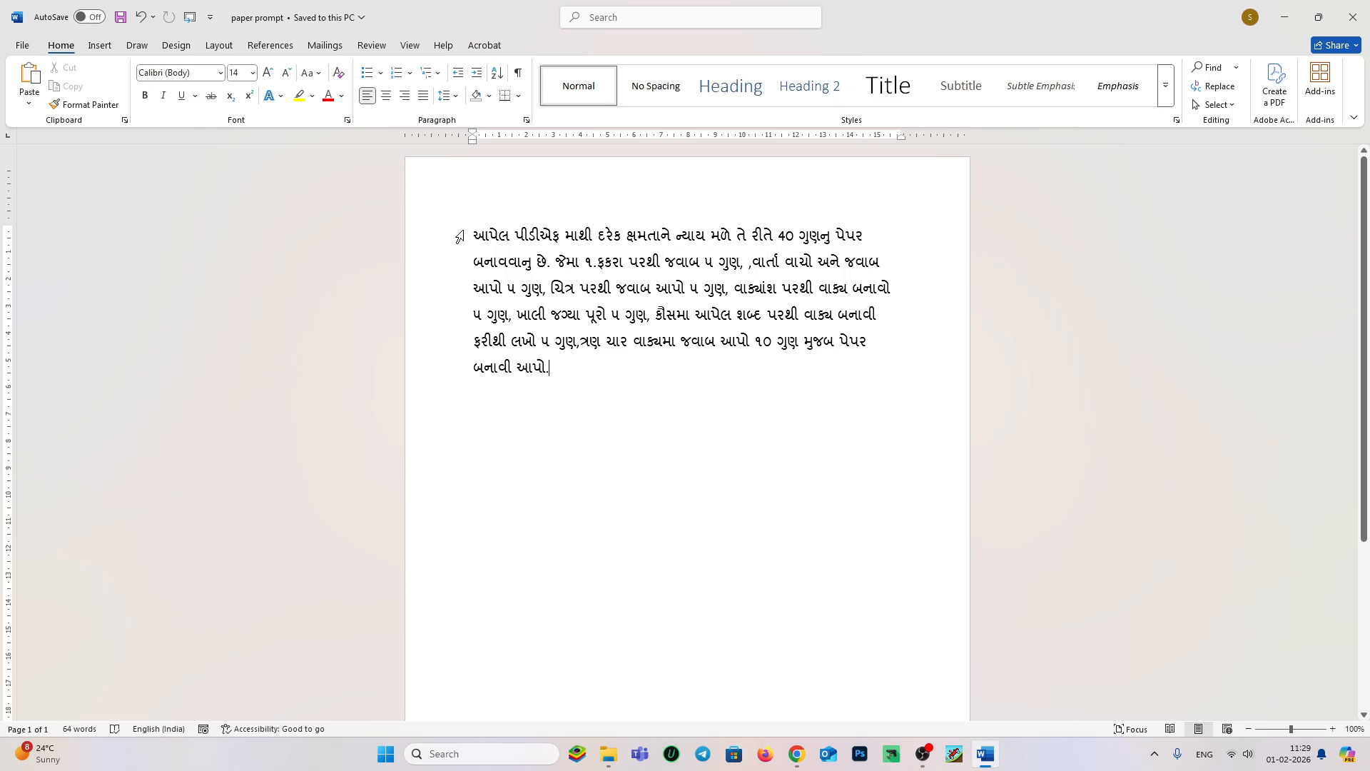
left_click_drag(470, 236, 851, 243)
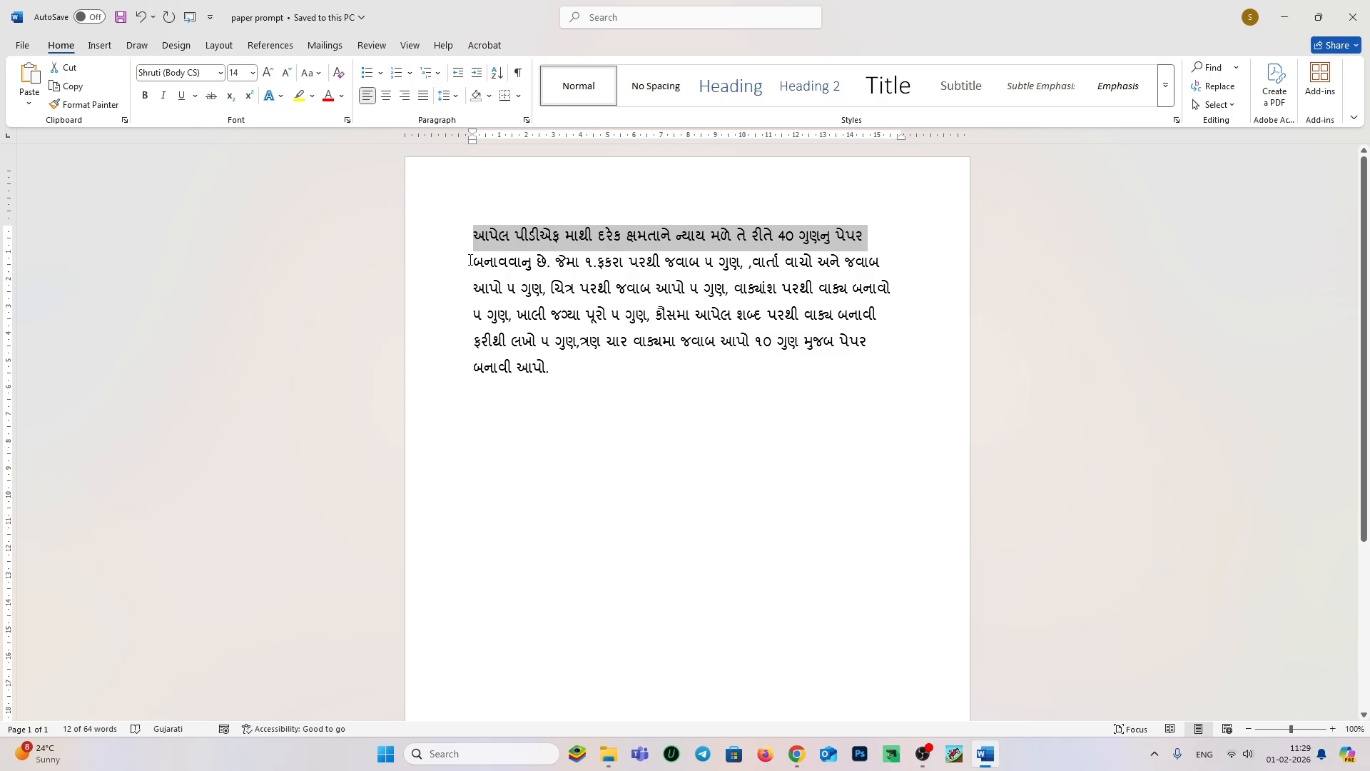
left_click_drag(471, 260, 890, 278)
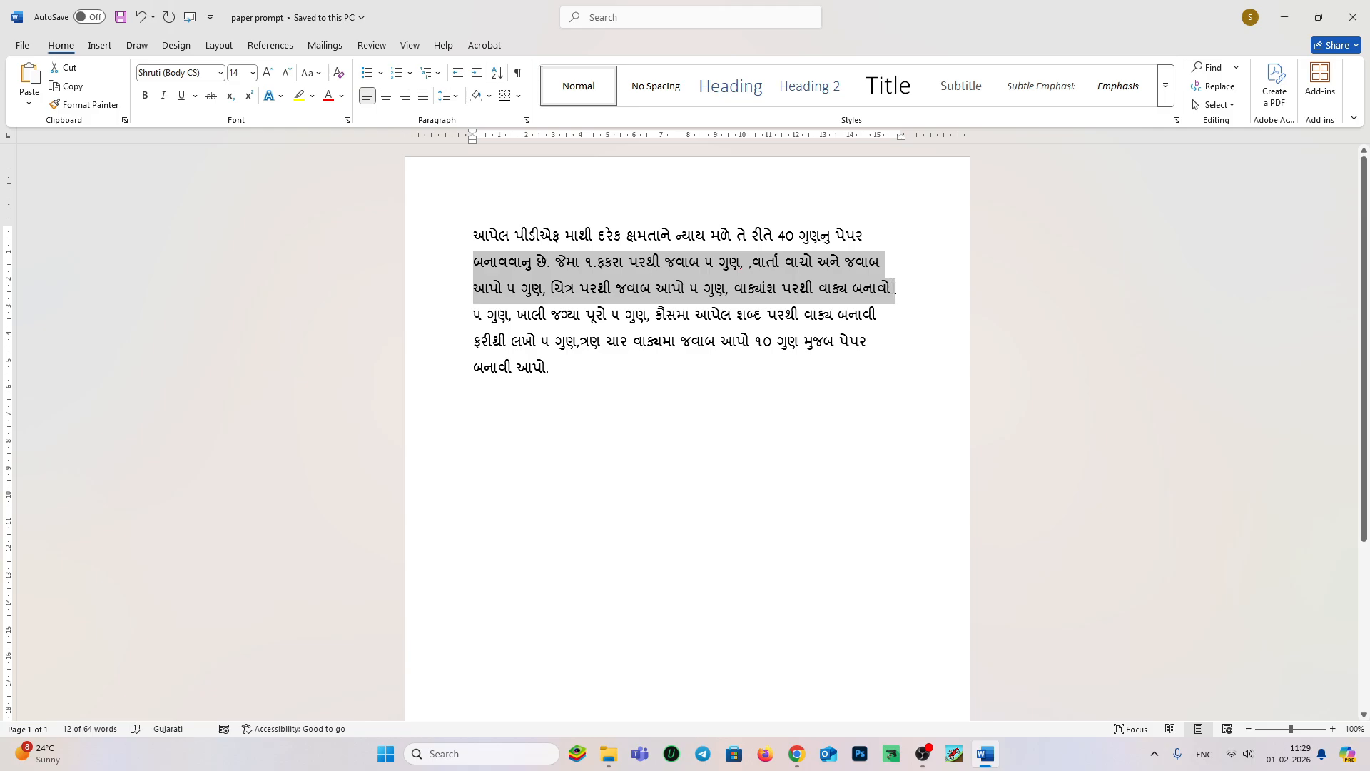
left_click_drag(894, 287, 902, 335)
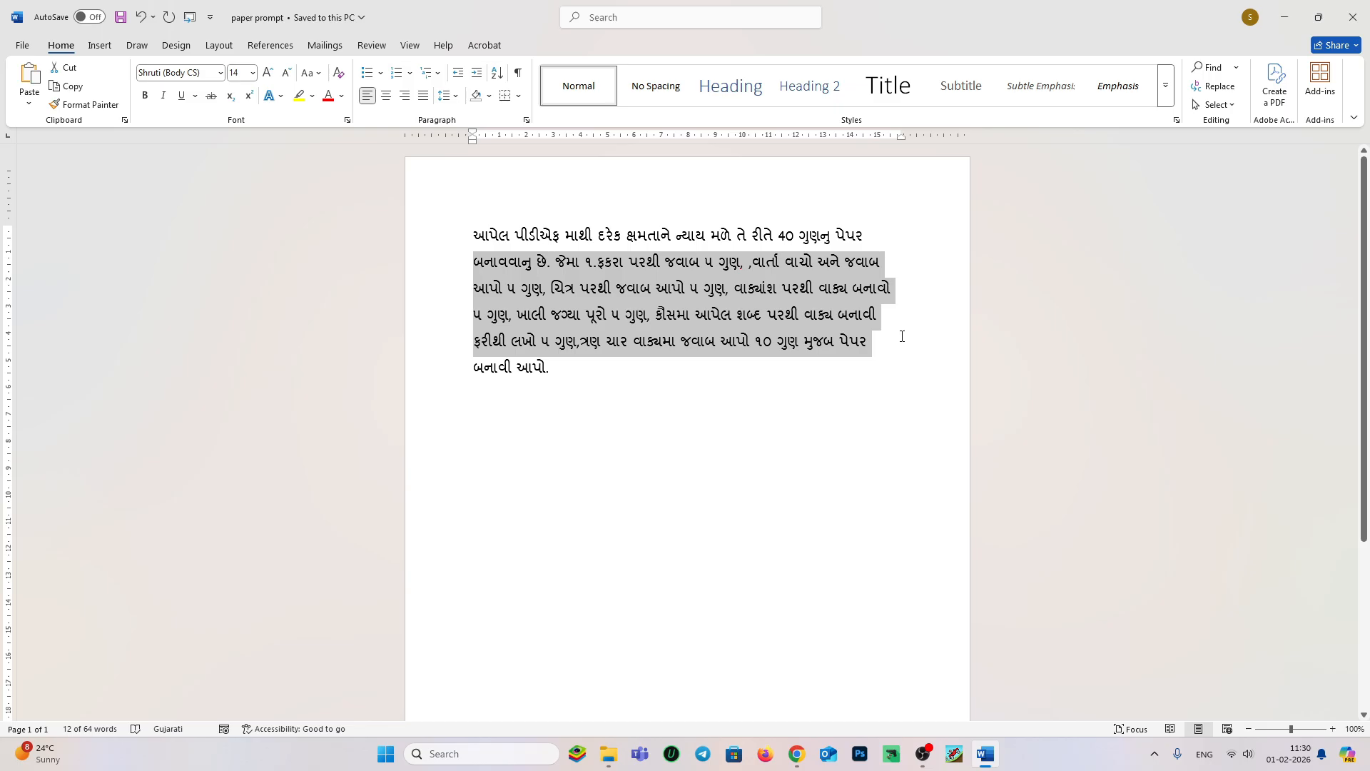
left_click_drag(902, 343, 902, 361)
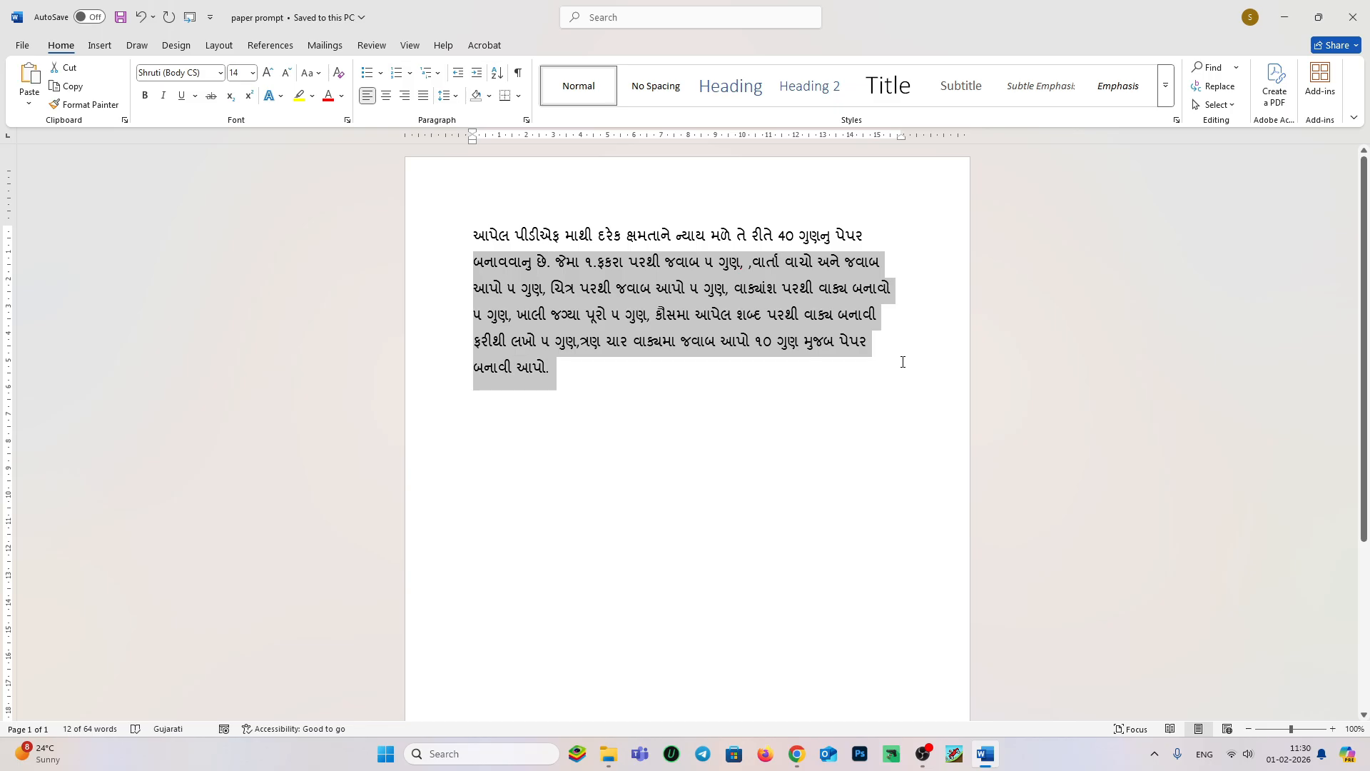
left_click(621, 360)
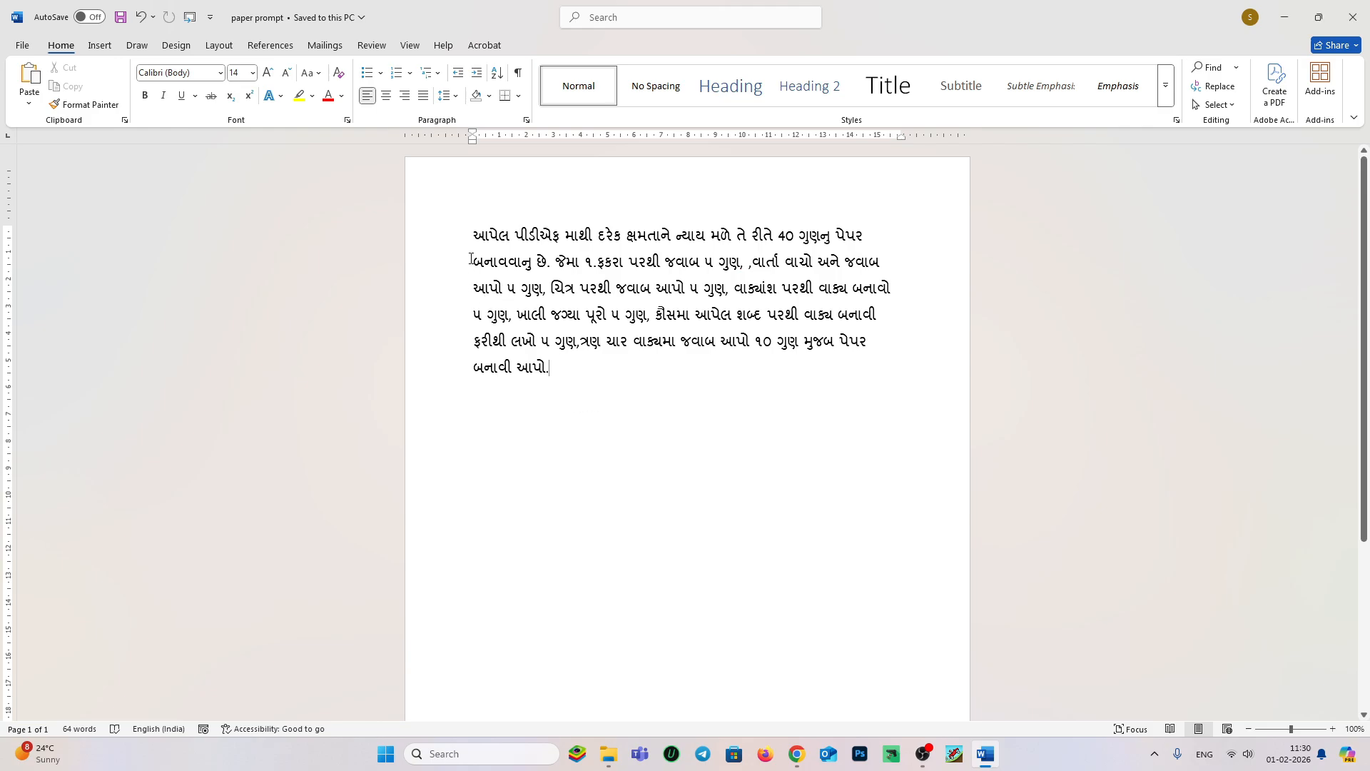
left_click_drag(473, 235, 557, 366)
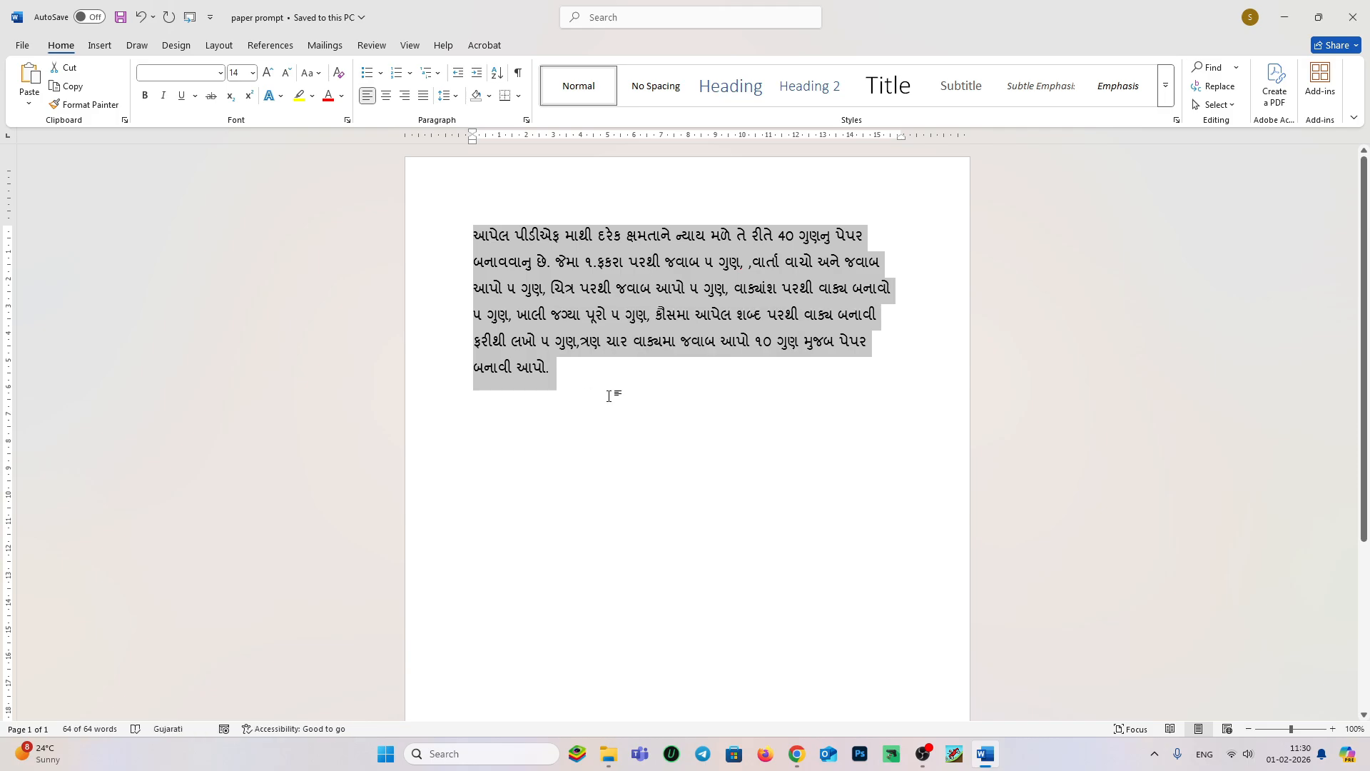
Return to Gemini in Chrome, paste the copied prompt below the attached PDF and submit it.
left_click(801, 757)
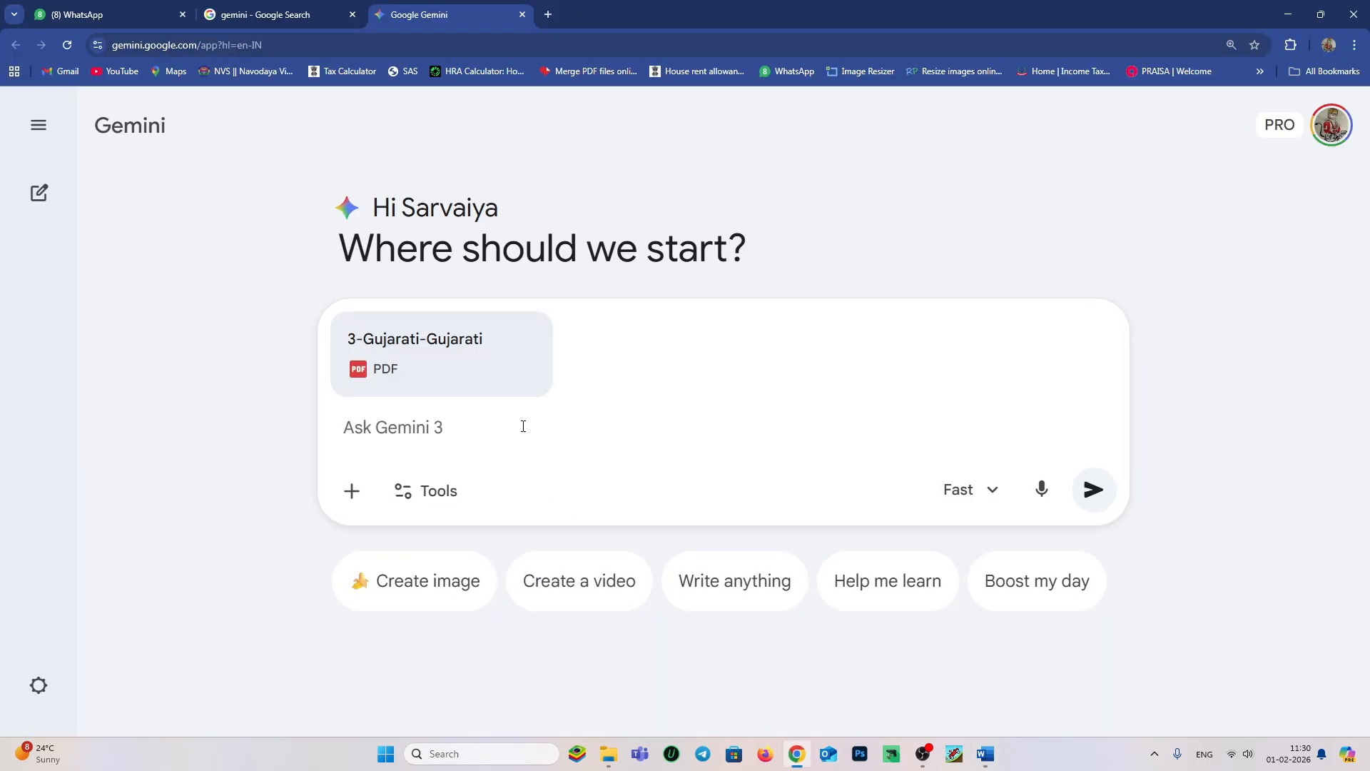
left_click(415, 434)
key("ctrl+v")
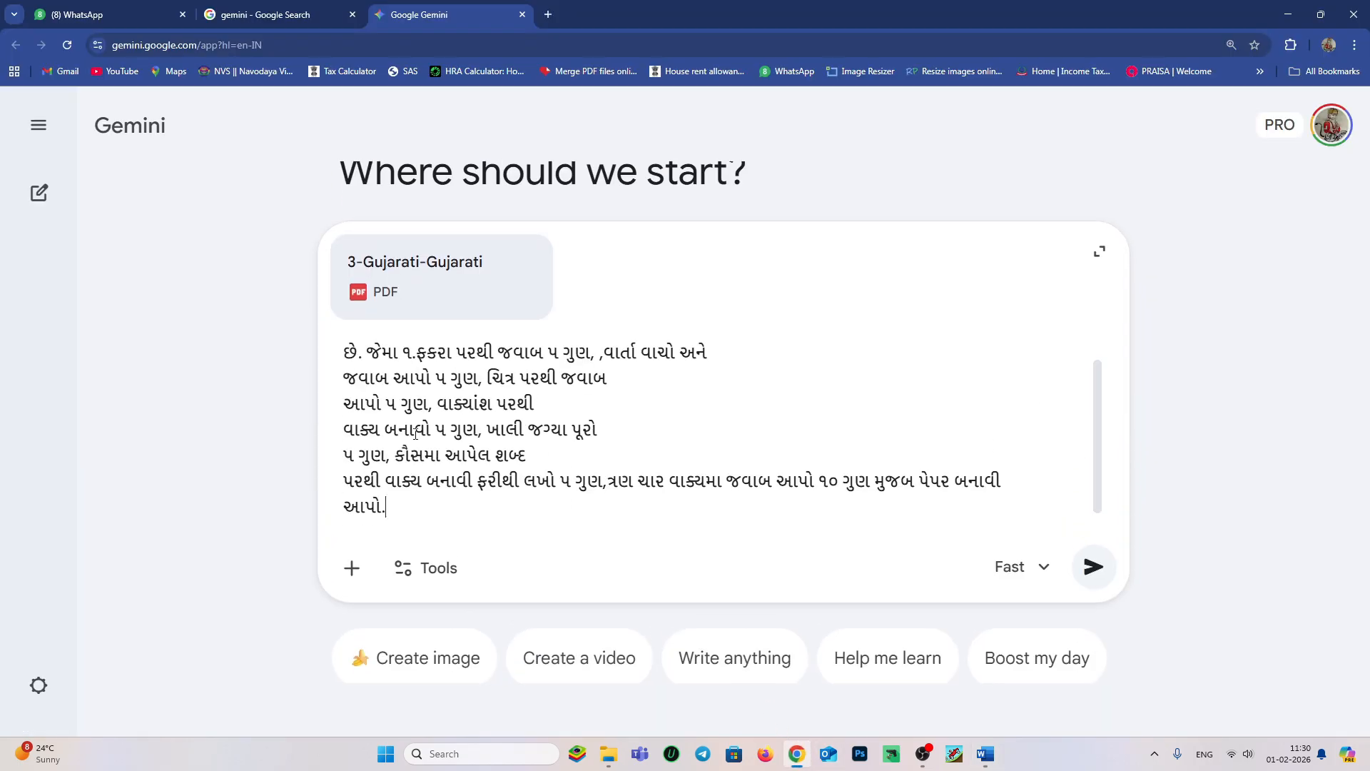
scroll(415, 433, "up", 1)
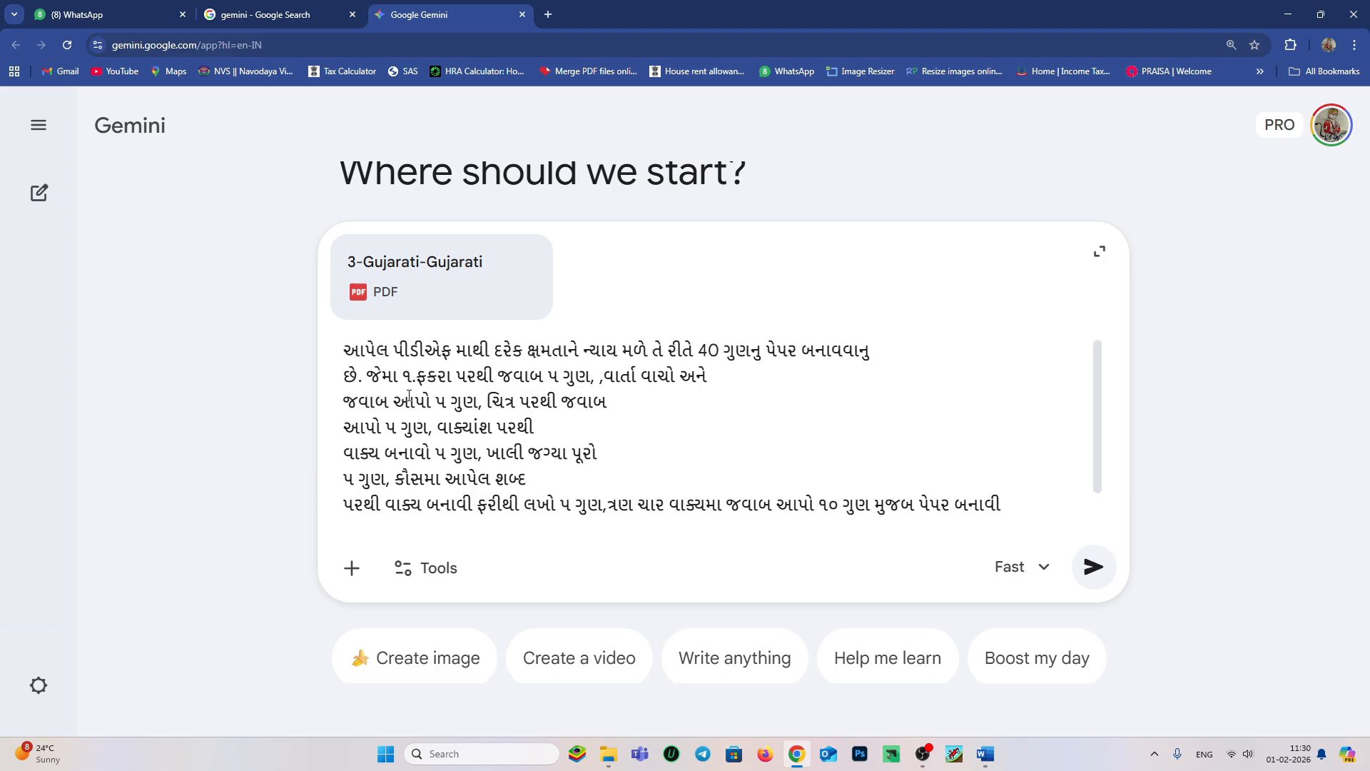
scroll(408, 400, "down", 1)
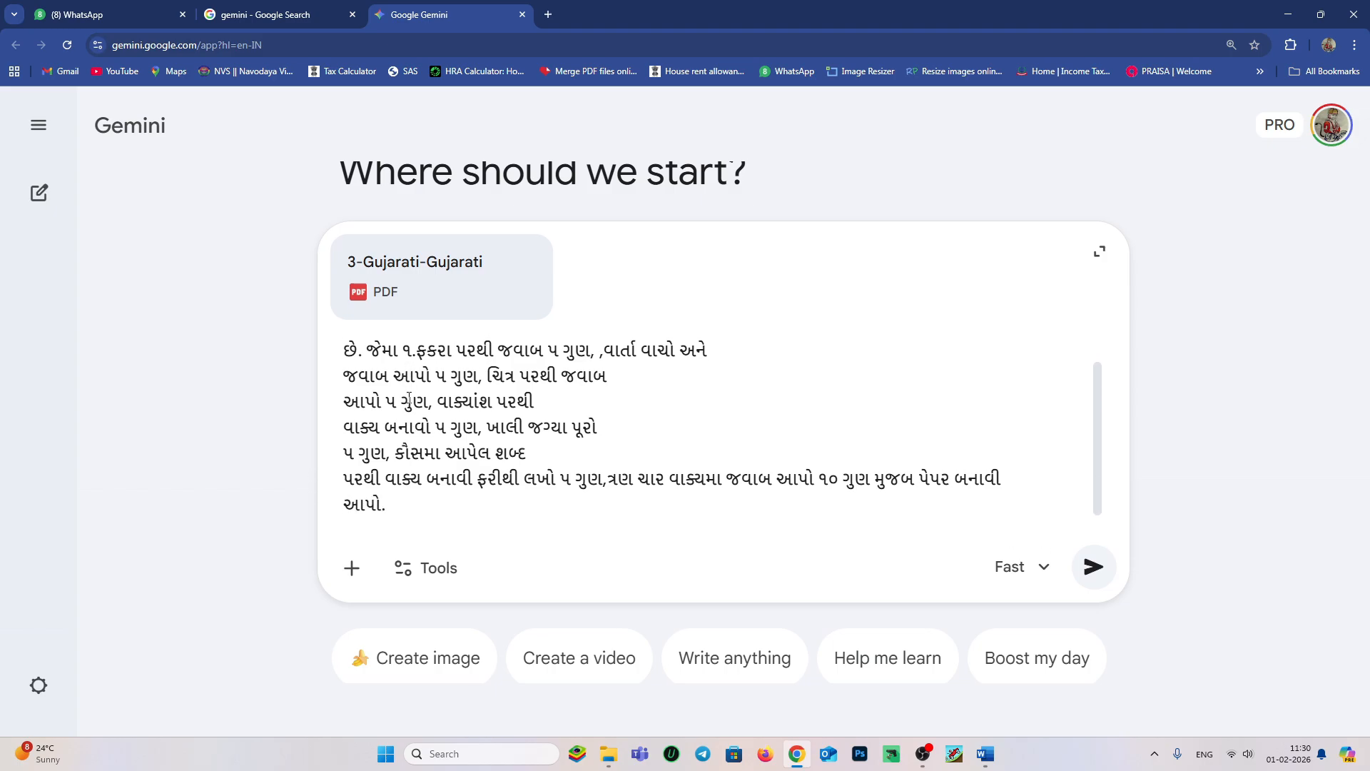
left_click(1094, 571)
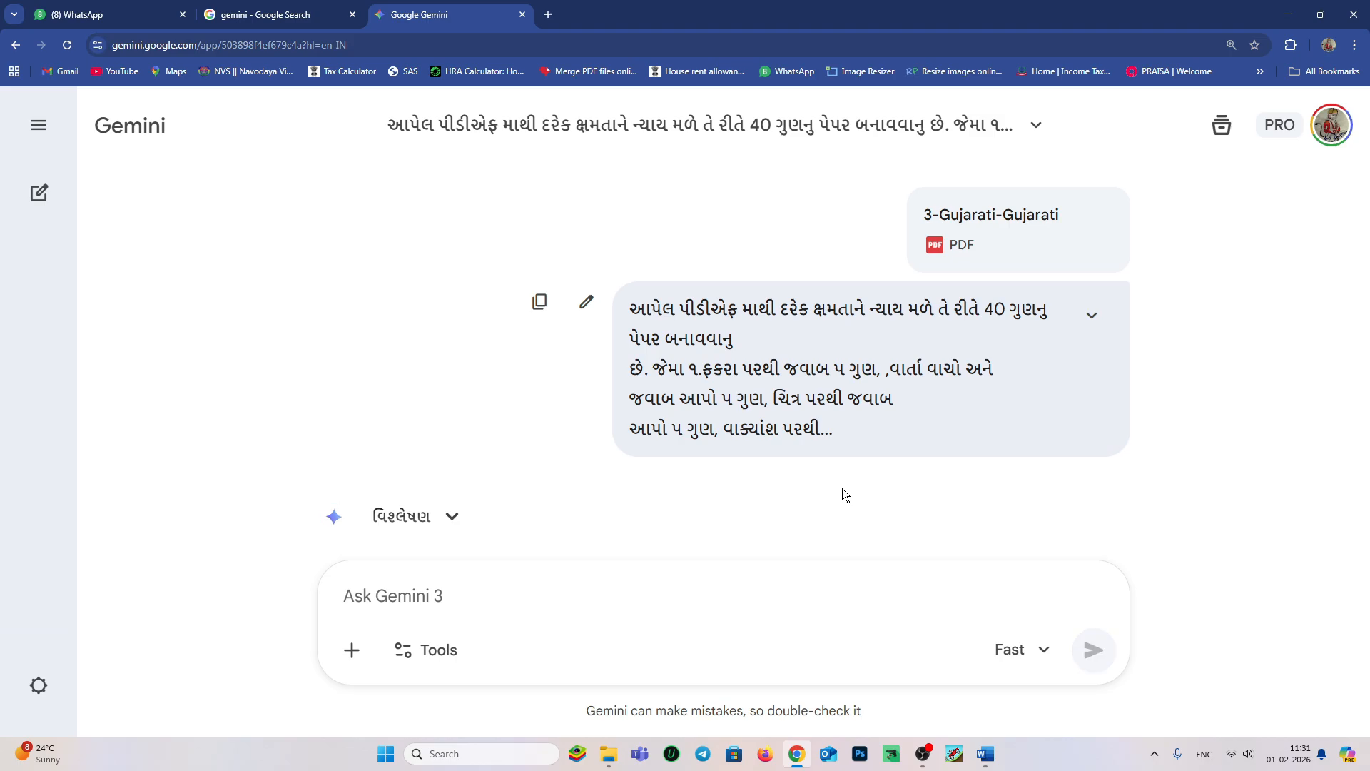
Examine the generated question paper's title, subject line and the reading passage with its questions in question 1.
scroll(828, 471, "down", 2)
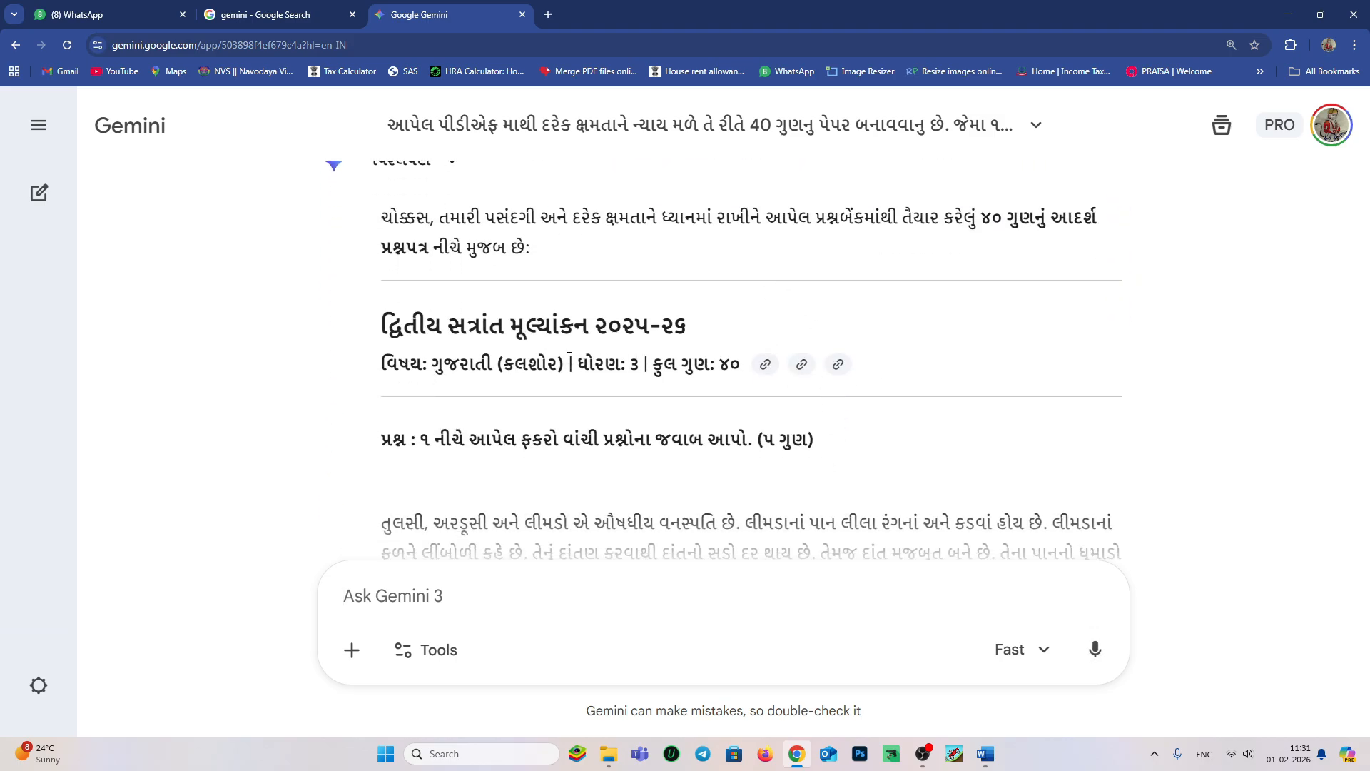
scroll(567, 357, "down", 3)
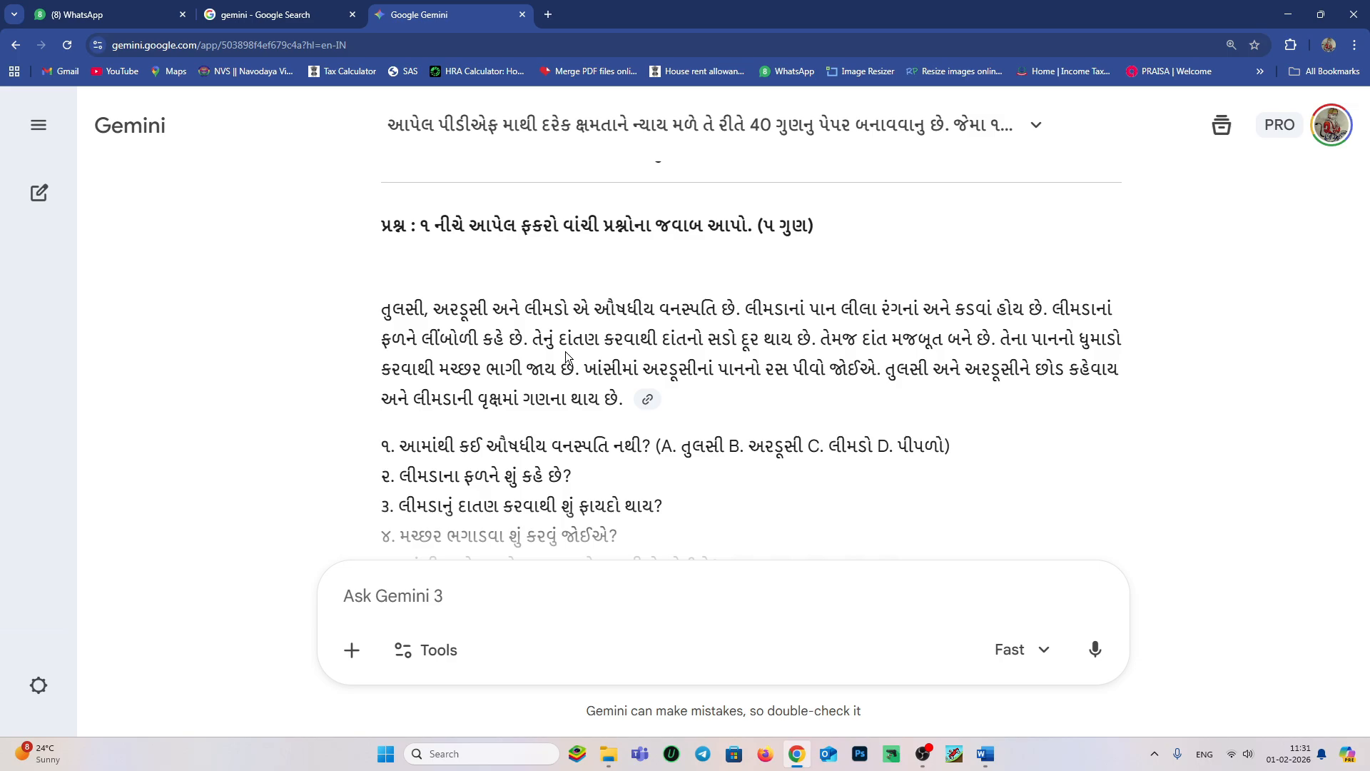
scroll(565, 352, "down", 1)
scroll(565, 351, "up", 5)
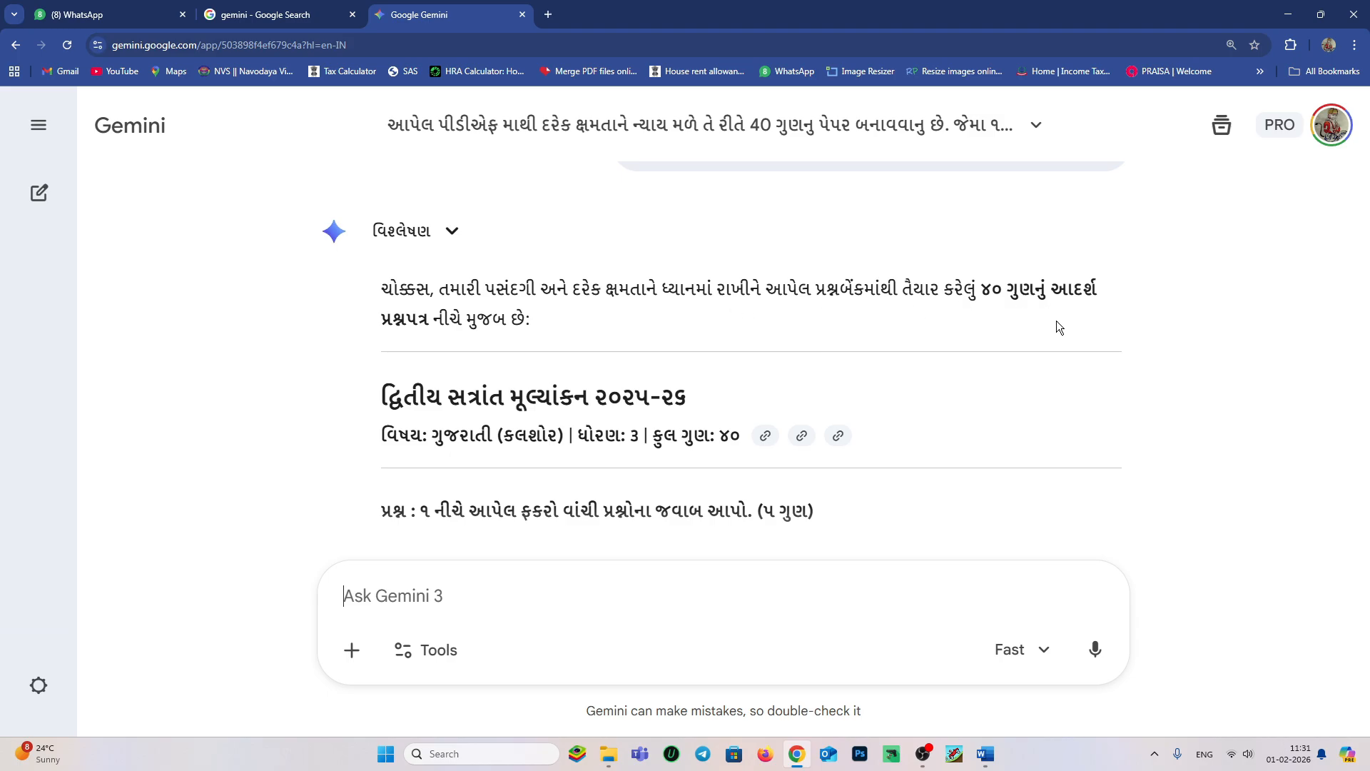
scroll(635, 315, "down", 2)
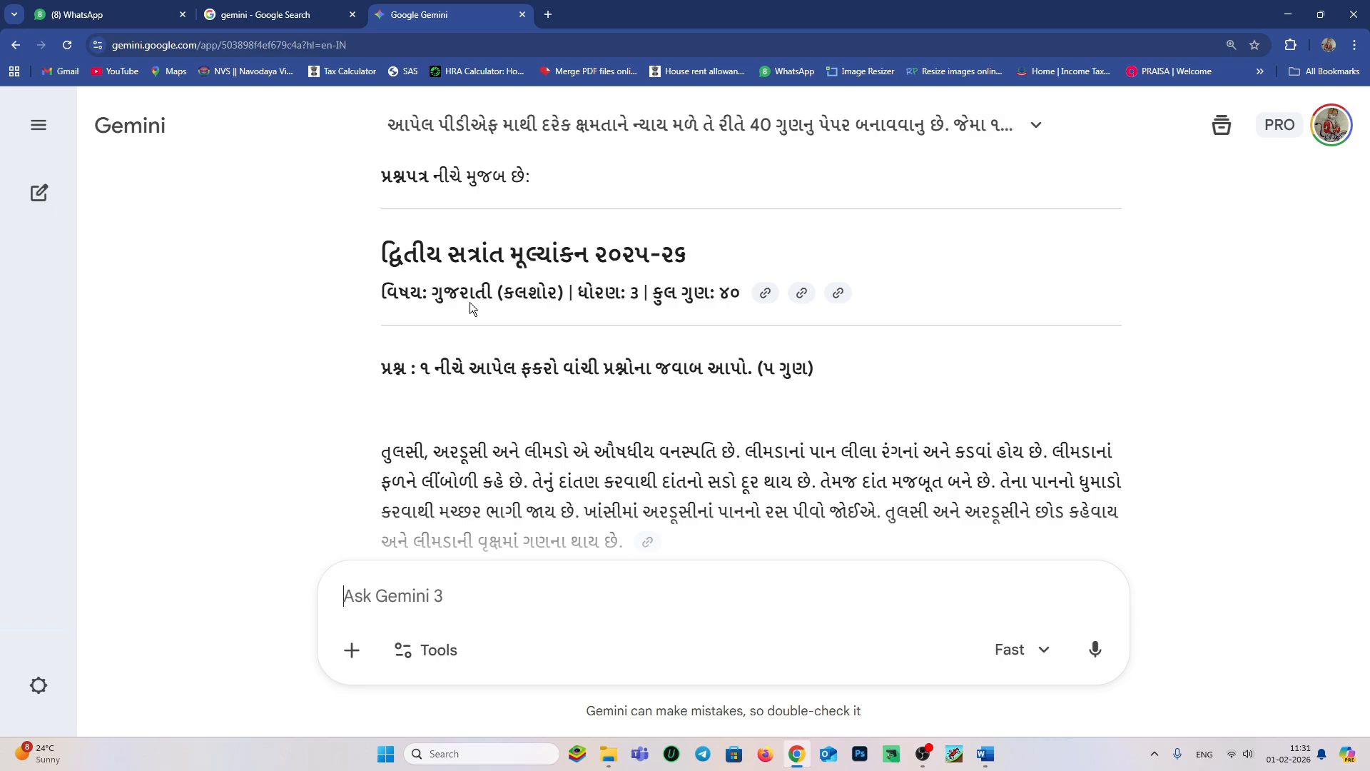
scroll(550, 314, "down", 1)
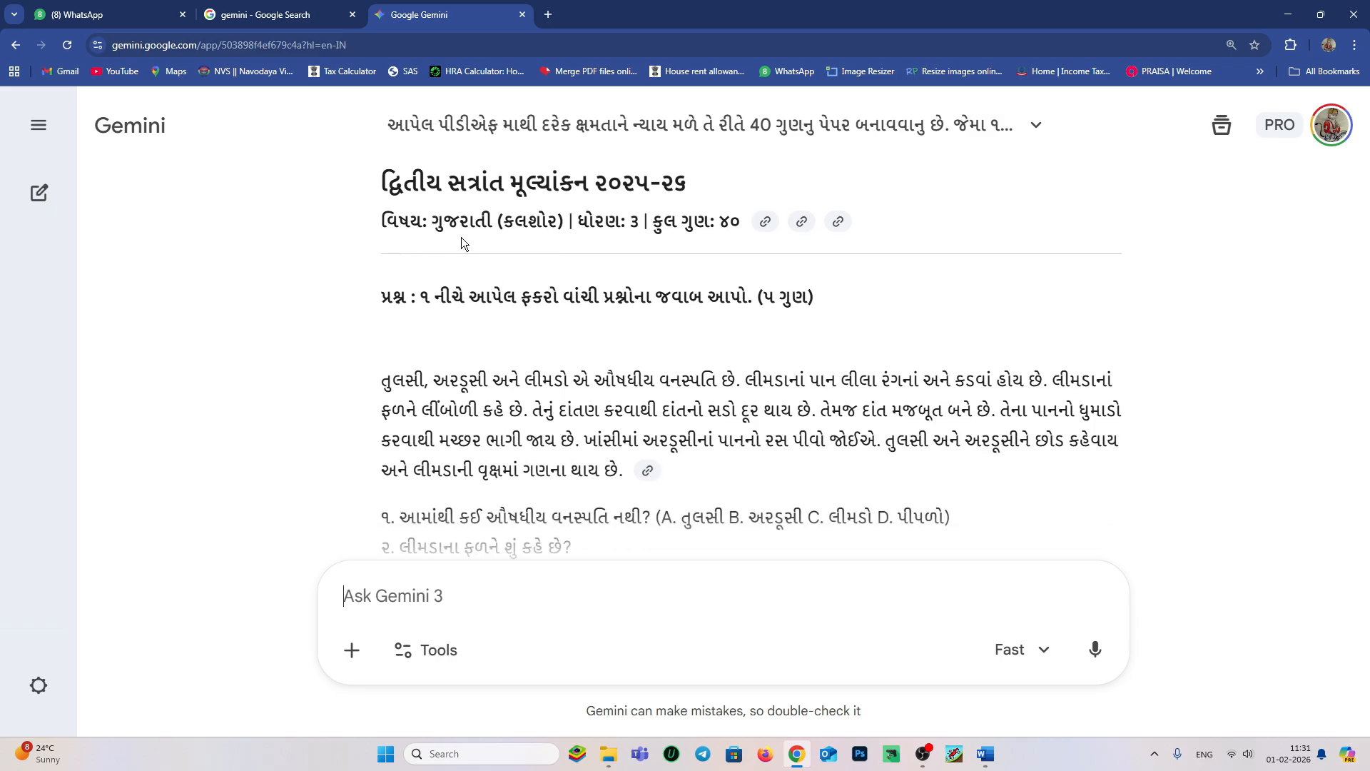
scroll(609, 245, "down", 2)
scroll(655, 207, "up", 3)
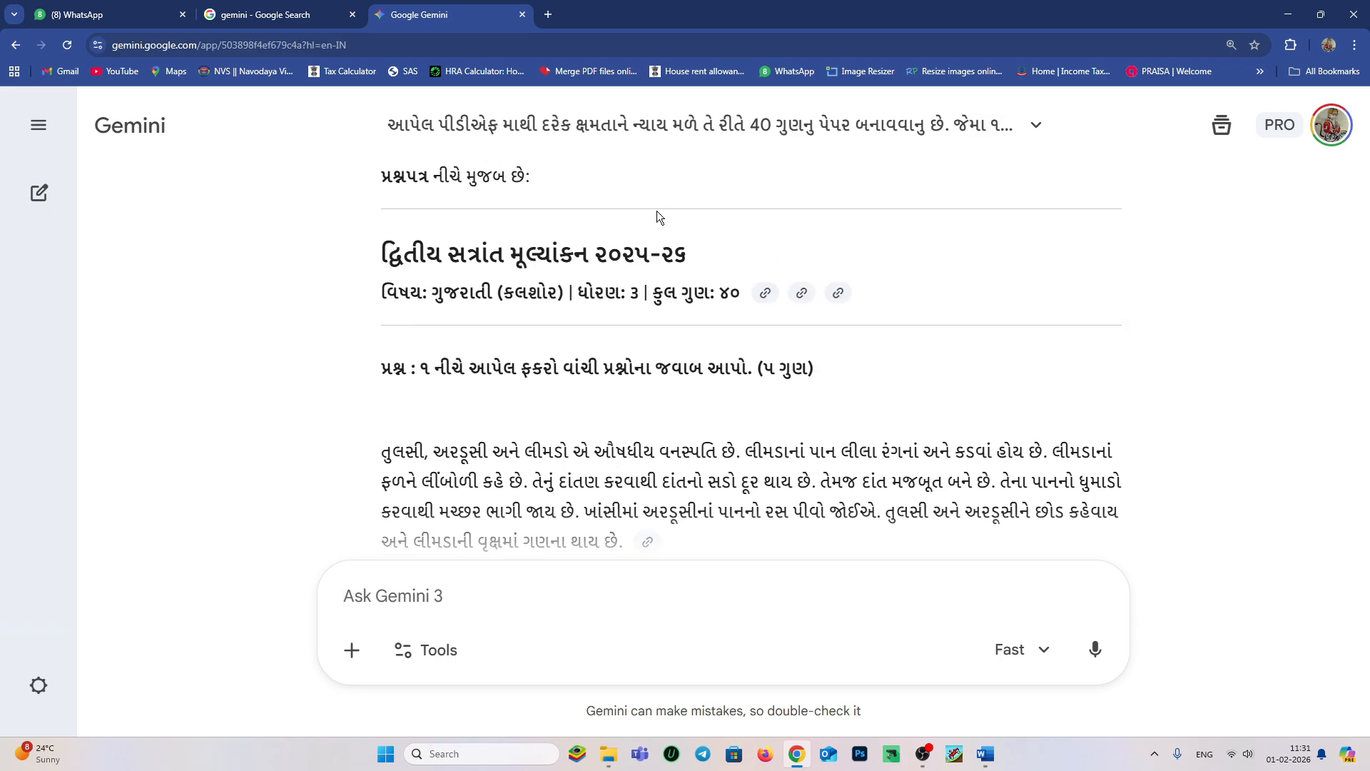
scroll(784, 298, "down", 2)
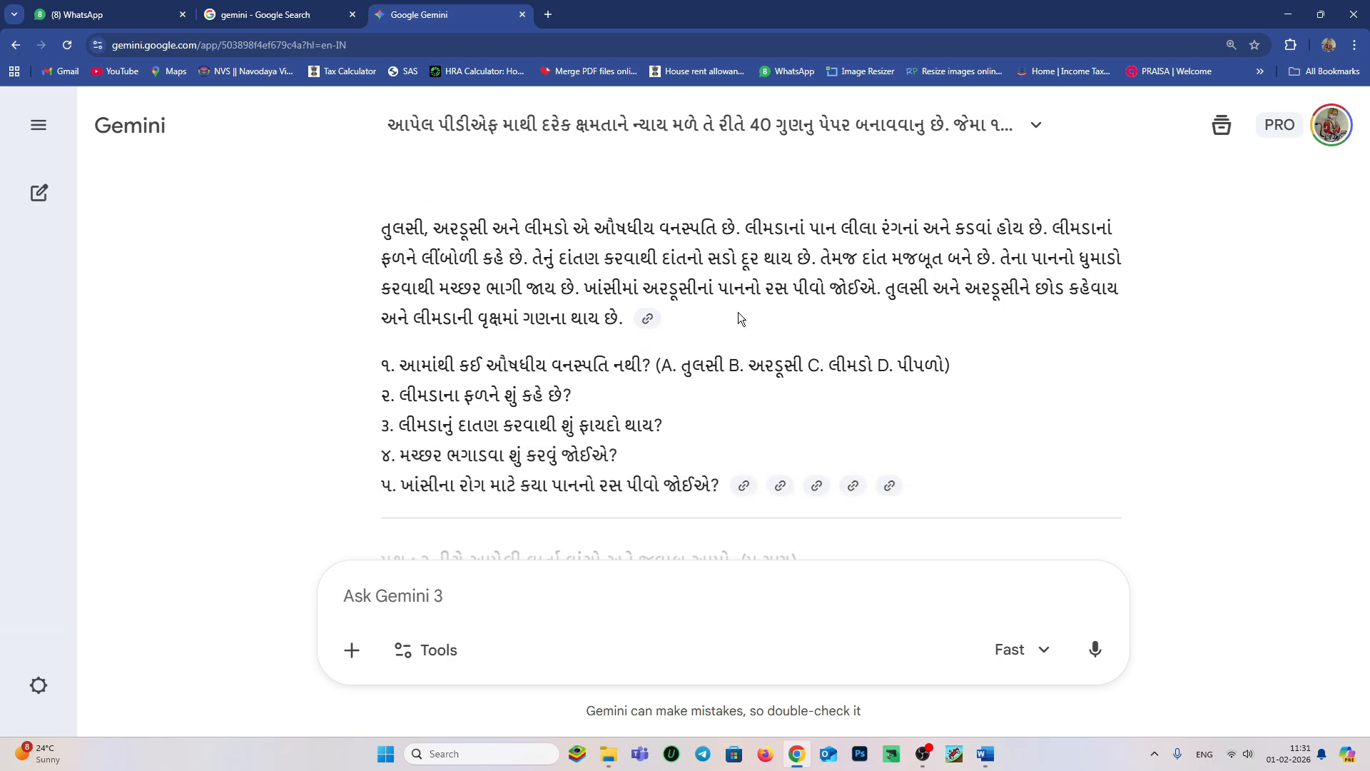
Examine questions 2 to 7 of the generated question paper through to the end of the response.
scroll(628, 328, "down", 4)
scroll(628, 328, "down", 2)
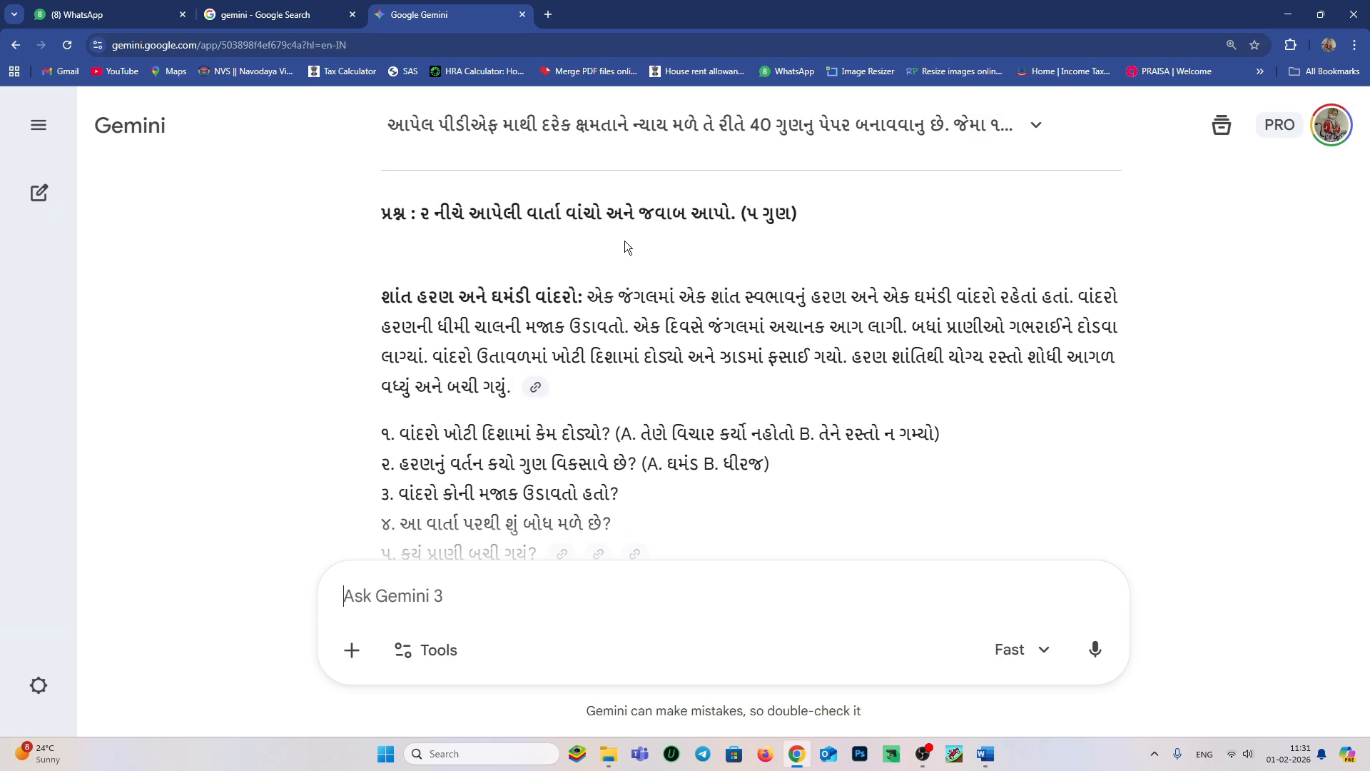
scroll(718, 241, "down", 2)
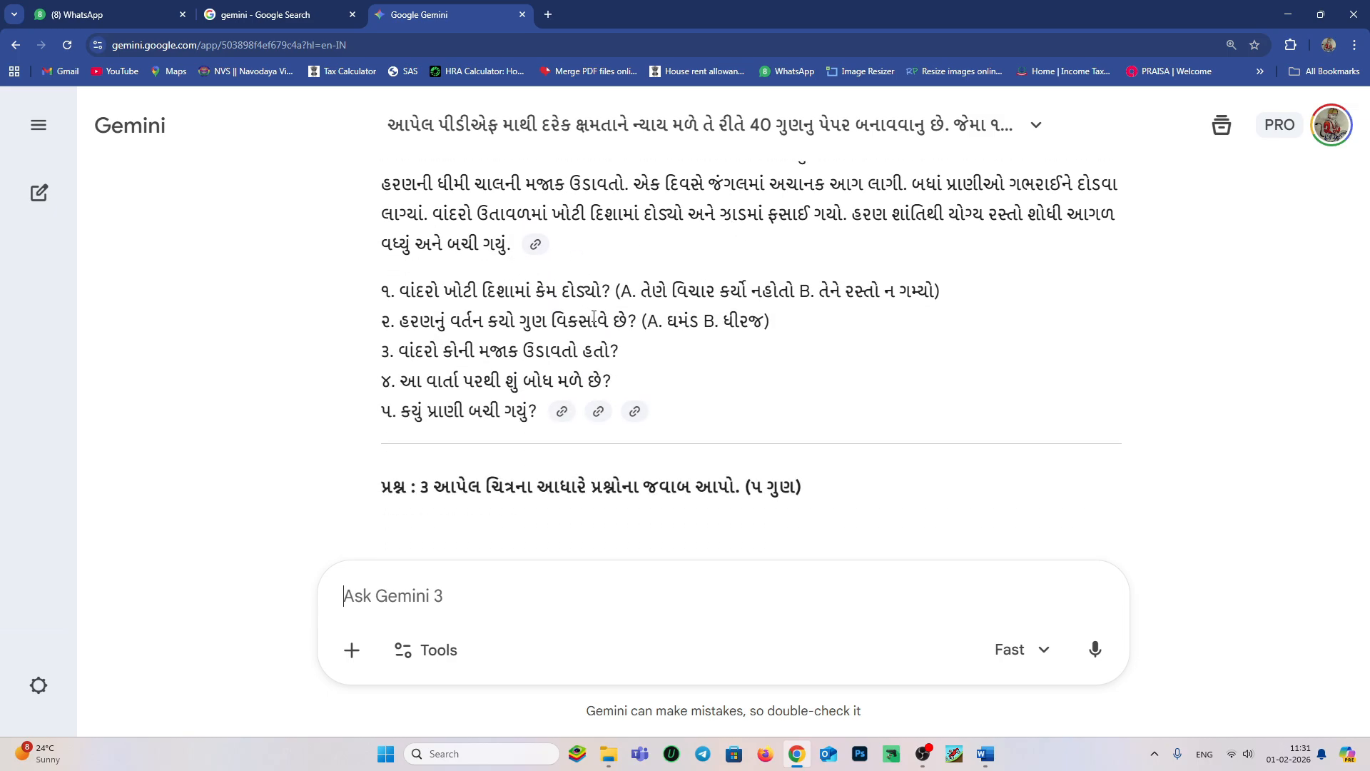
scroll(594, 319, "down", 4)
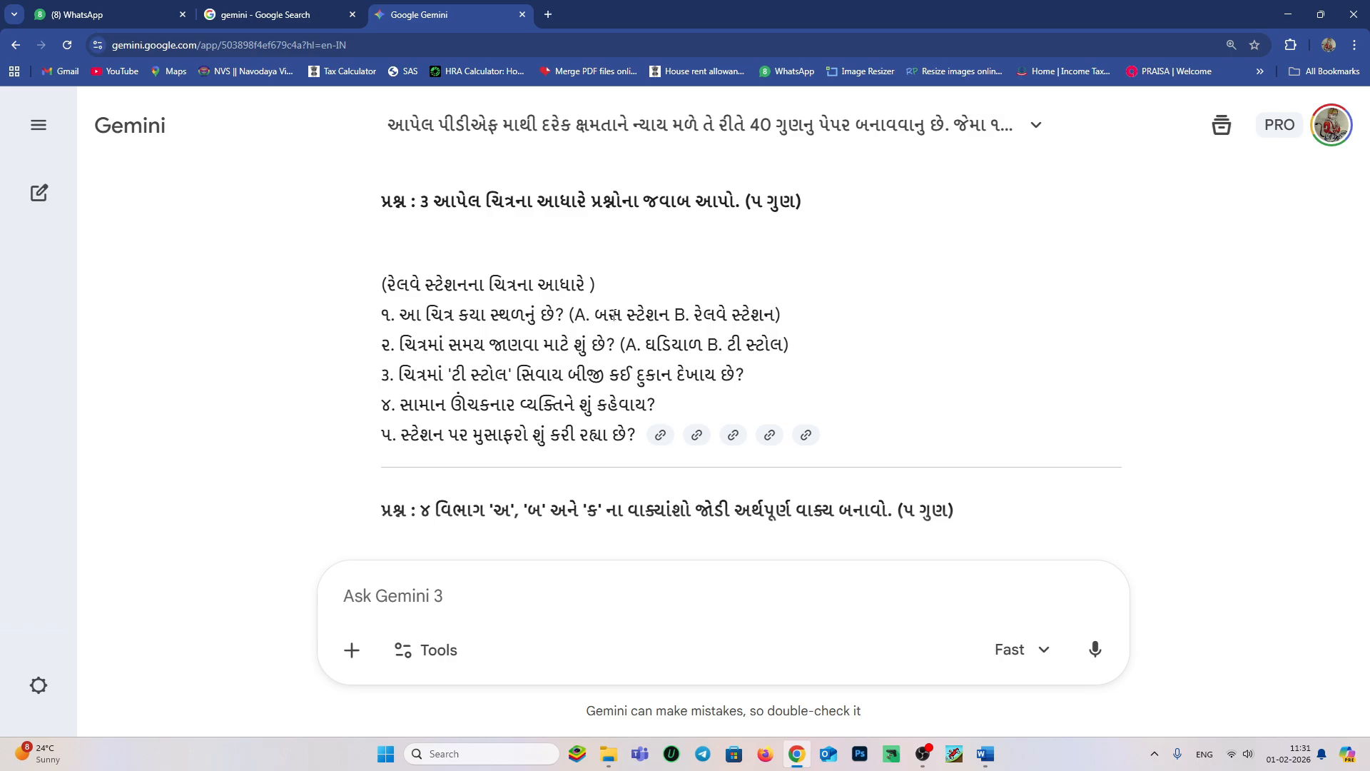
scroll(613, 314, "down", 3)
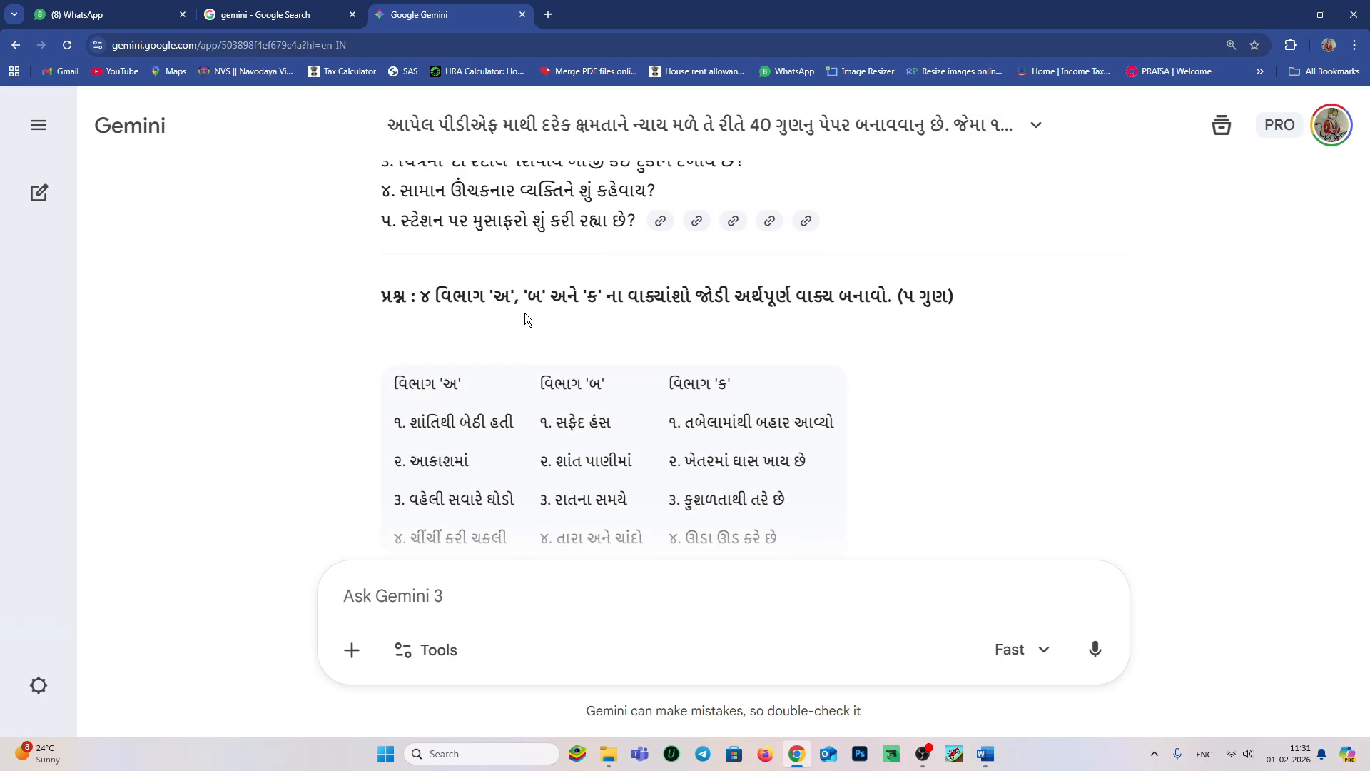
scroll(525, 314, "down", 1)
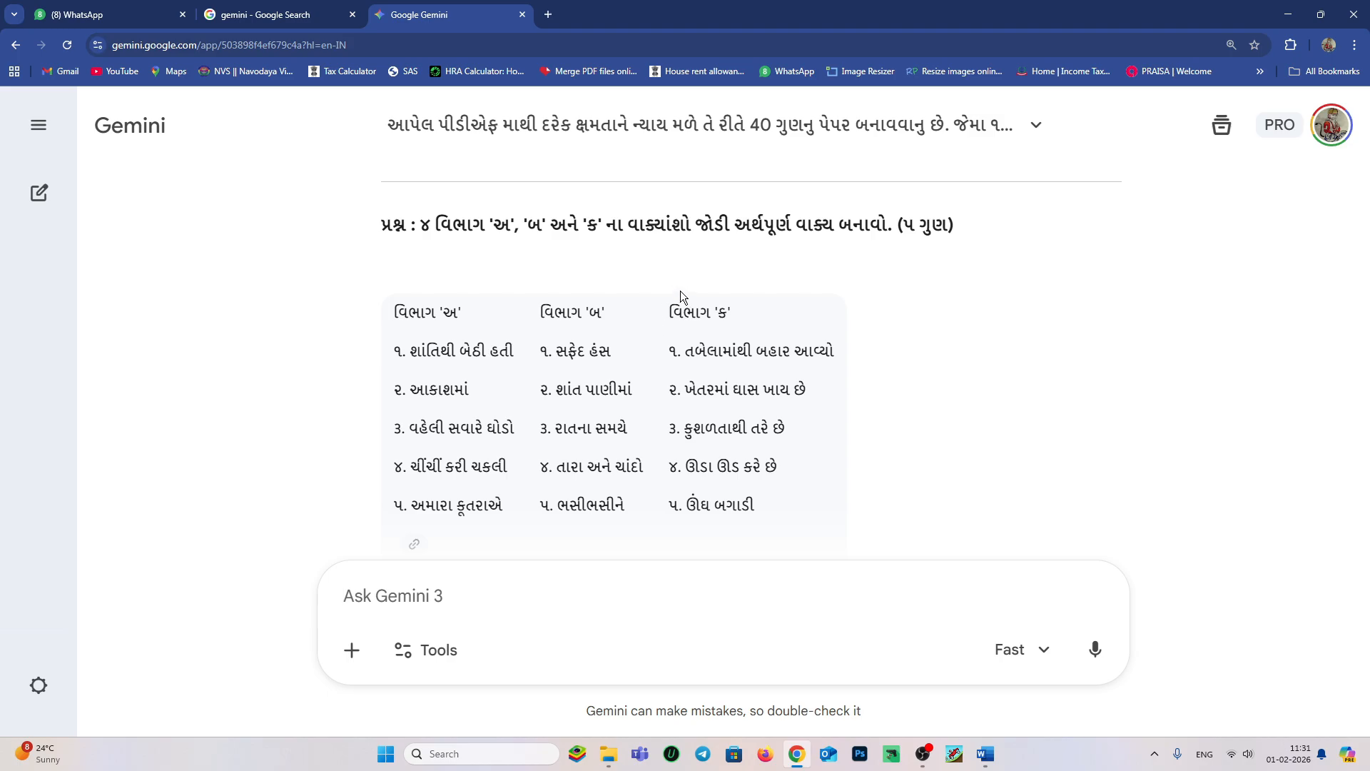
scroll(879, 268, "down", 7)
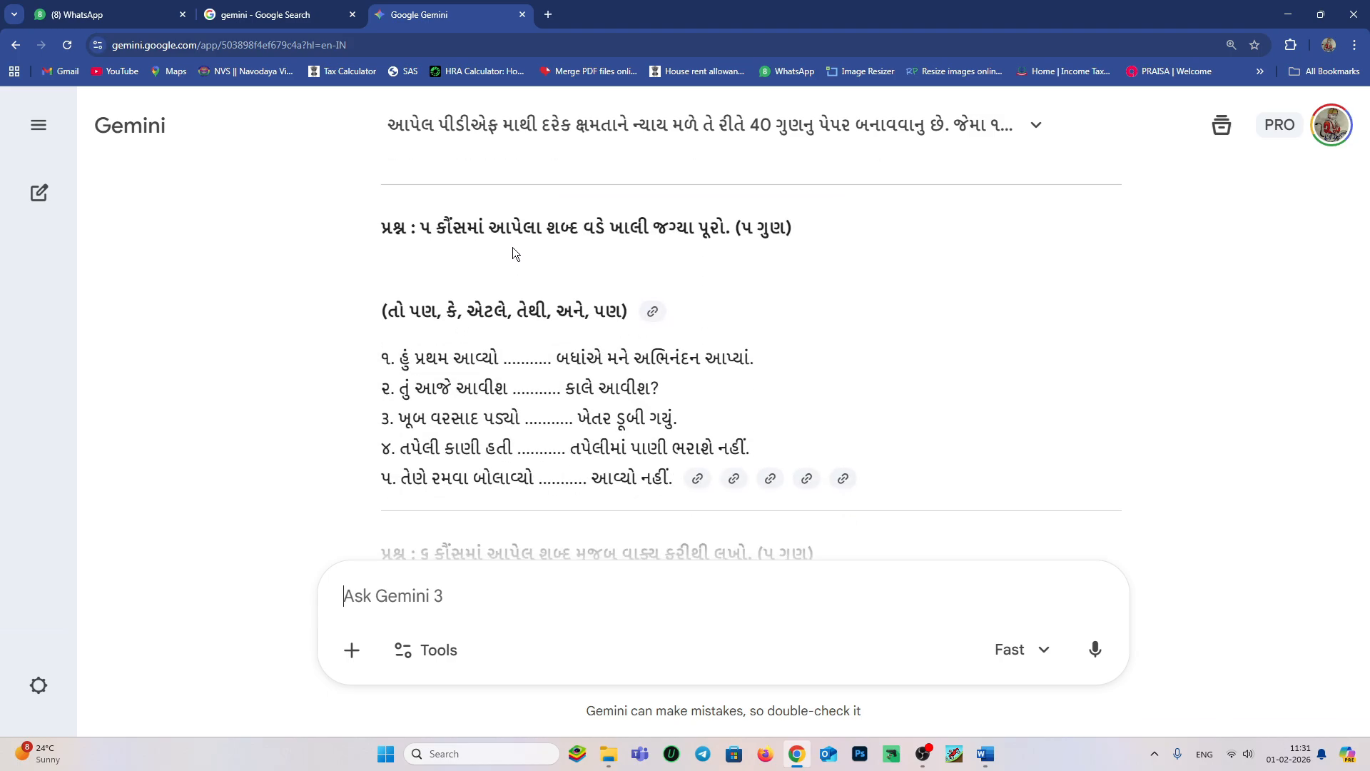
scroll(512, 247, "down", 2)
scroll(600, 251, "up", 2)
scroll(747, 250, "down", 15)
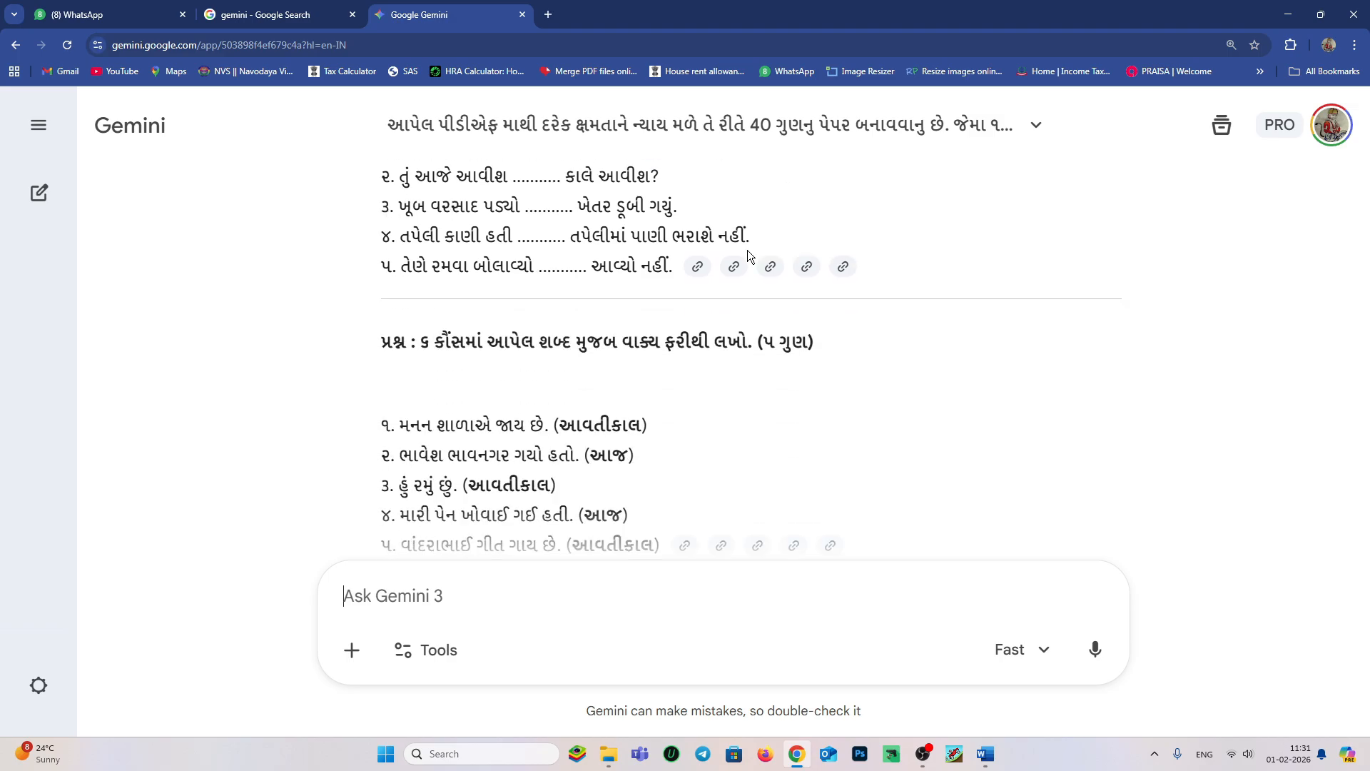
scroll(749, 260, "up", 4)
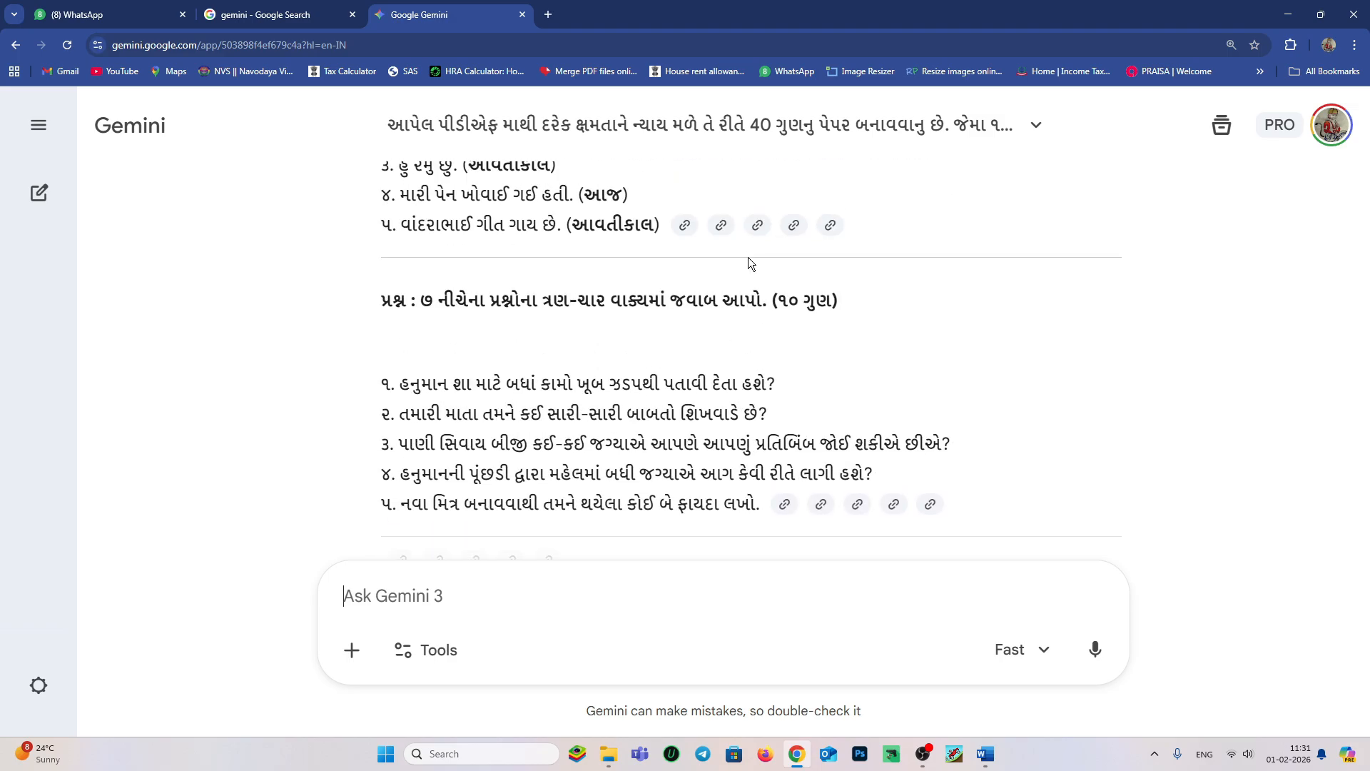
scroll(747, 257, "down", 4)
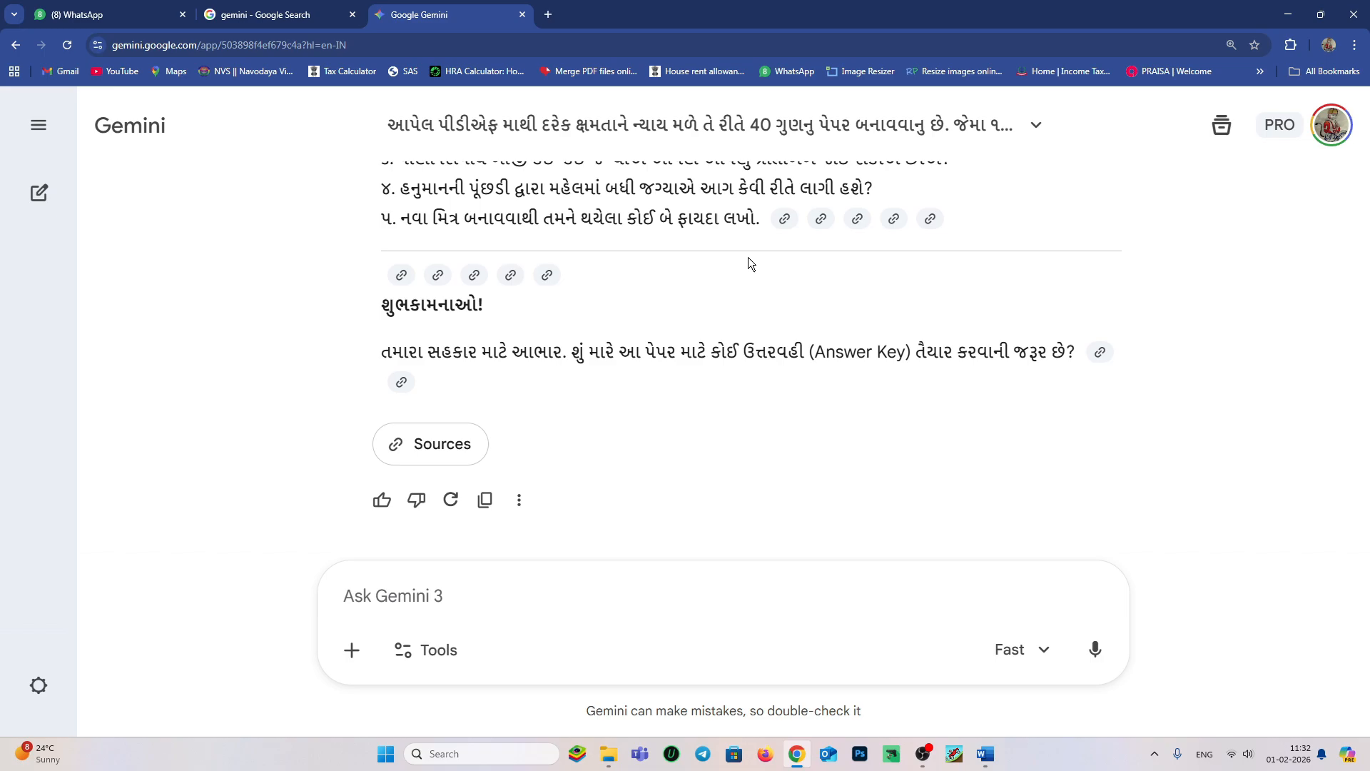
Copy the entire generated question paper response from Gemini and open a new blank document in Word.
left_click(486, 501)
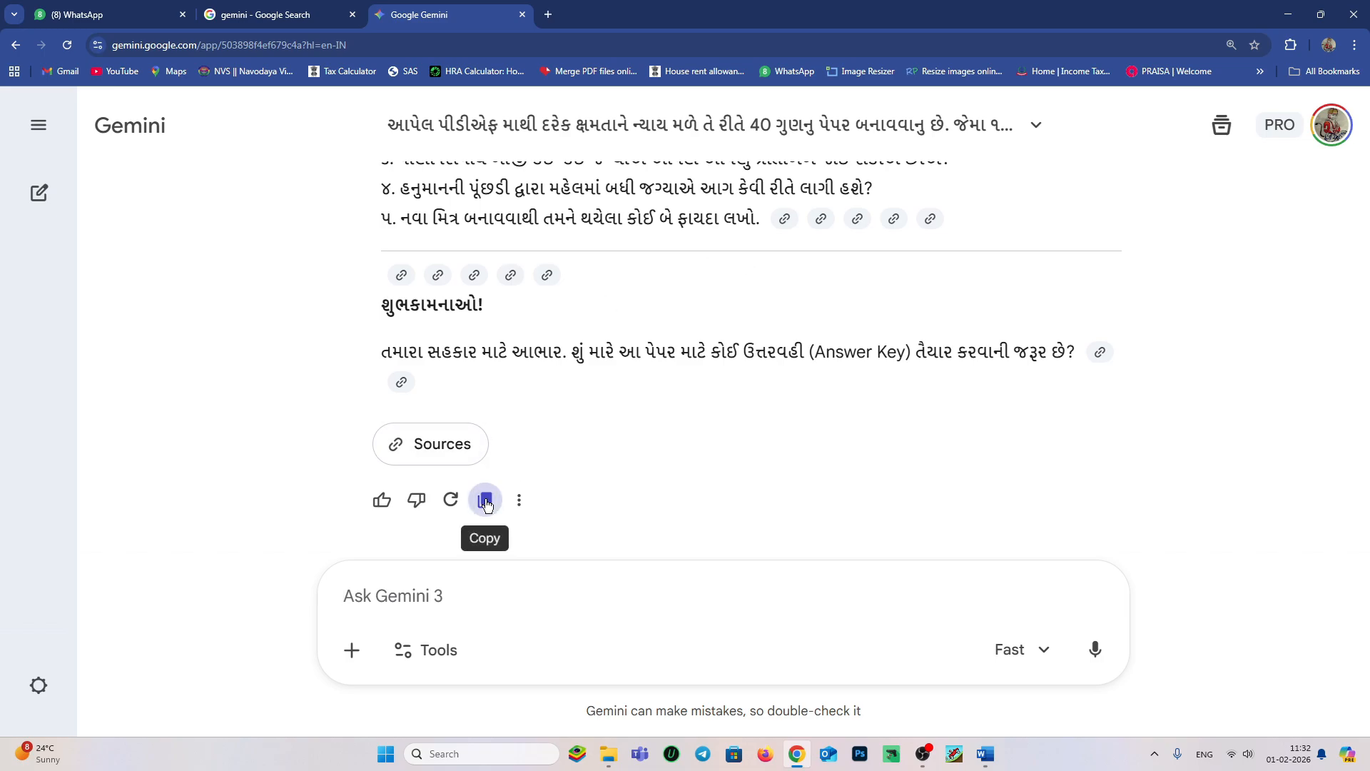
left_click(389, 759)
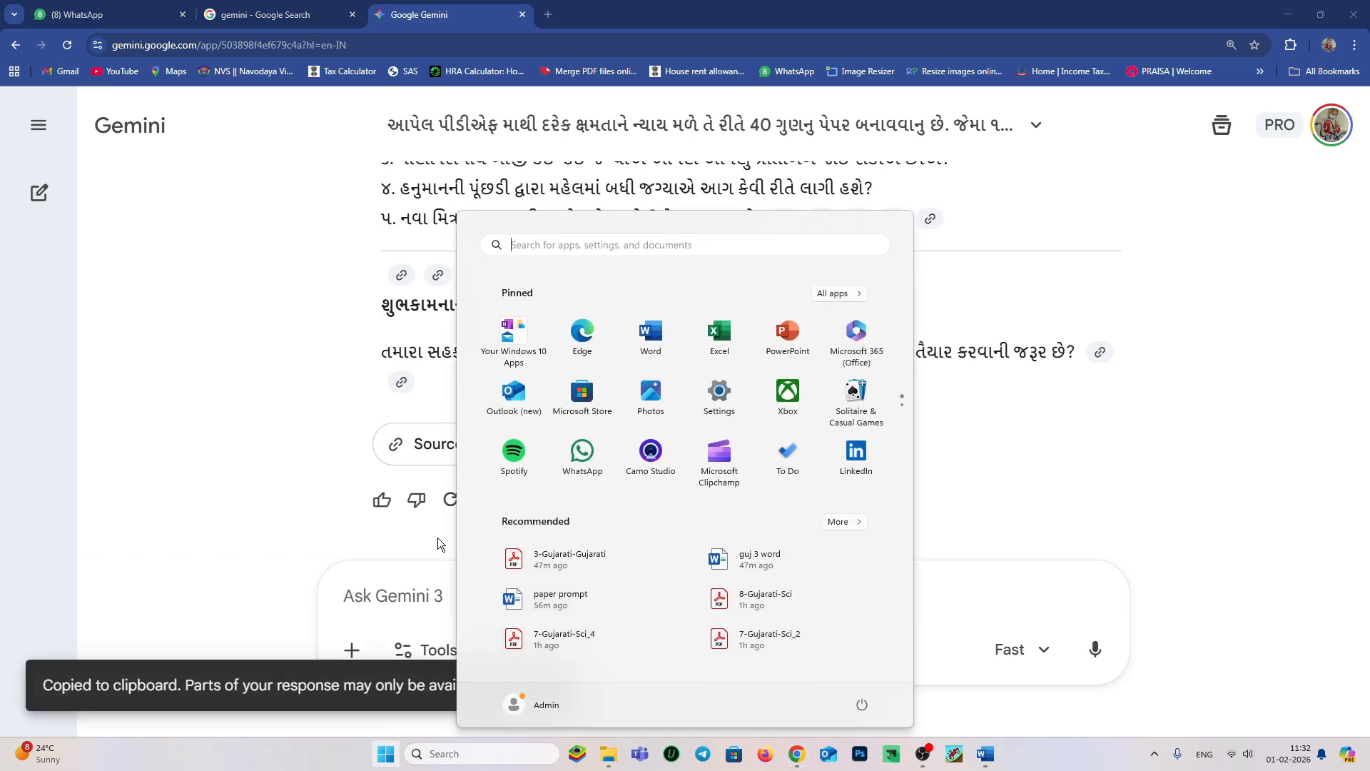
left_click(646, 356)
left_click(204, 182)
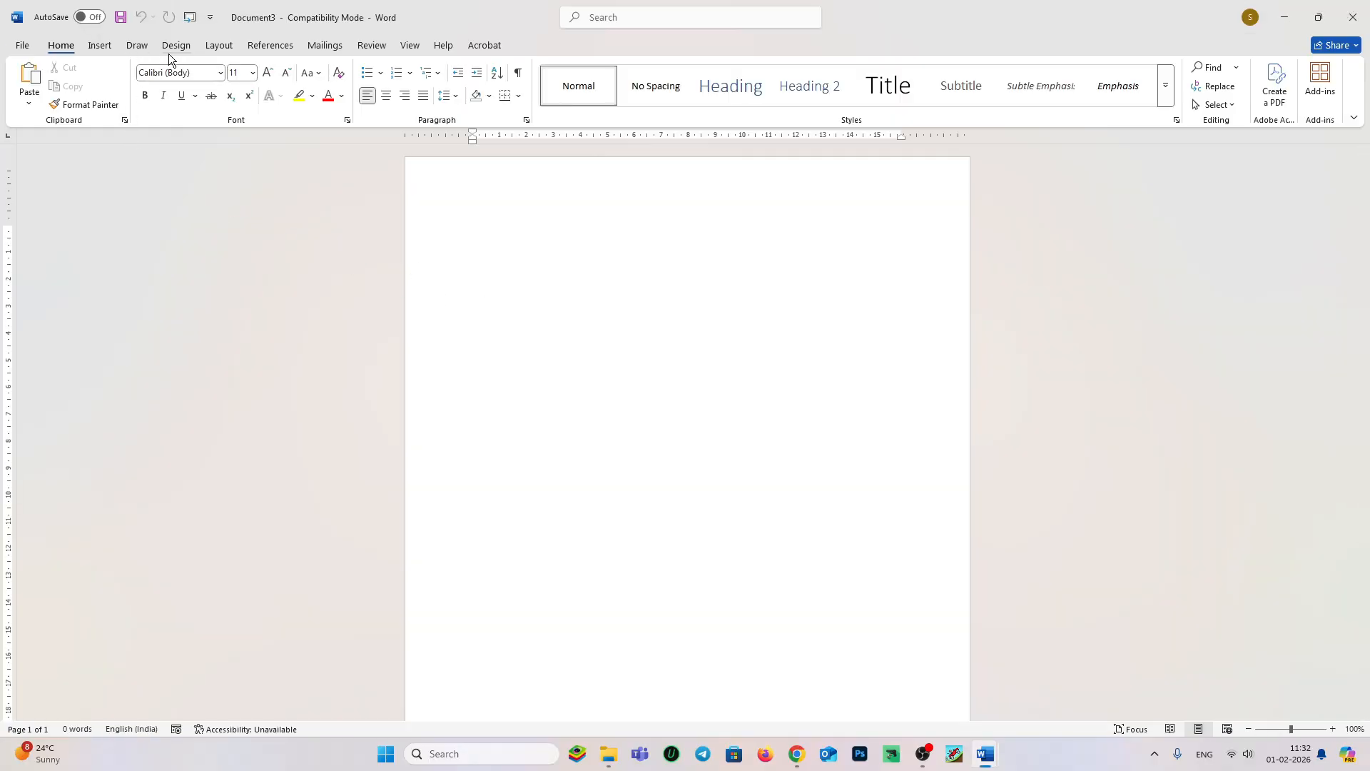
Apply narrow page margins to the blank document and paste the copied question paper into it.
left_click(218, 46)
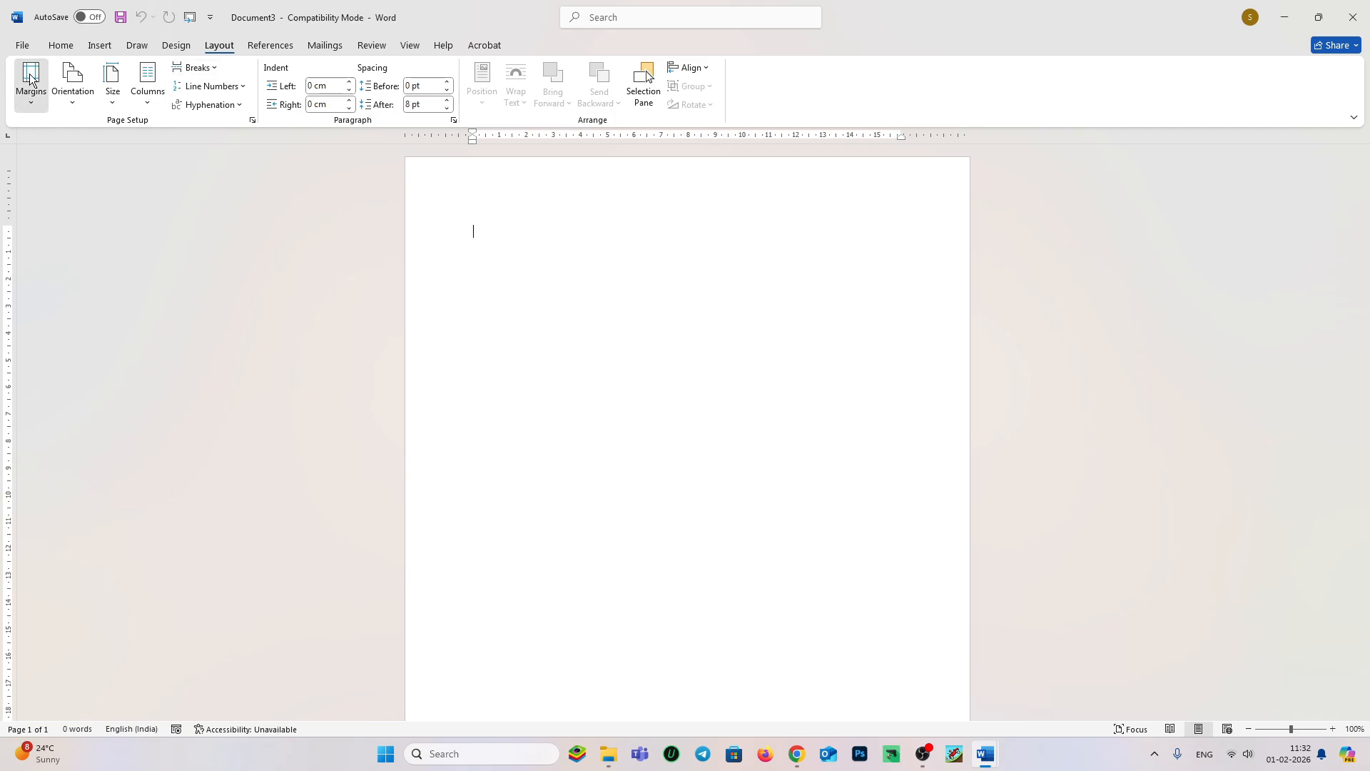
left_click(30, 82)
left_click(82, 246)
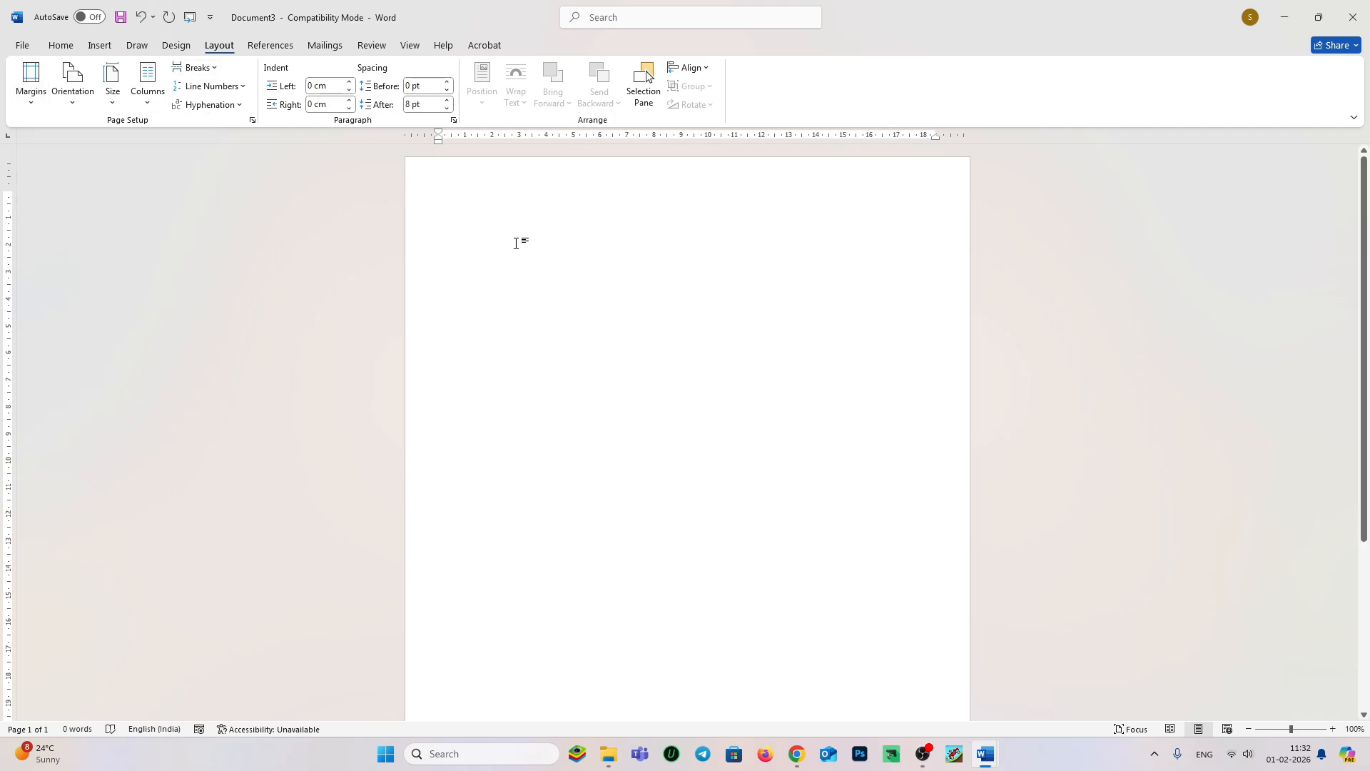
key("ctrl+v")
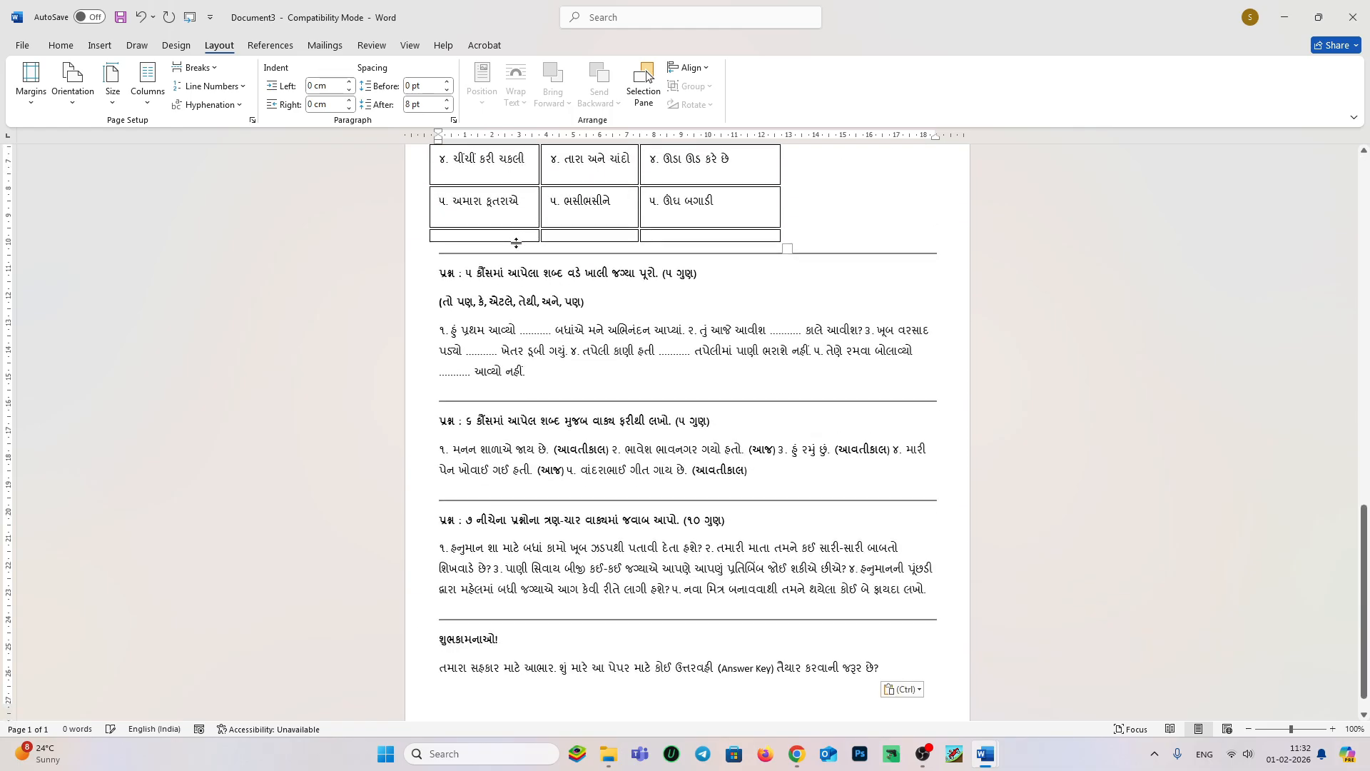
Set the font size of the whole question paper to 12.
scroll(640, 376, "up", 7)
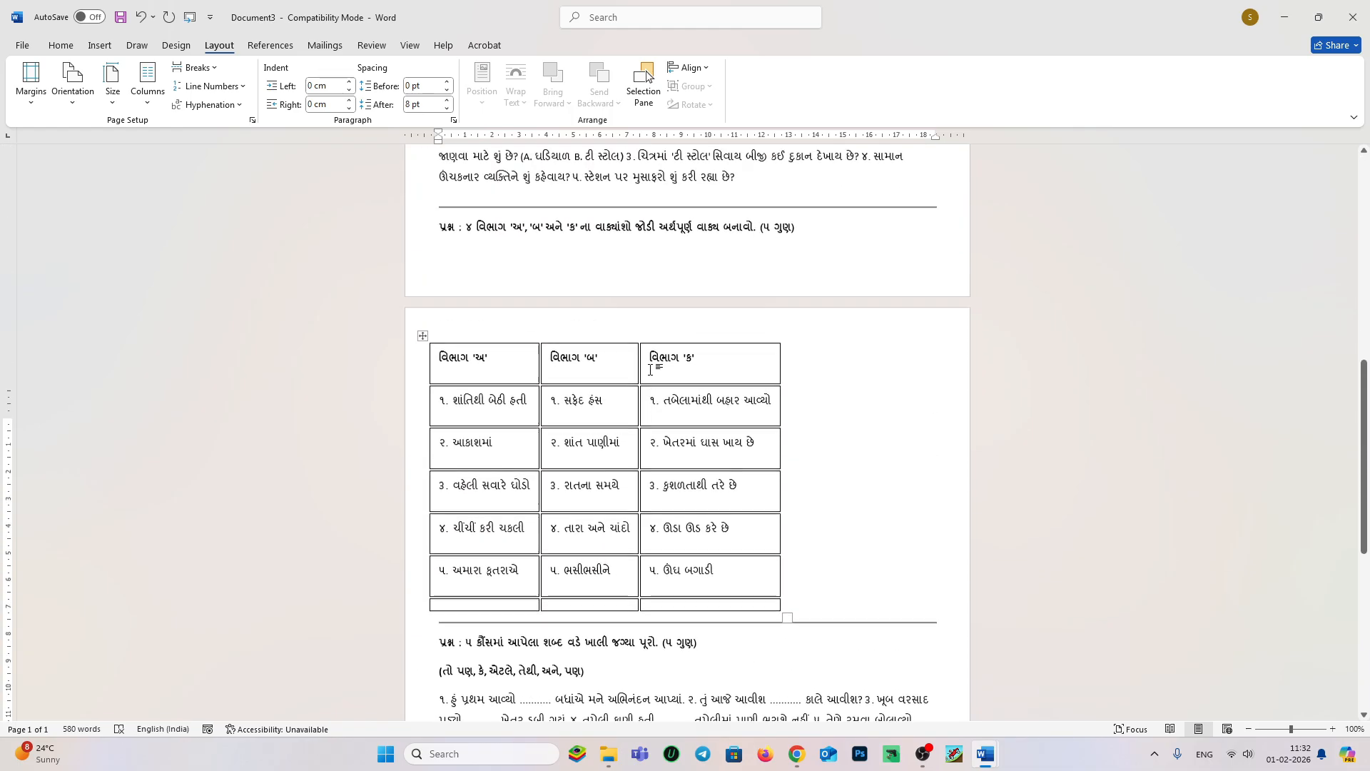
scroll(640, 376, "up", 6)
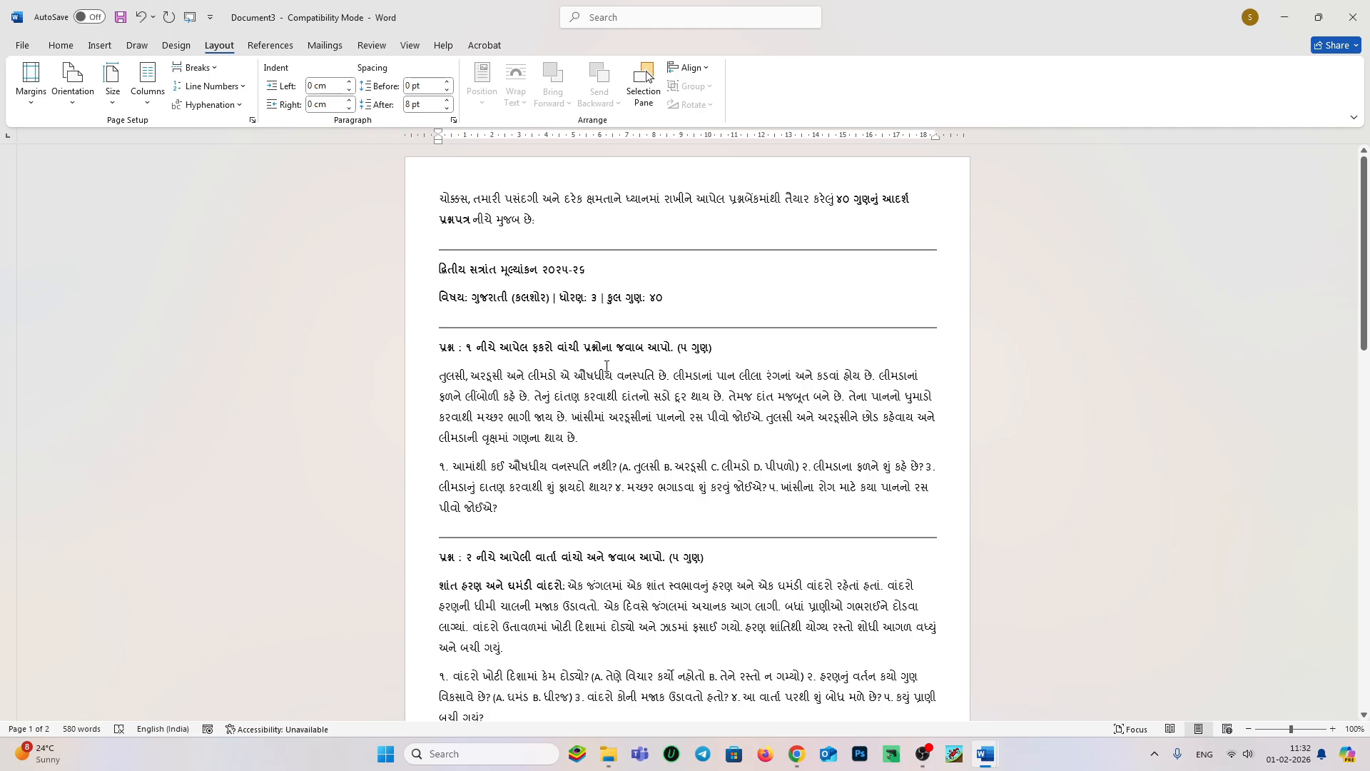
key("ctrl+a")
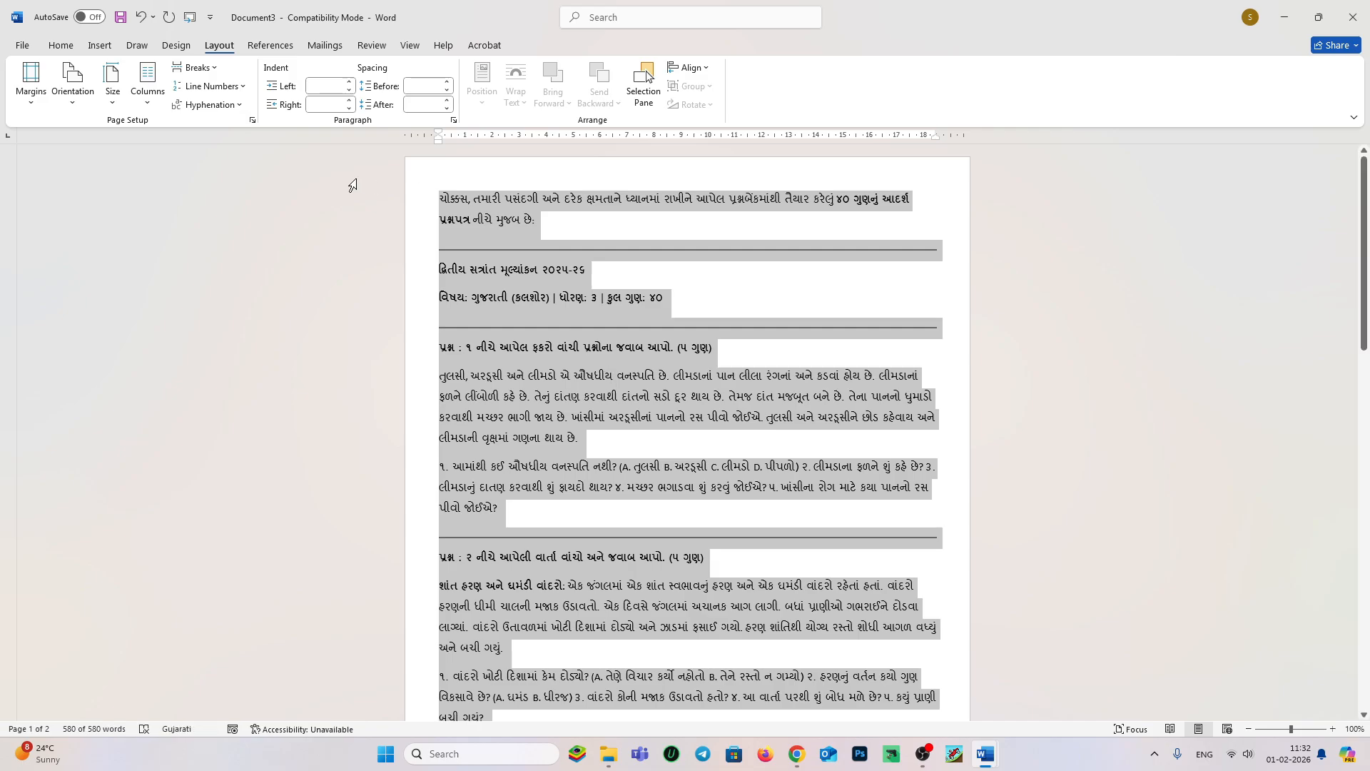
left_click(70, 46)
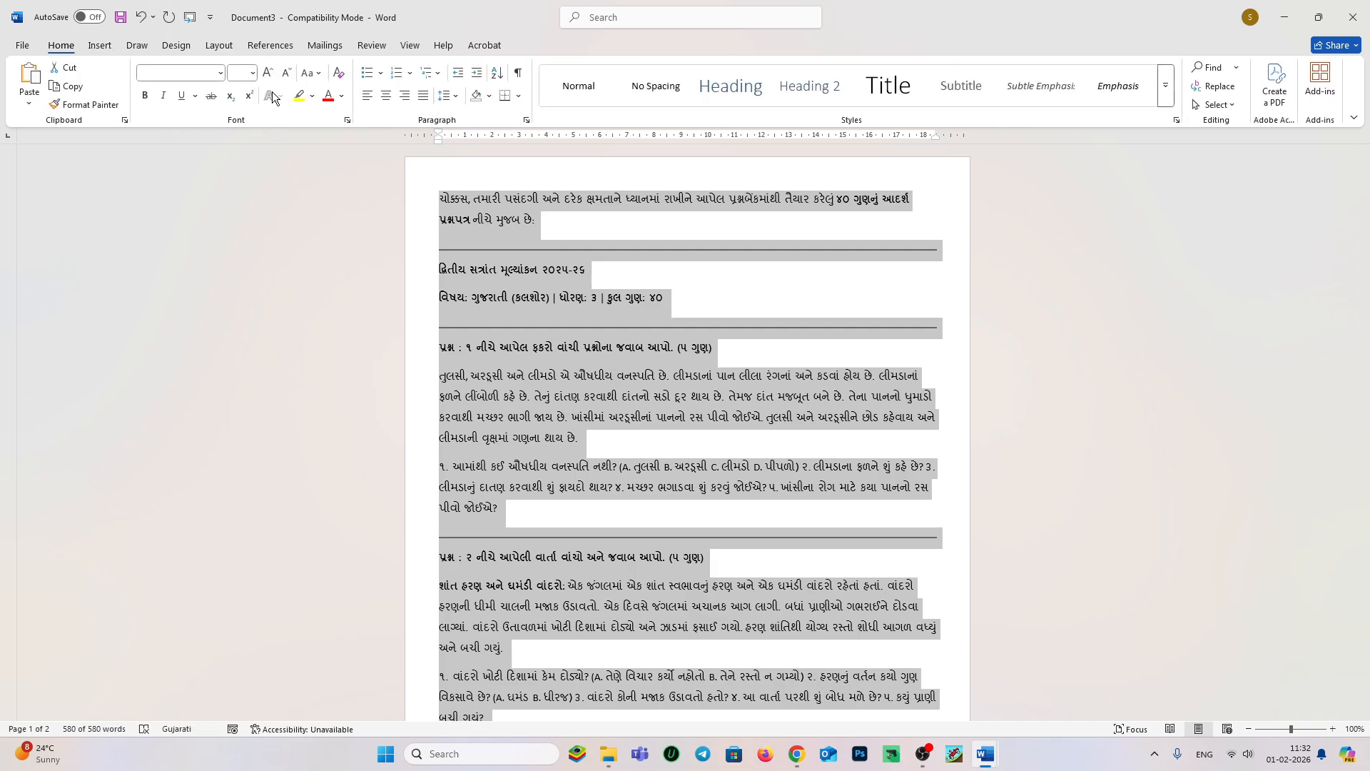
left_click(253, 73)
left_click(246, 157)
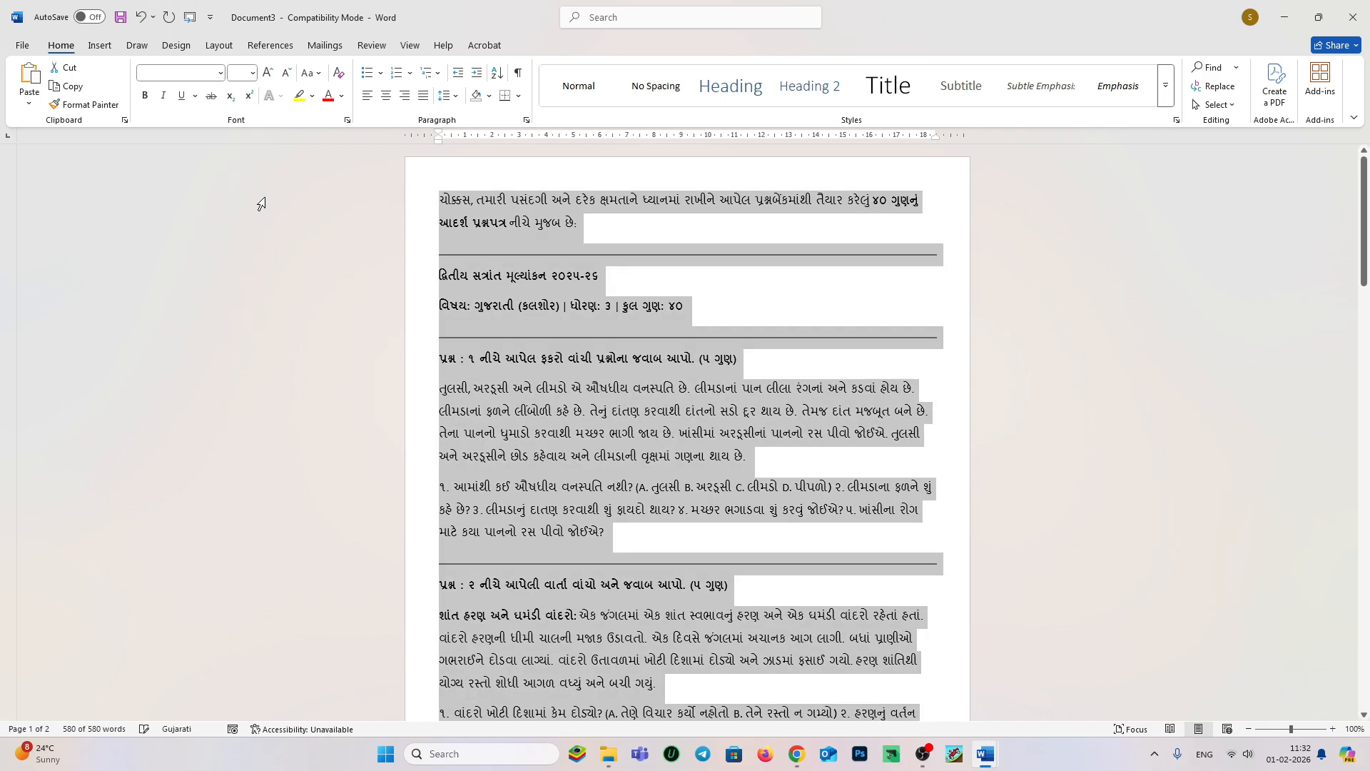
left_click(782, 411)
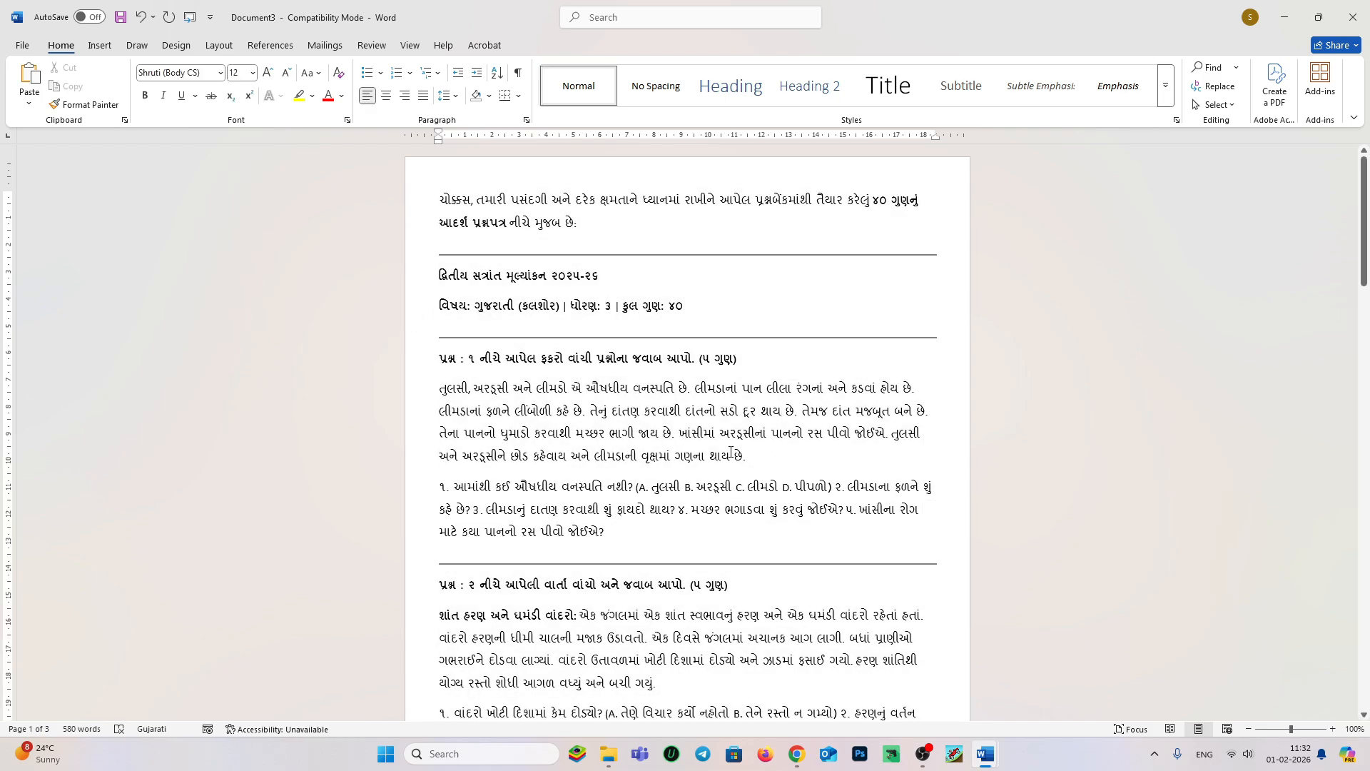
Delete Gemini's introductory sentence with the line below it, and the title "દ્વિતીય સત્રાંત મૂલ્યાંકન ૨૦૨૫-૨૬".
left_click_drag(435, 200, 633, 245)
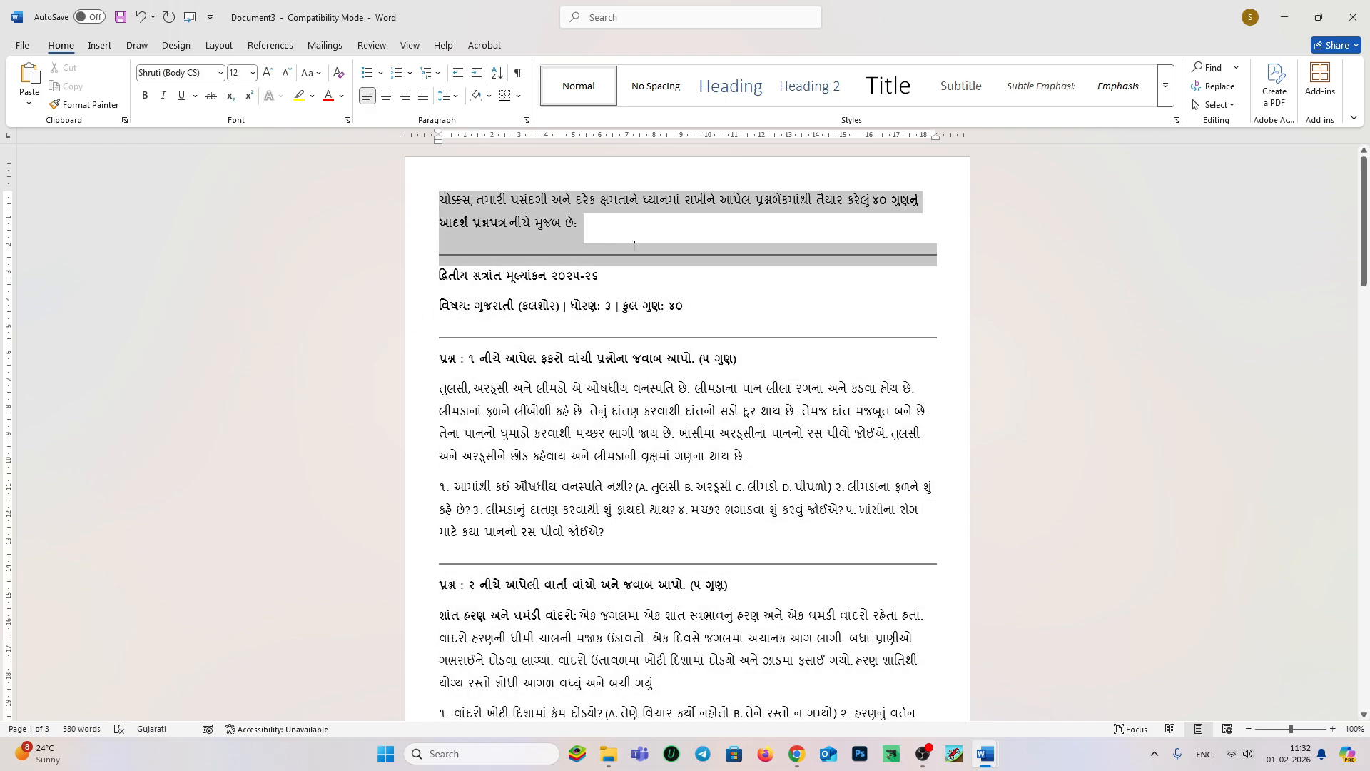
key("Delete")
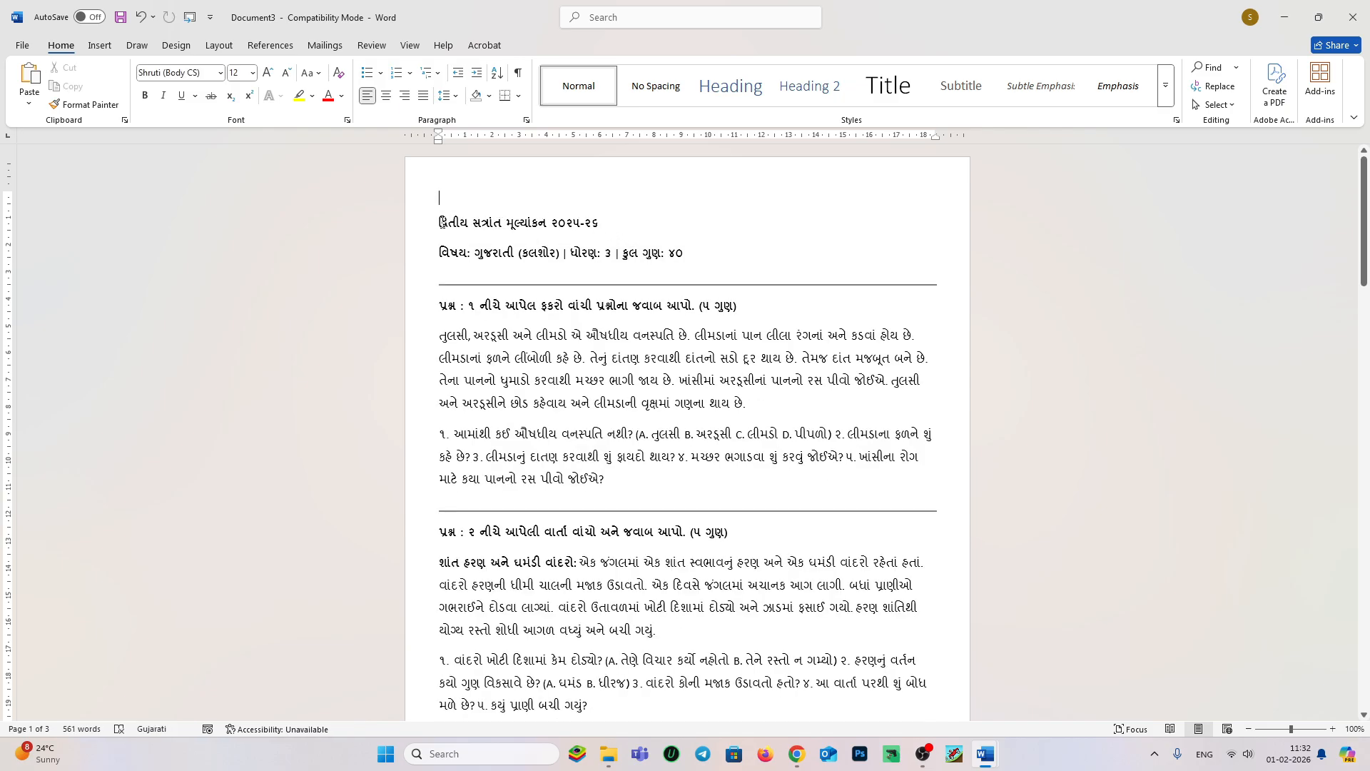
left_click_drag(443, 223, 611, 233)
left_click(458, 200)
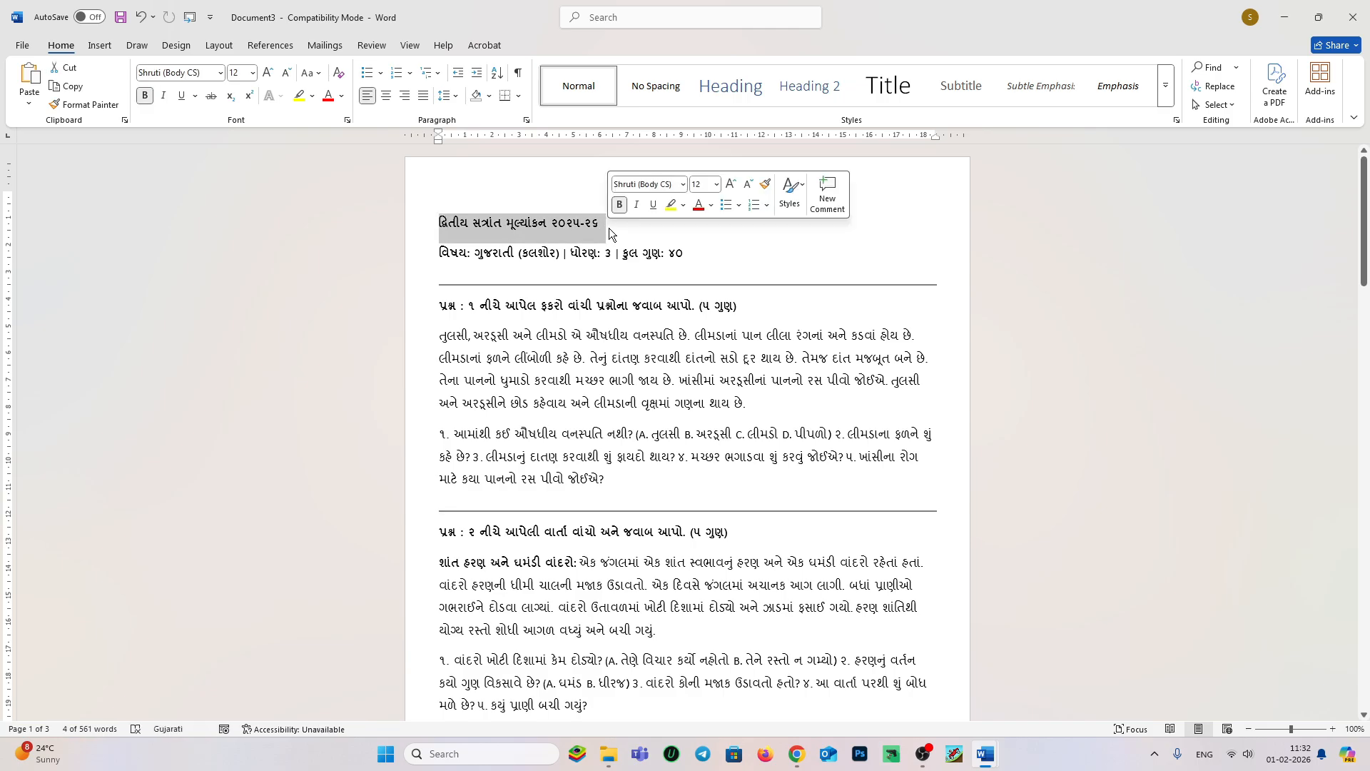
key("Delete")
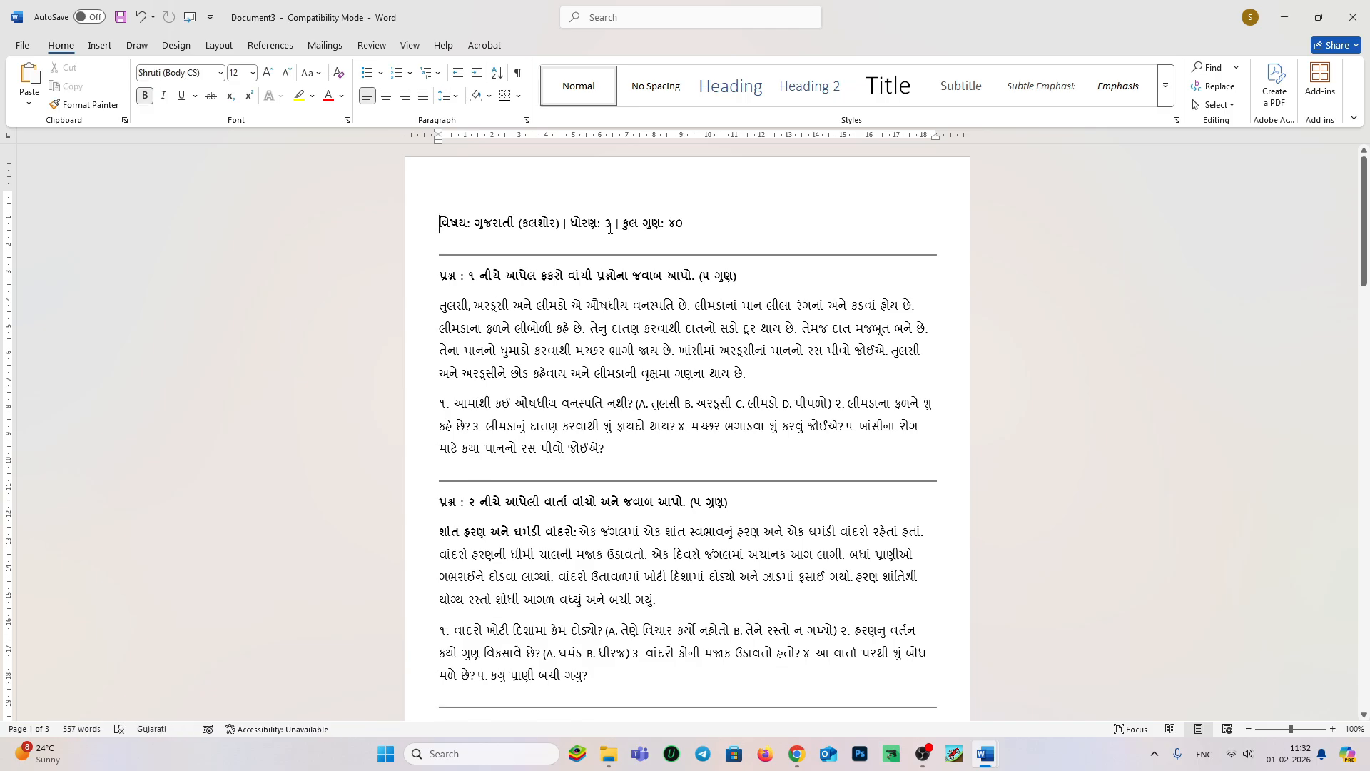
Set the font size of the whole question paper to 14.
key("ctrl+a")
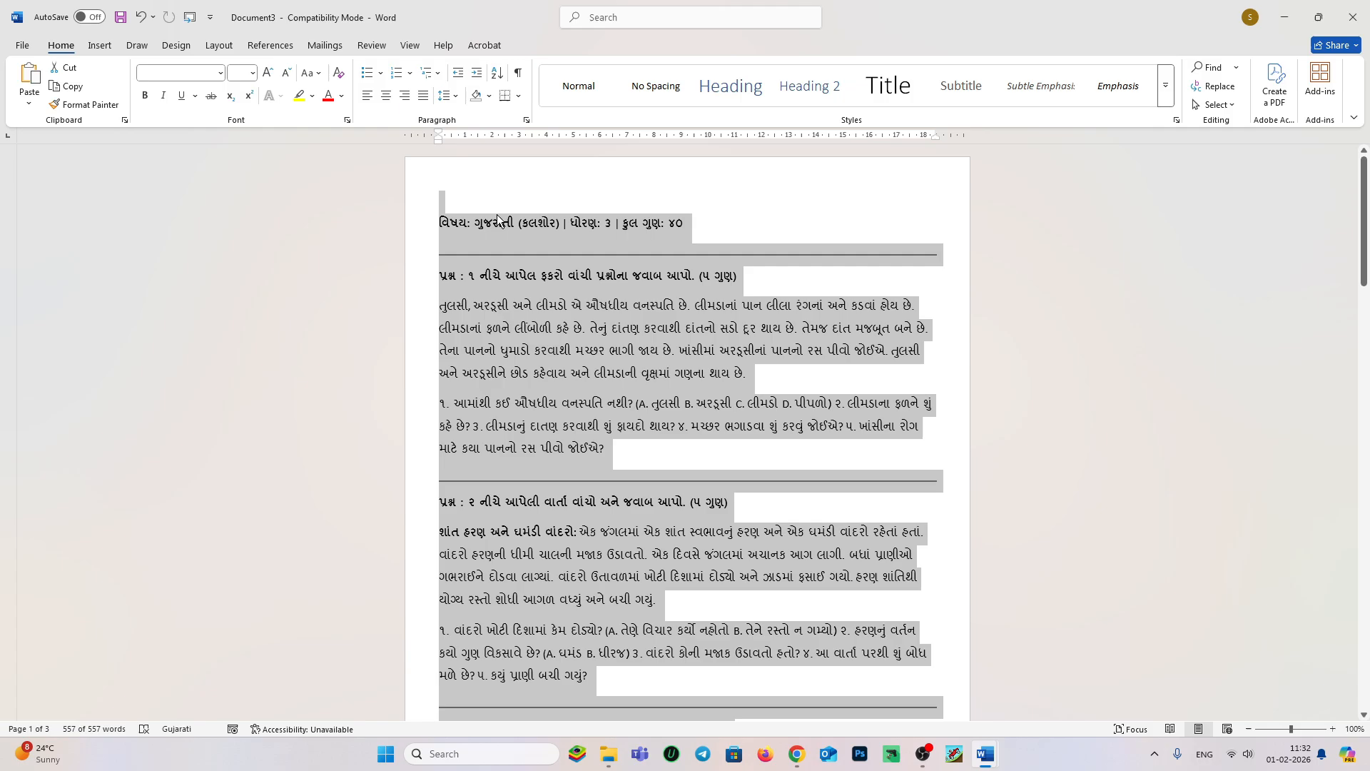
left_click(252, 73)
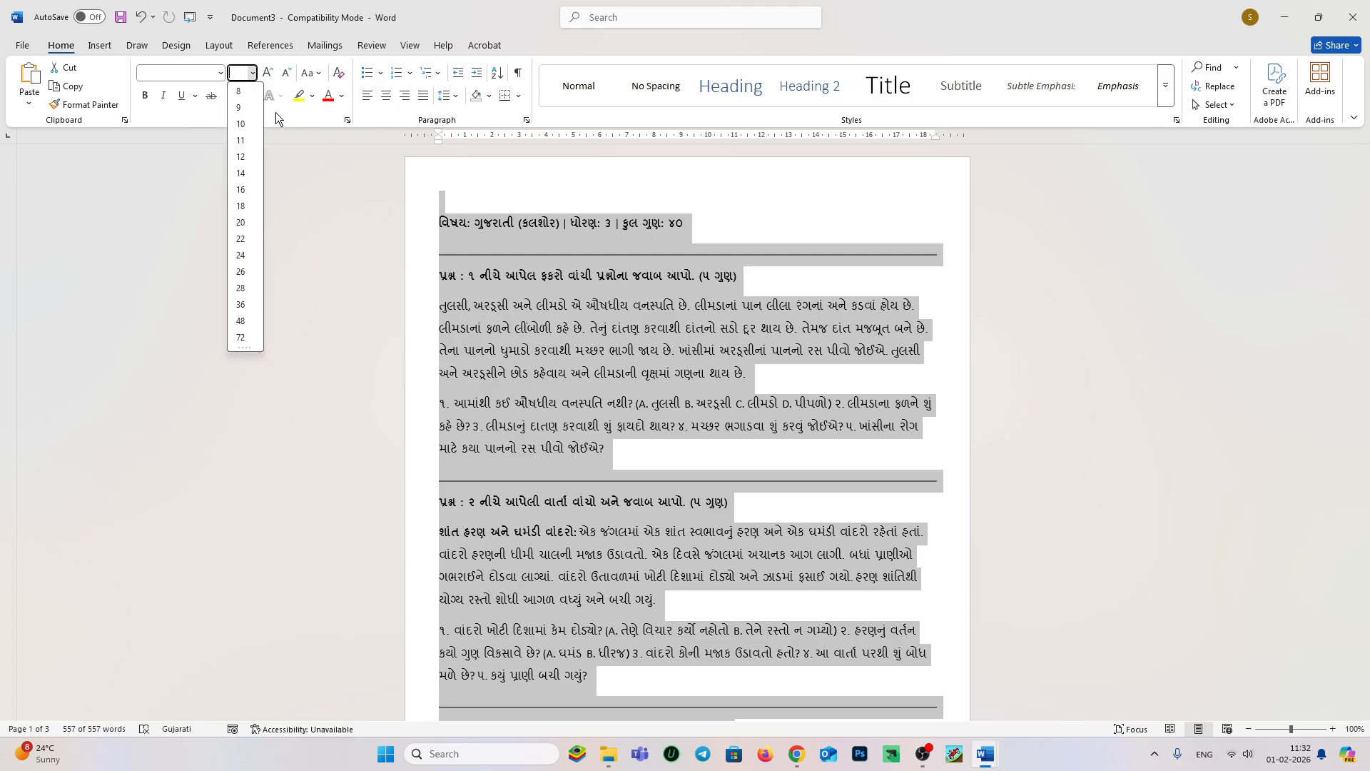
left_click(250, 174)
scroll(782, 421, "down", 2)
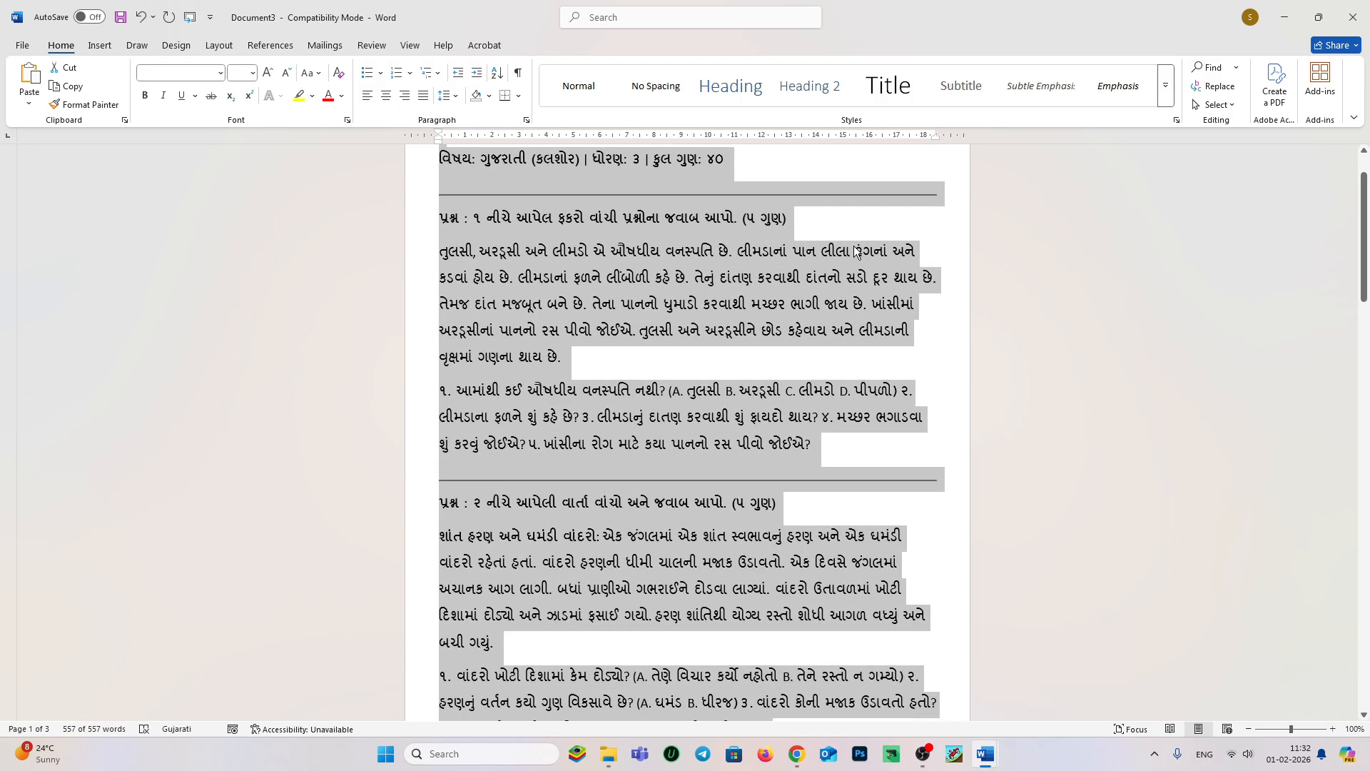
left_click(827, 222)
scroll(800, 221, "up", 2)
Enter the school name "શ્રી ભાવાભી ખીજડીયા પ્રા. શાળા" in Gujarati on the empty line above the subject line.
left_click(519, 188)
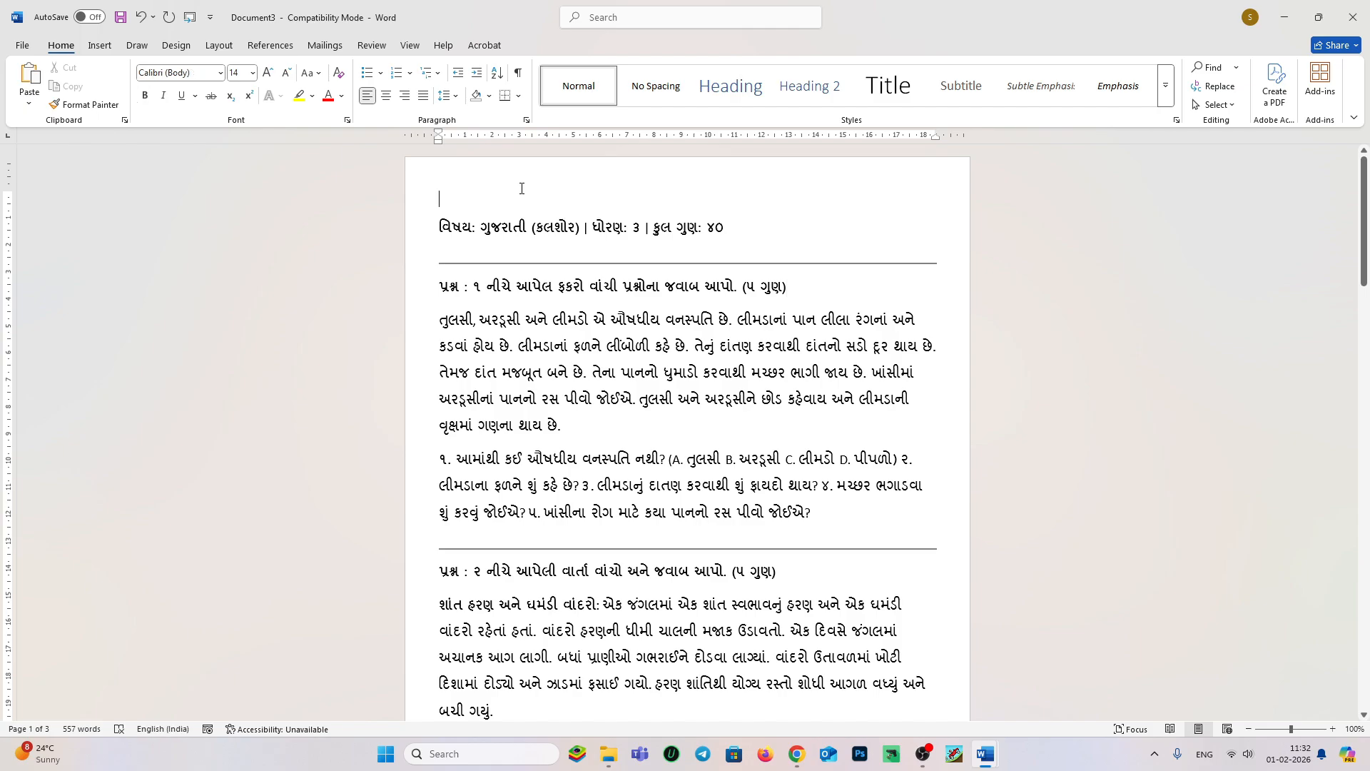
key("alt+shift")
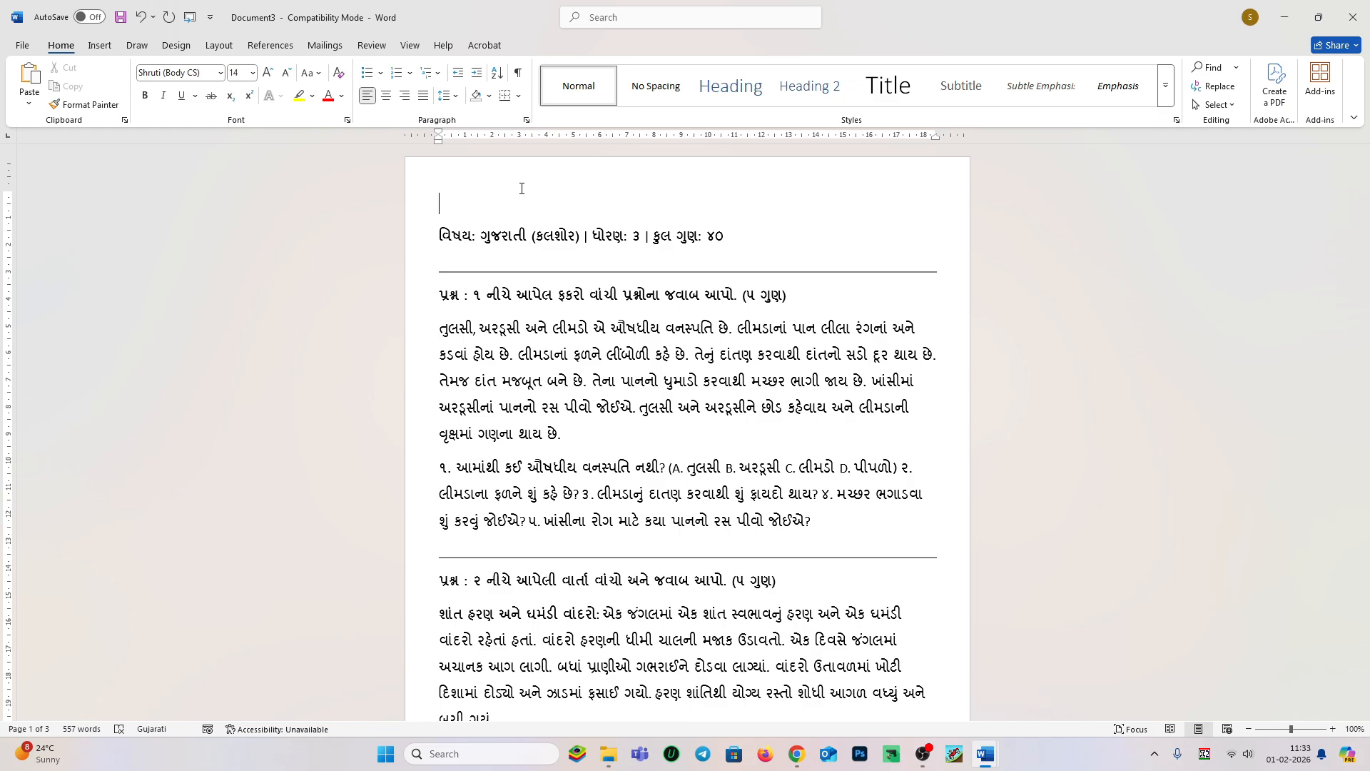
type("shree")
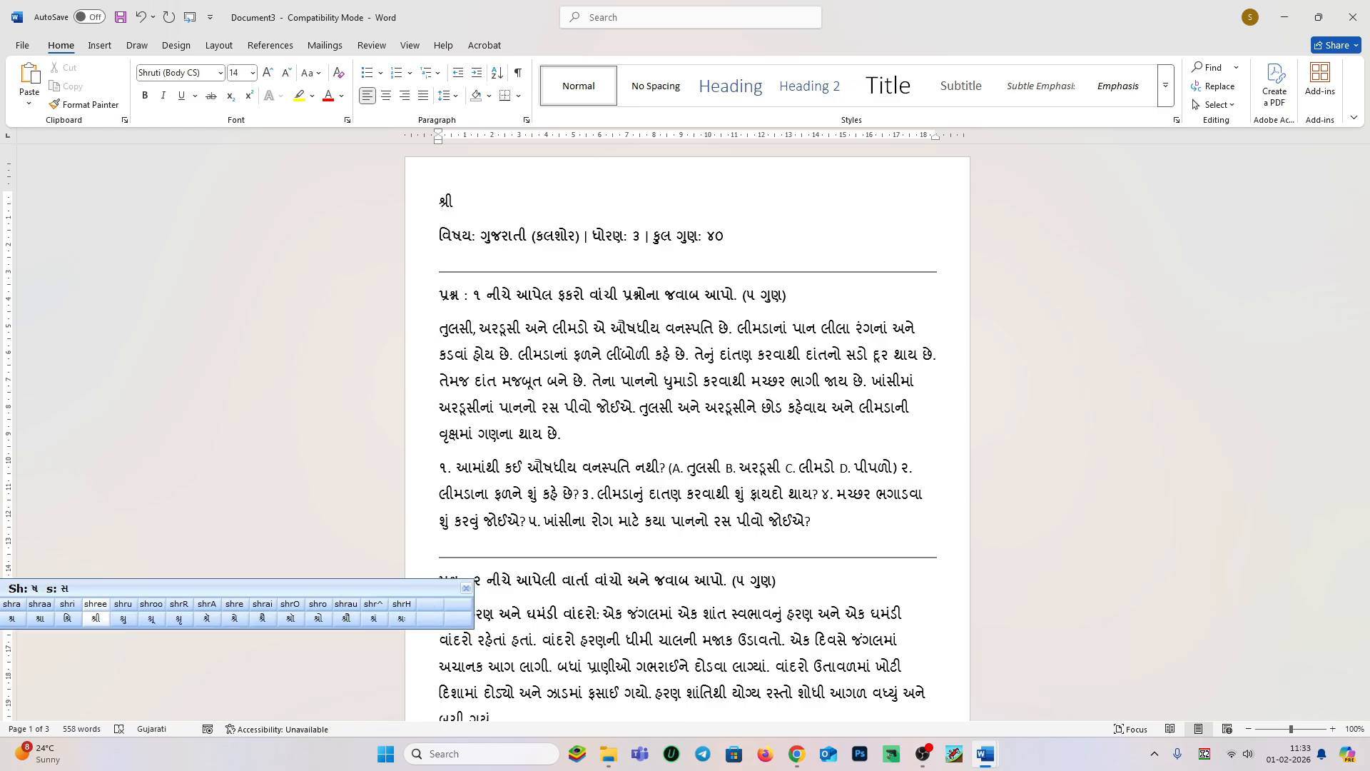
type(" bhaavaa")
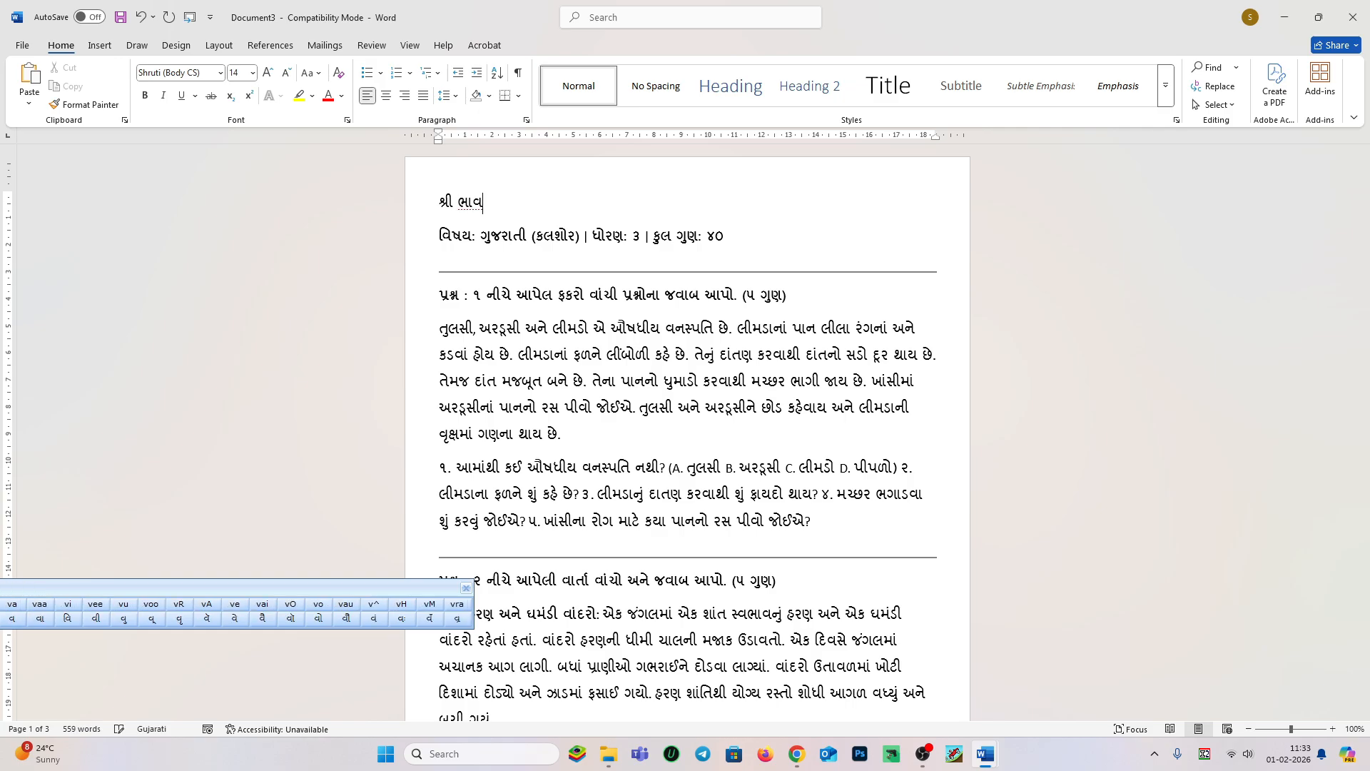
type("bhee ")
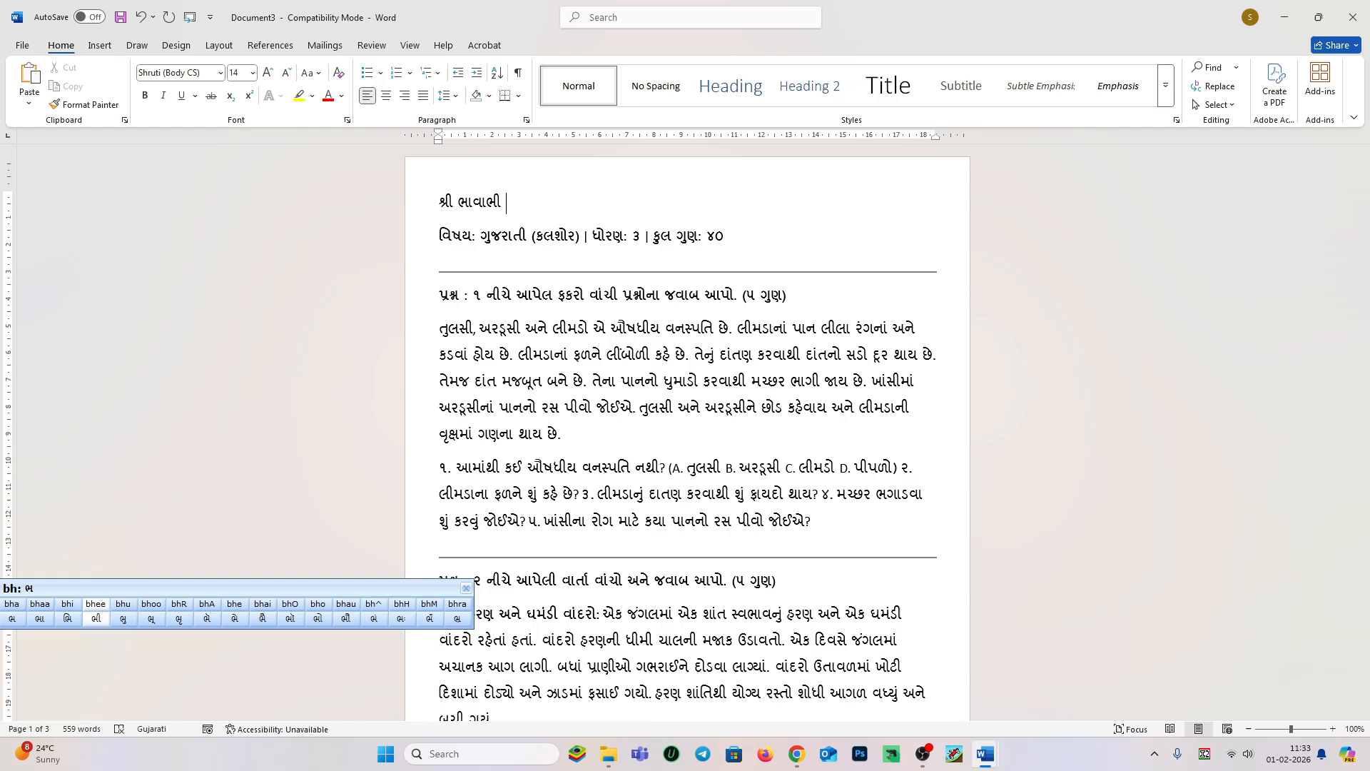
type("khee")
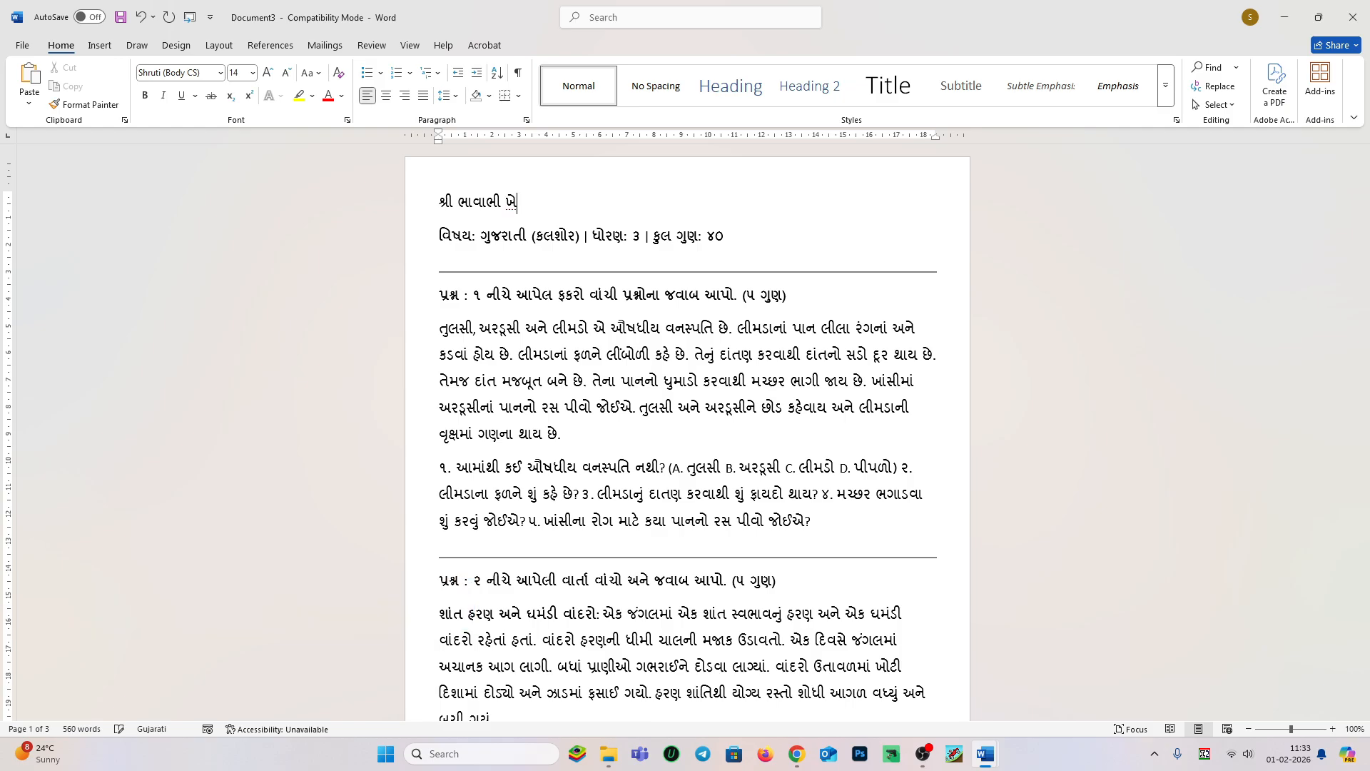
type("jaa")
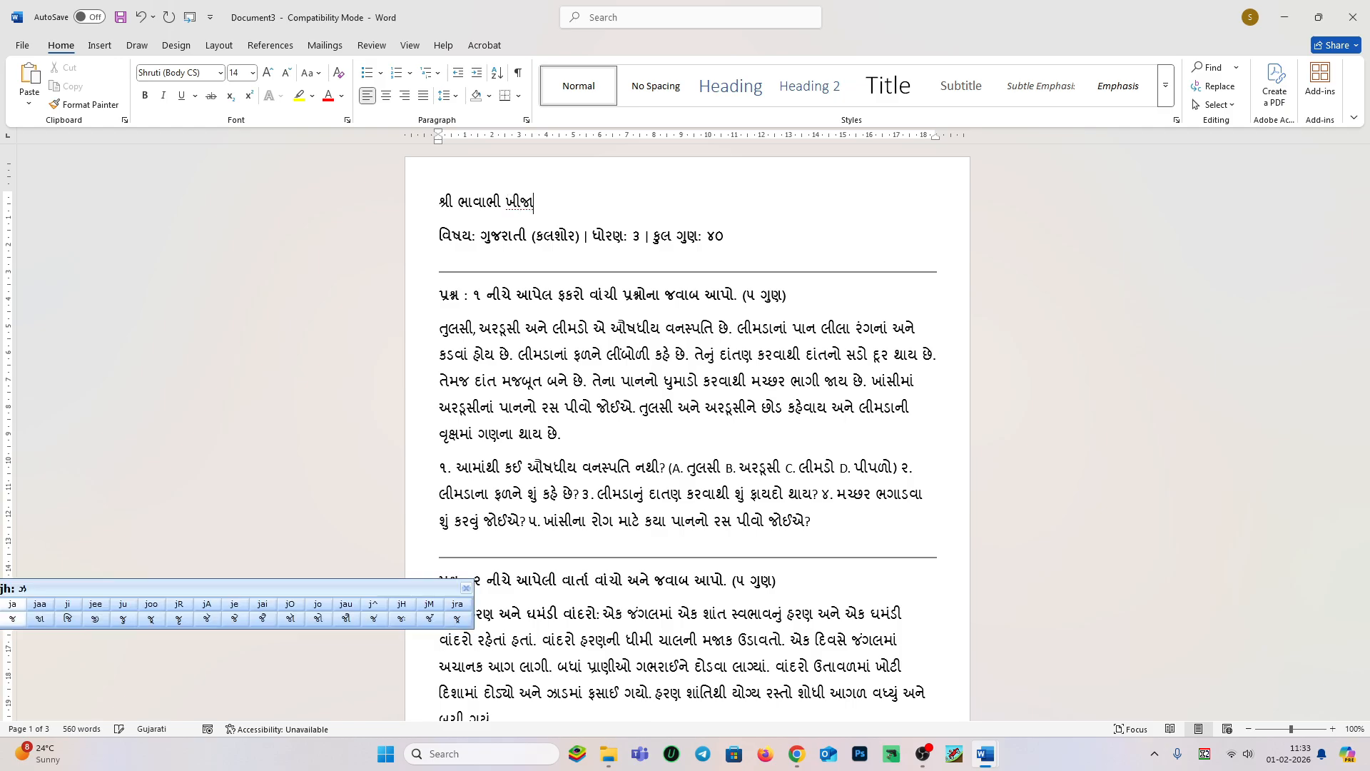
key("BackSpace")
type("Deet")
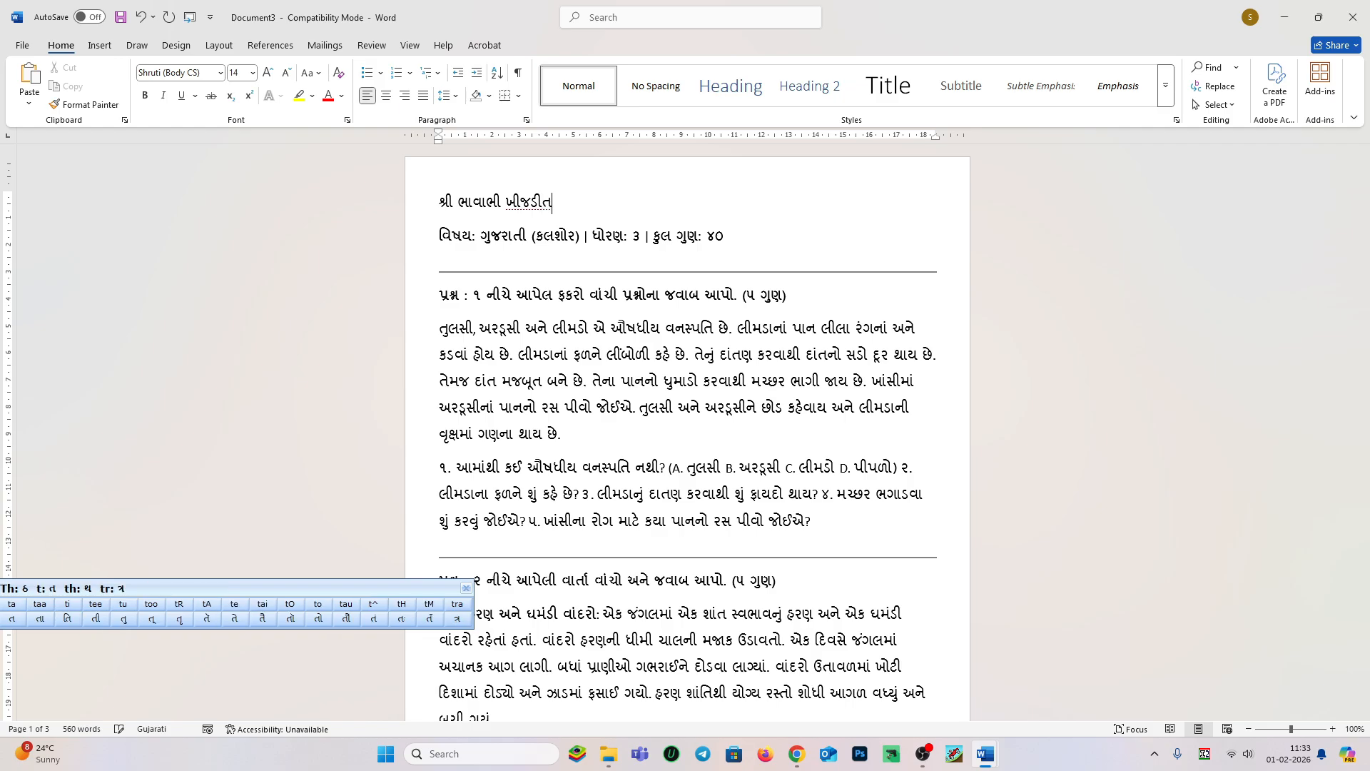
key("BackSpace")
key("BackSpace")
key("BackSpace")
type("Deeyaa")
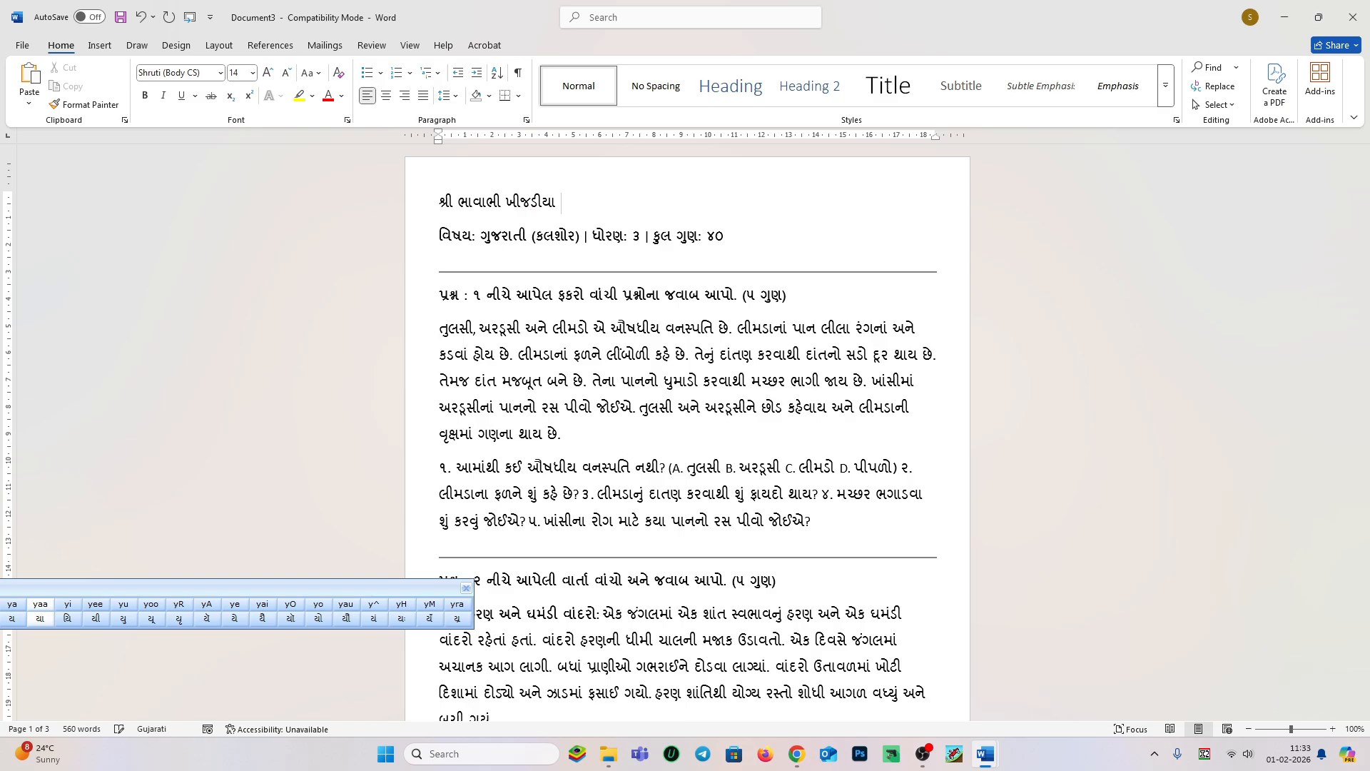
type(" praa.")
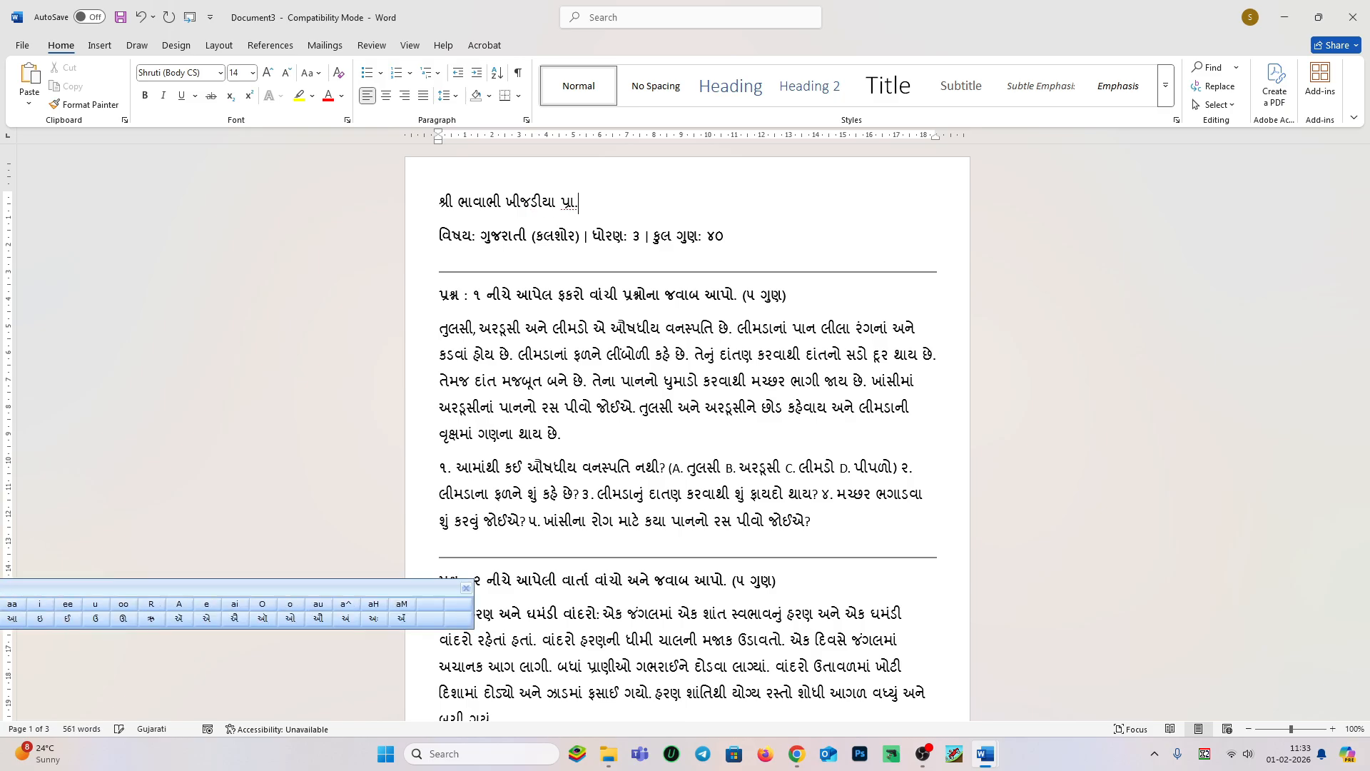
type(" shaa")
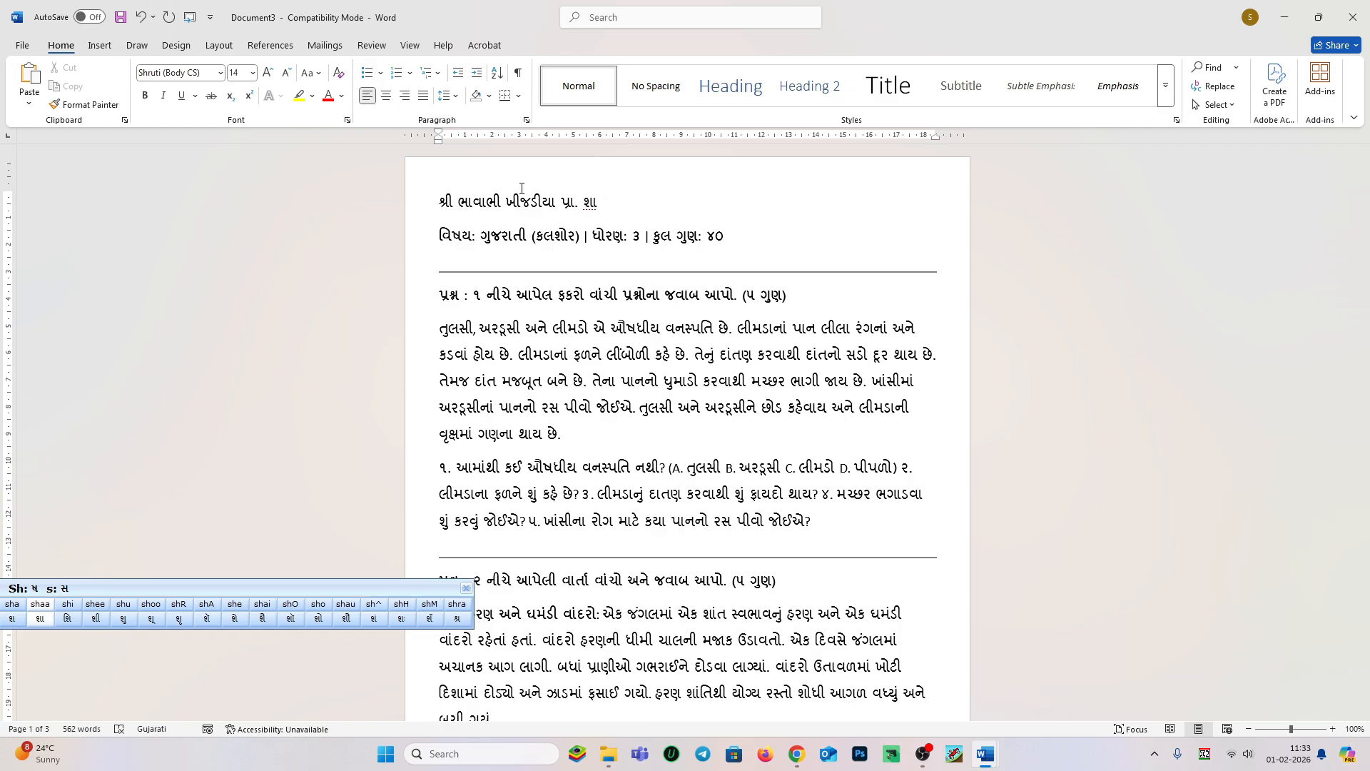
type("Laa")
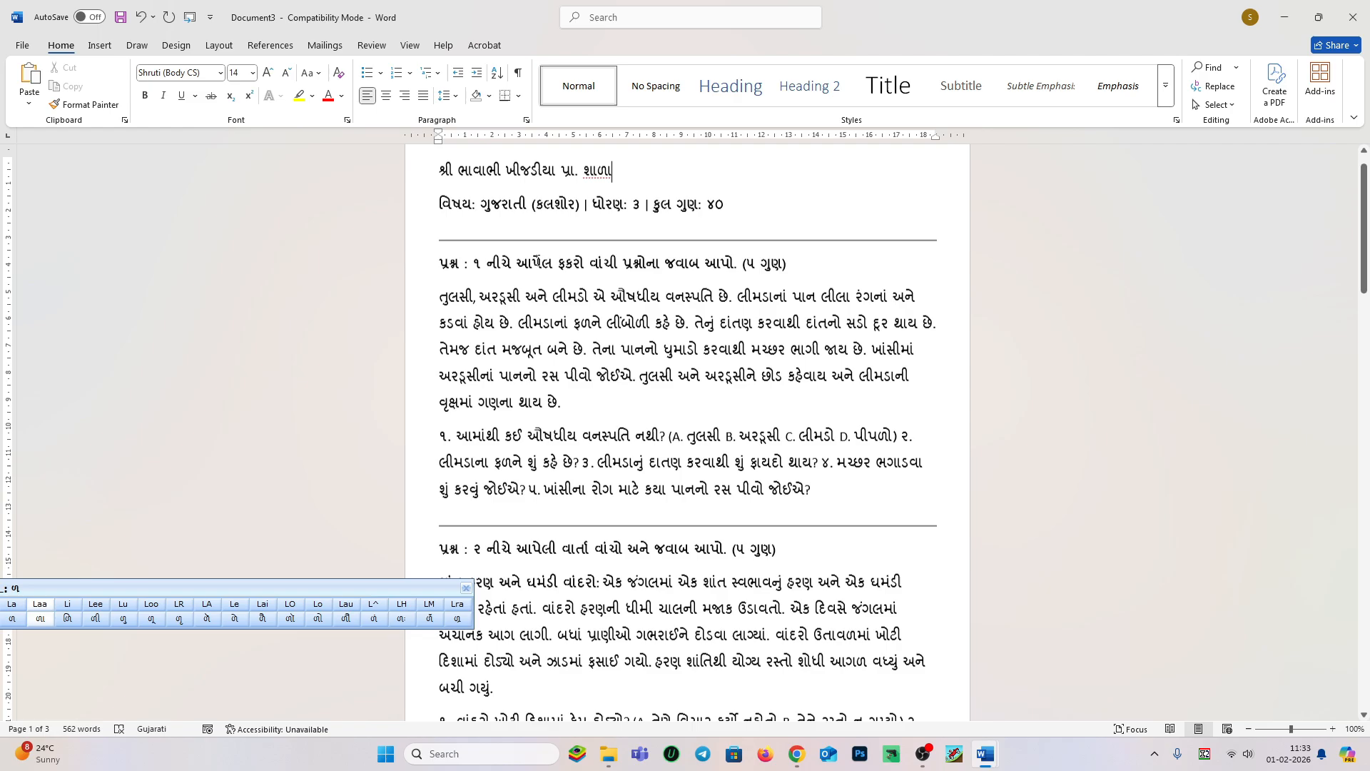
Delete the horizontal lines below the subject line and above question 3, and remove the empty paragraph before question 3.
left_click(577, 272)
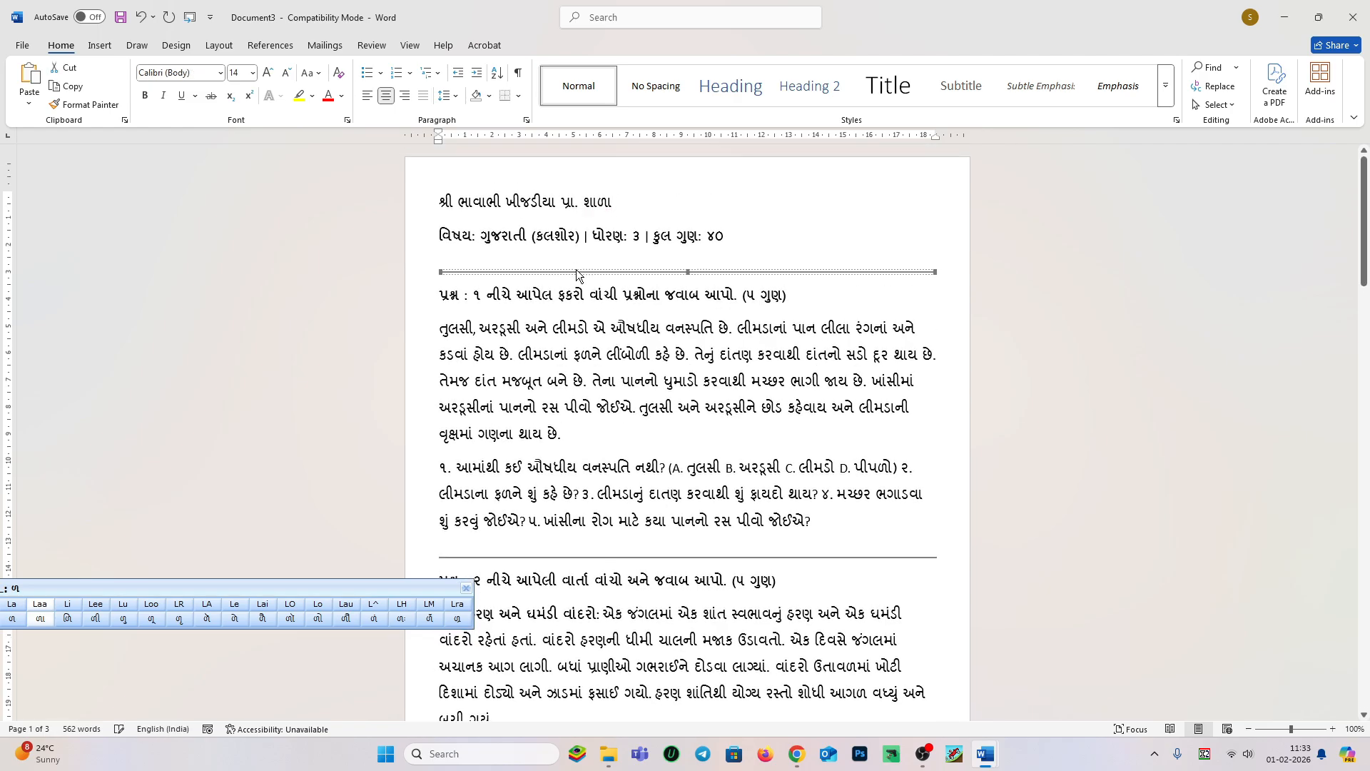
key("Delete")
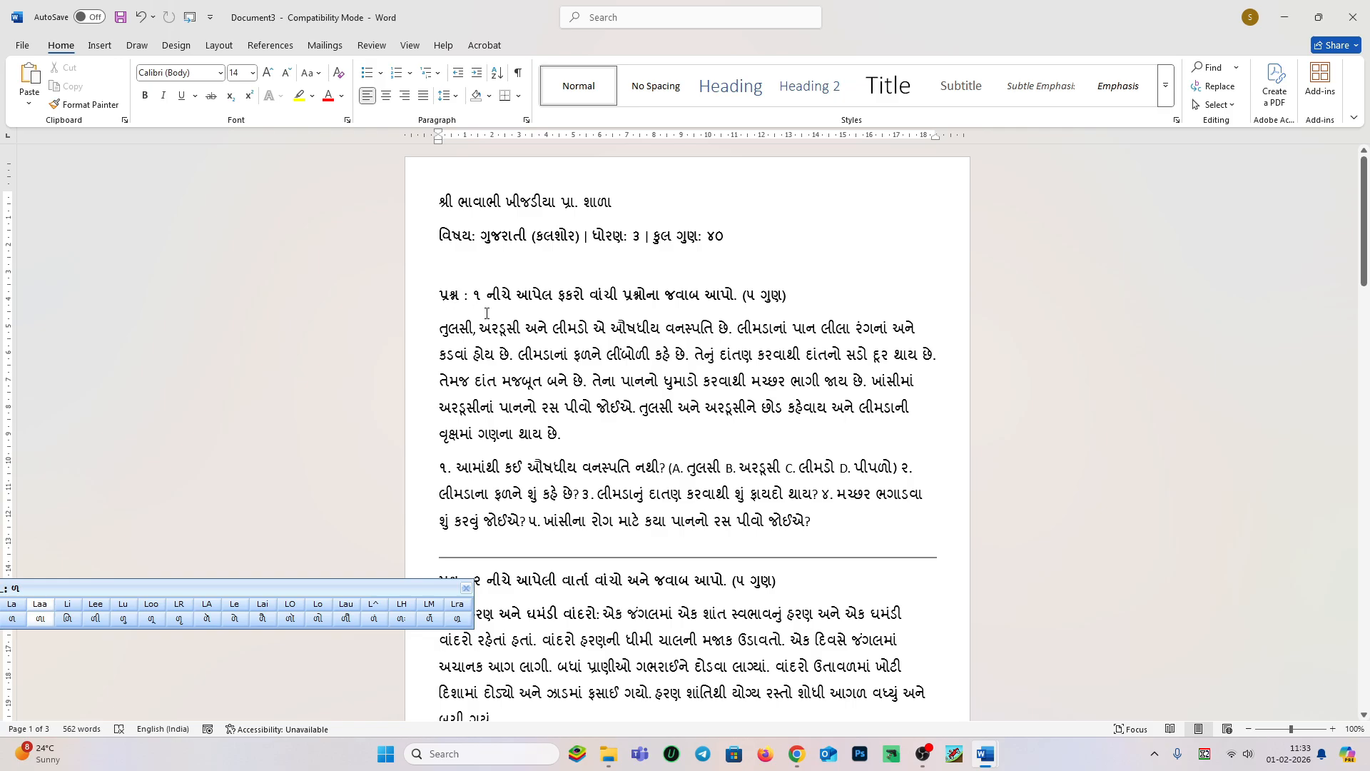
scroll(486, 313, "down", 5)
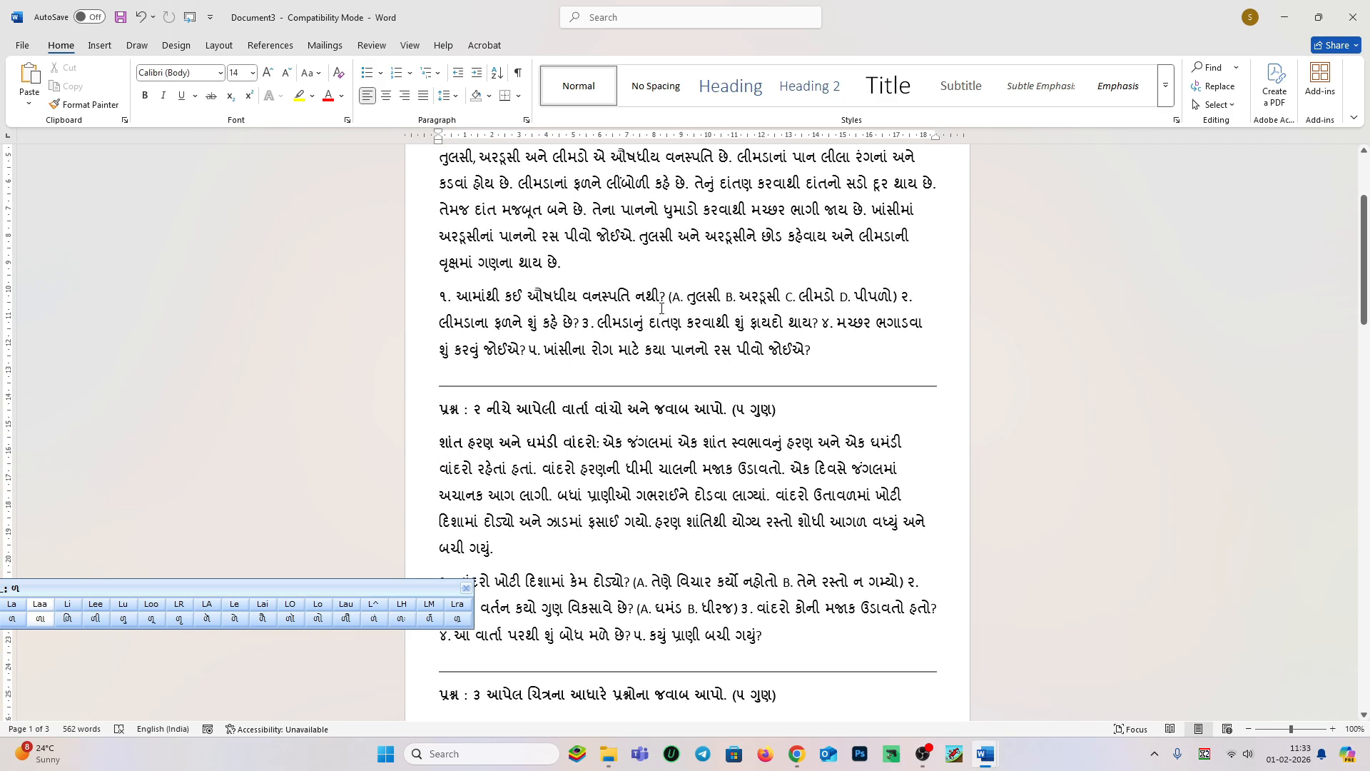
scroll(439, 303, "down", 10)
left_click(440, 303)
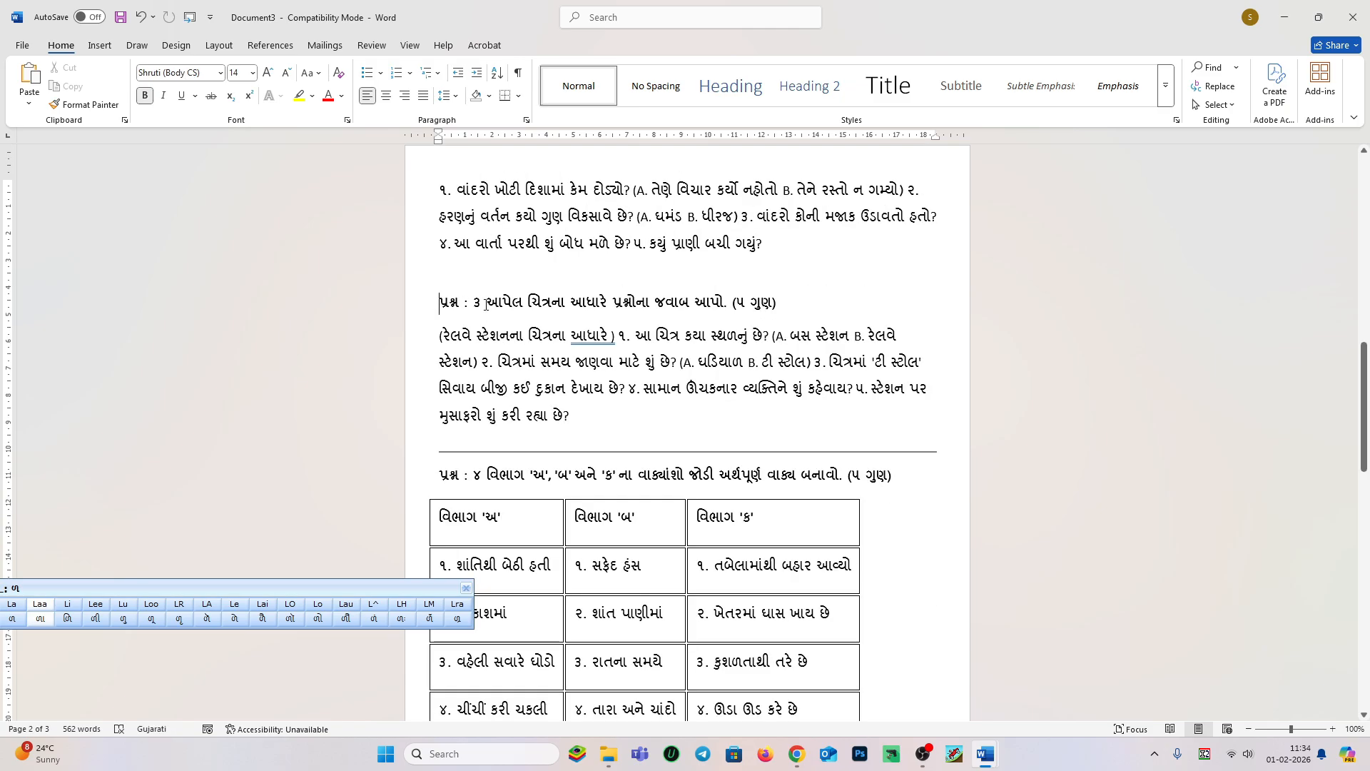
key("BackSpace")
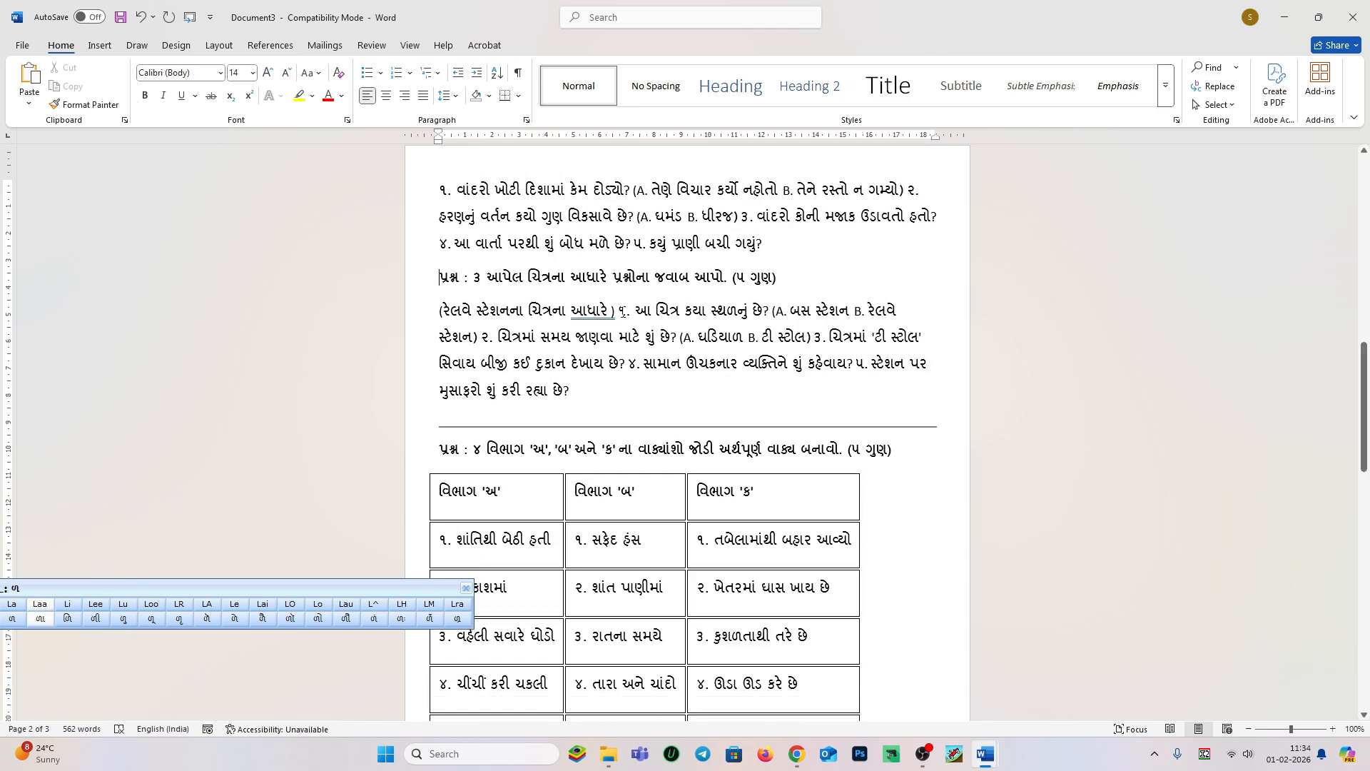
Put question 3's sub-questions on a new line and add blank lines for a picture below "(રેલવે સ્ટેશનના ચિત્રના આધારે)".
left_click(619, 311)
key("Return")
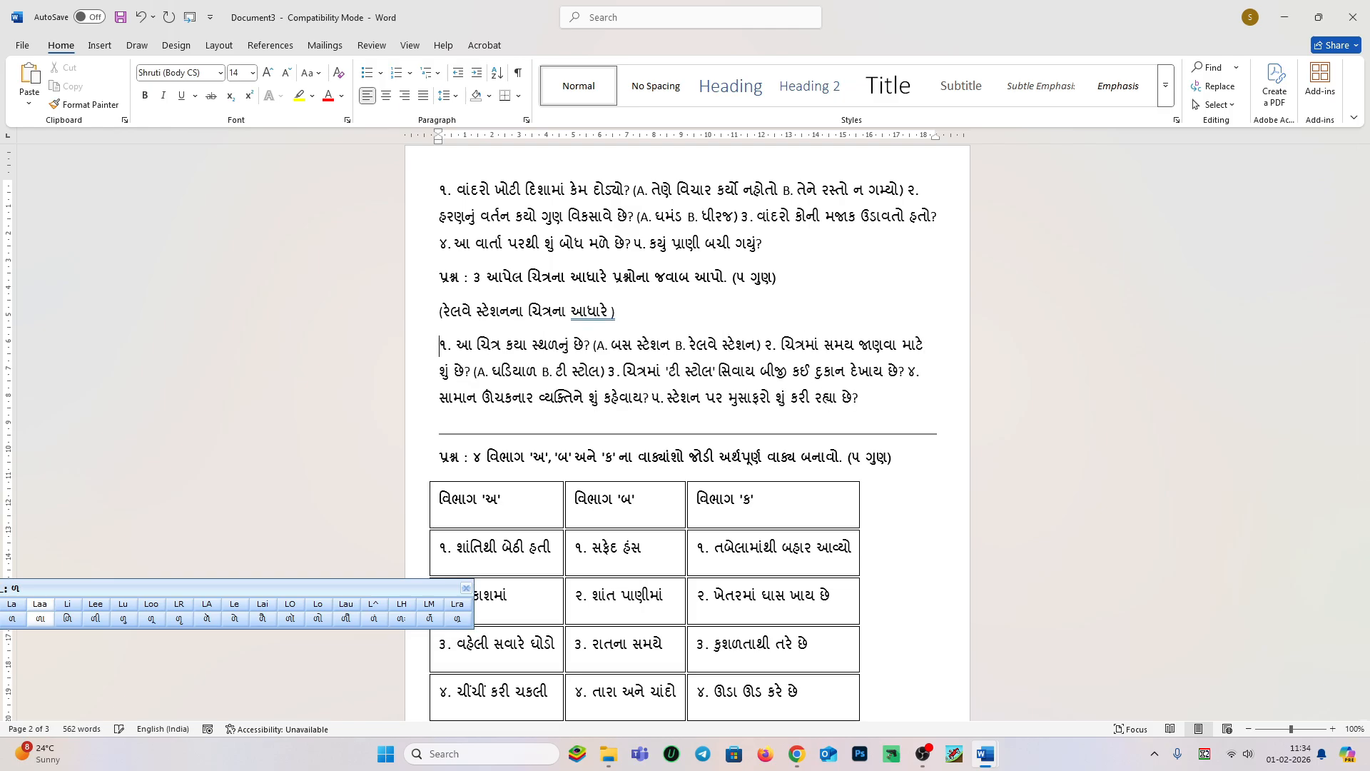
left_click(644, 318)
key("Return")
key("Return")
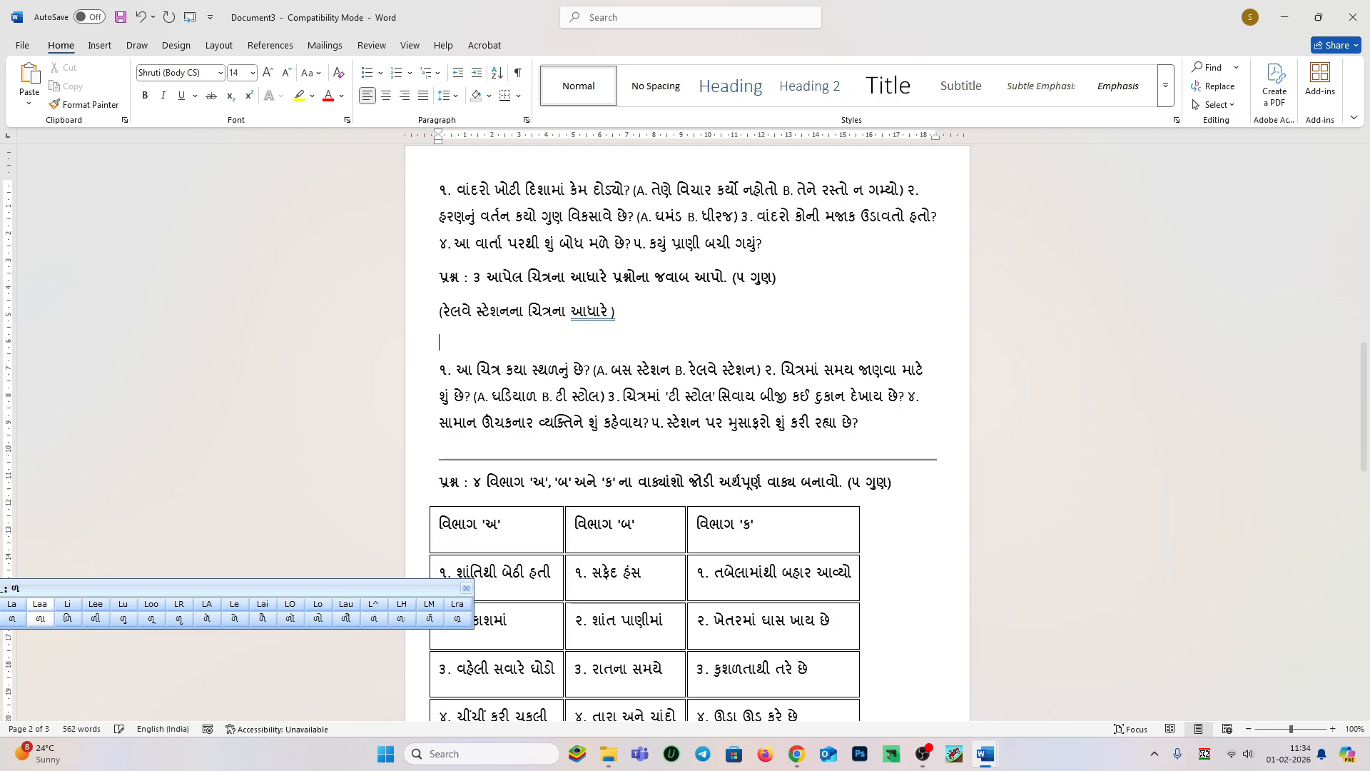
key("Return")
key("Return")
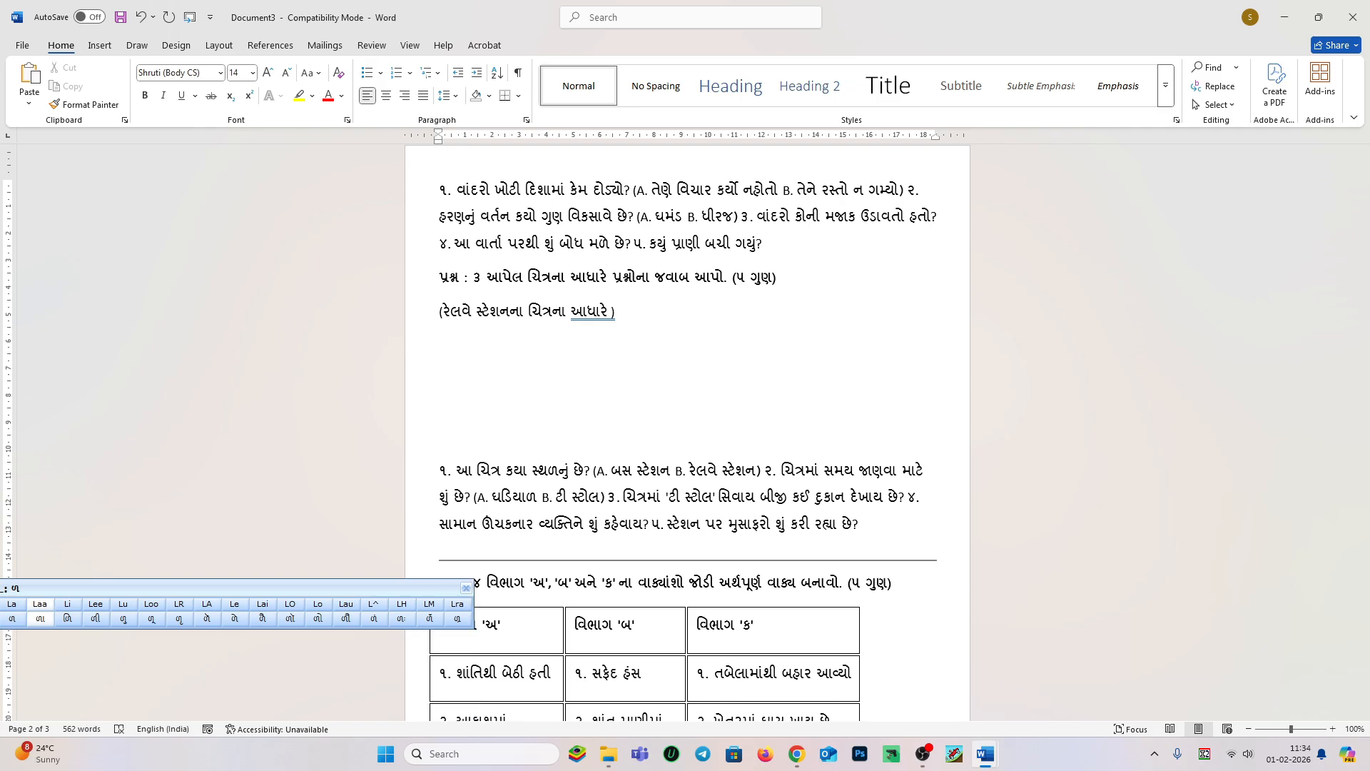
left_click(636, 315)
left_click(466, 588)
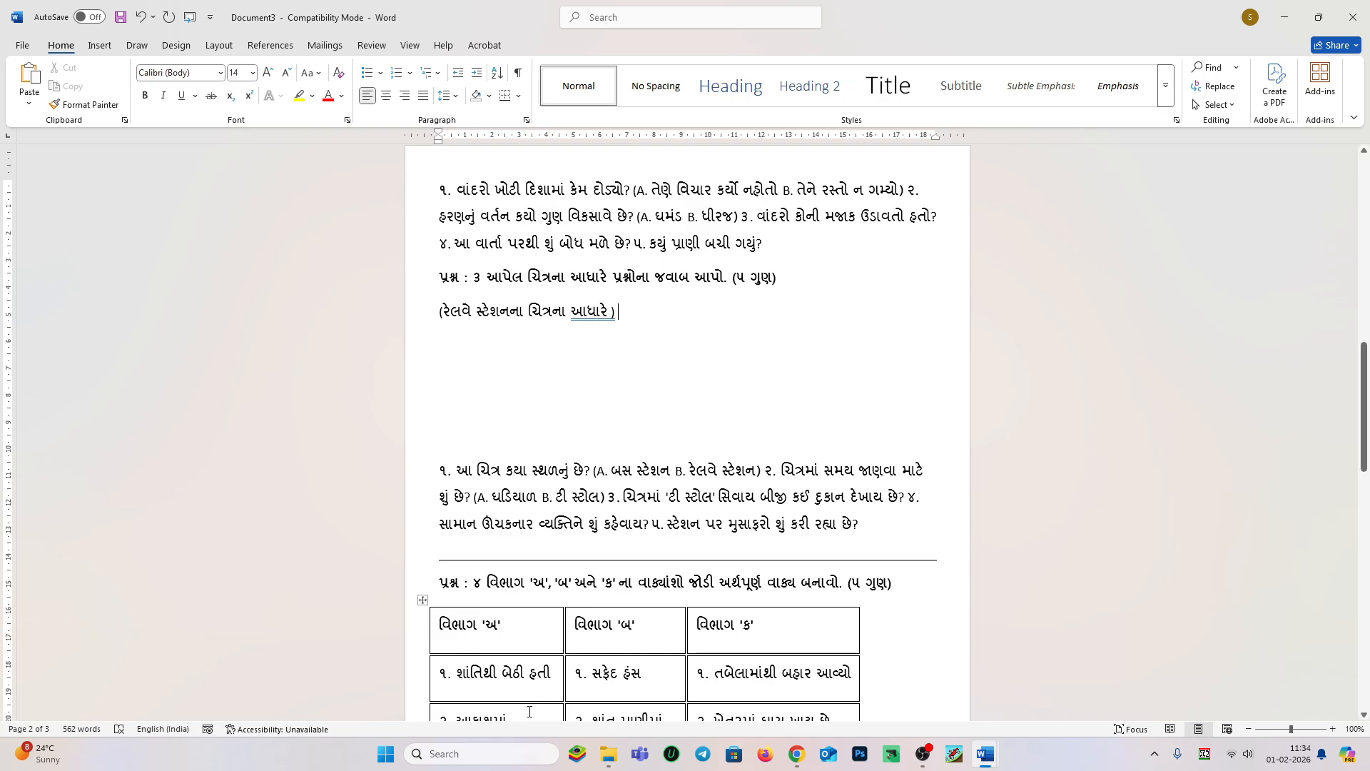
Open the 3-Gujarati-Gujarati PDF from the STD 3 folder and look through its pages for the railway-station picture question.
left_click(612, 756)
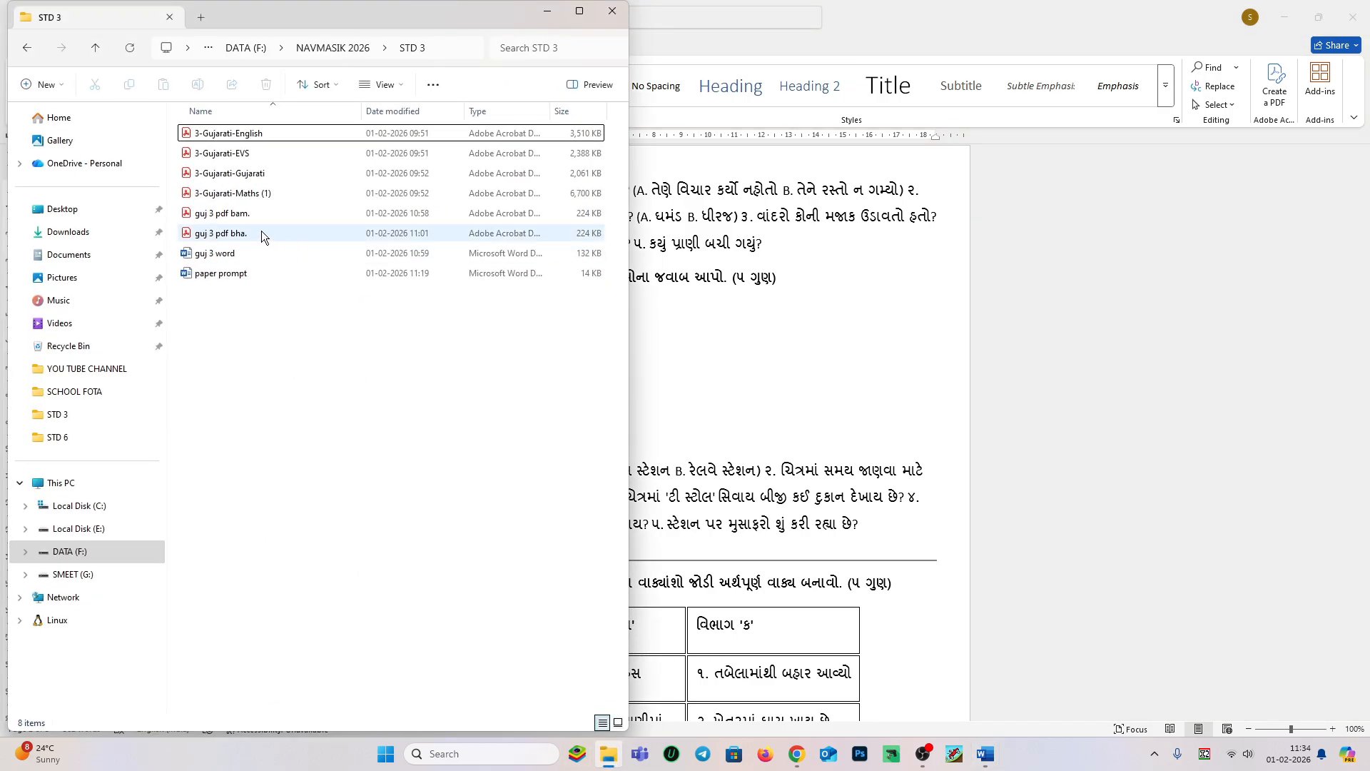
double_click(263, 178)
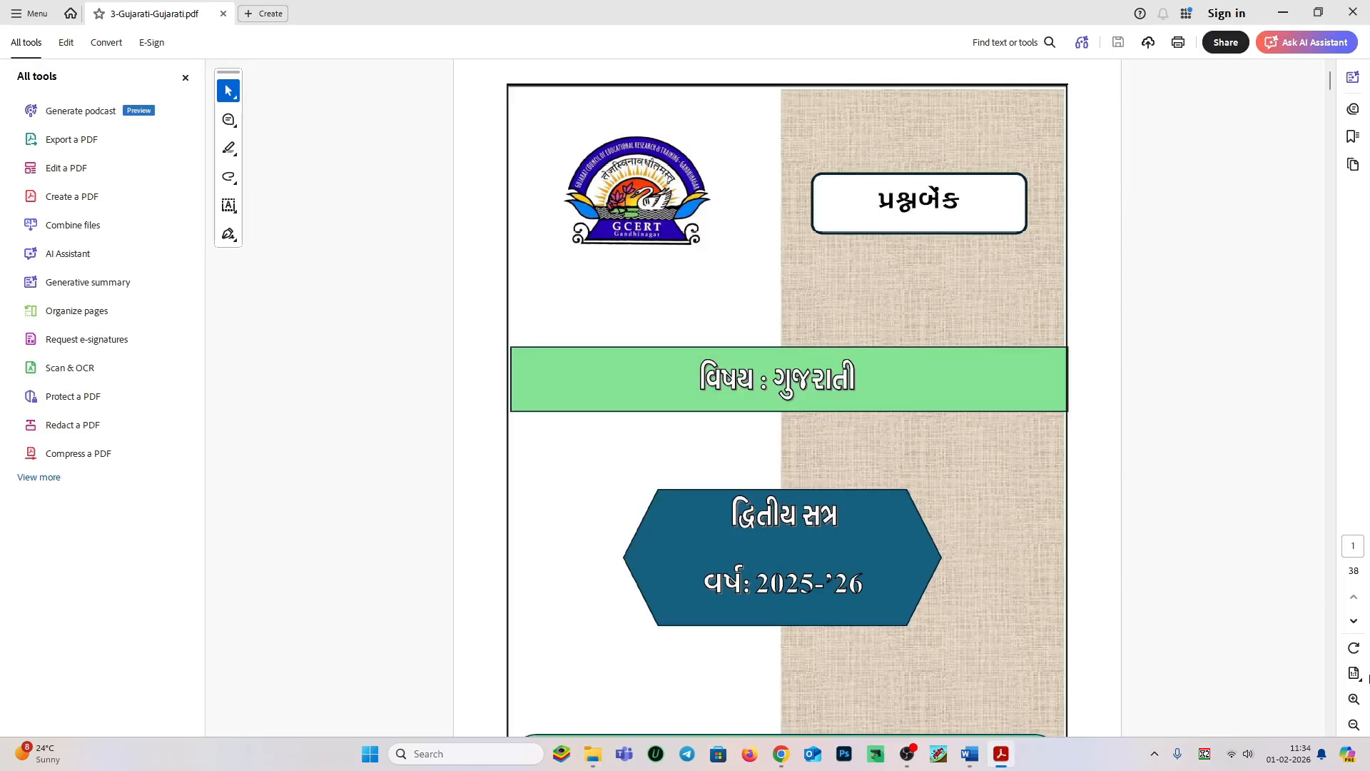
left_click(1353, 624)
left_click(1353, 624)
left_click(1353, 625)
left_click(1353, 625)
left_click(1353, 625)
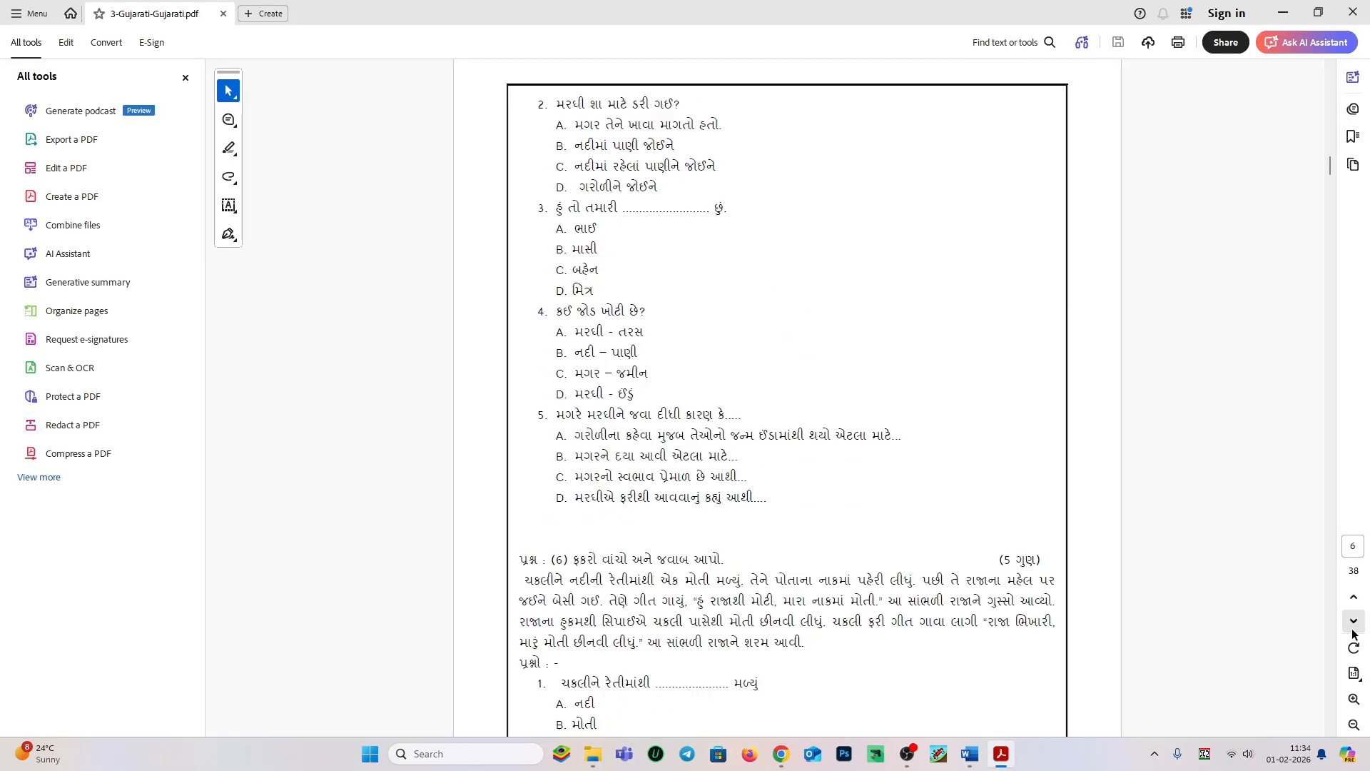
left_click(1353, 622)
left_click(1353, 622)
left_click(1353, 623)
left_click(1353, 622)
left_click(1352, 623)
left_click(1353, 623)
left_click(1353, 622)
left_click(1353, 623)
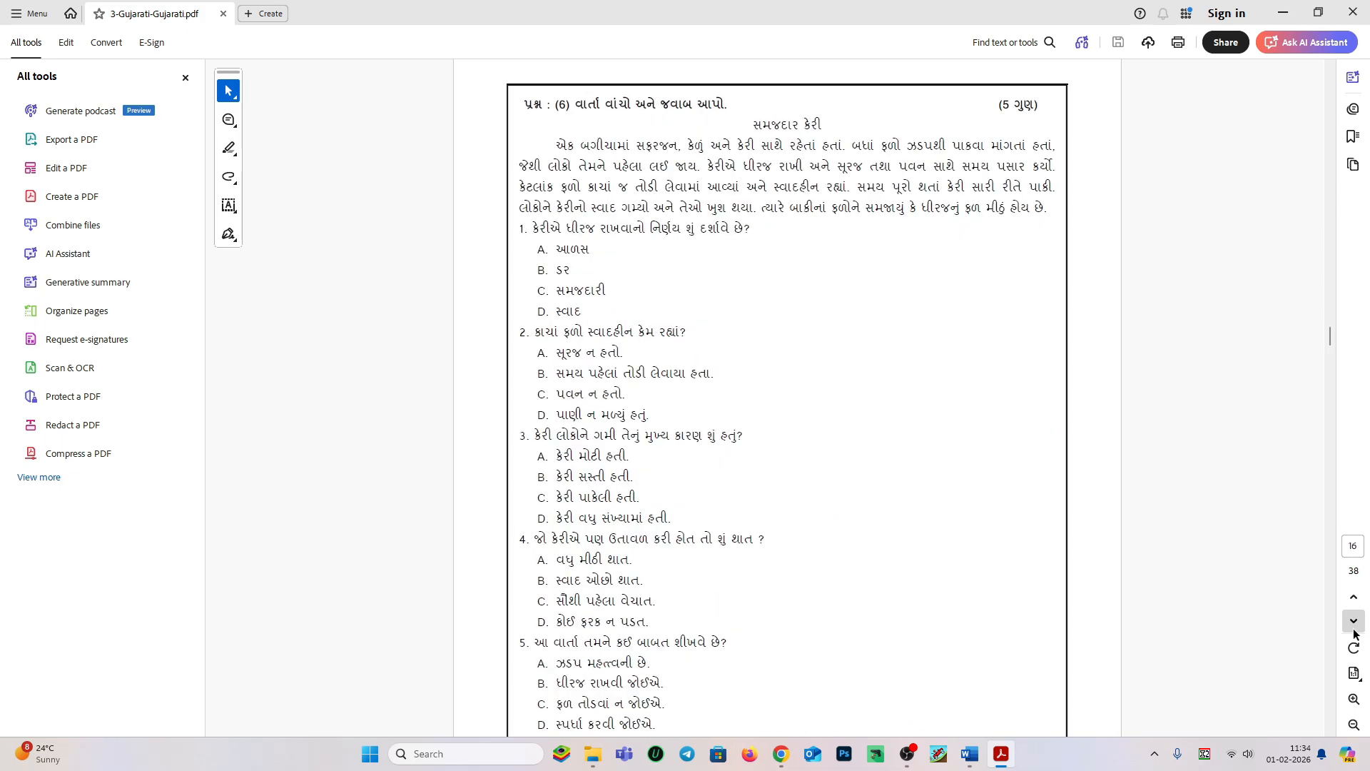
left_click(1354, 627)
left_click(1353, 627)
left_click(1354, 627)
left_click(1353, 626)
left_click(1354, 627)
left_click(1354, 626)
left_click(1354, 626)
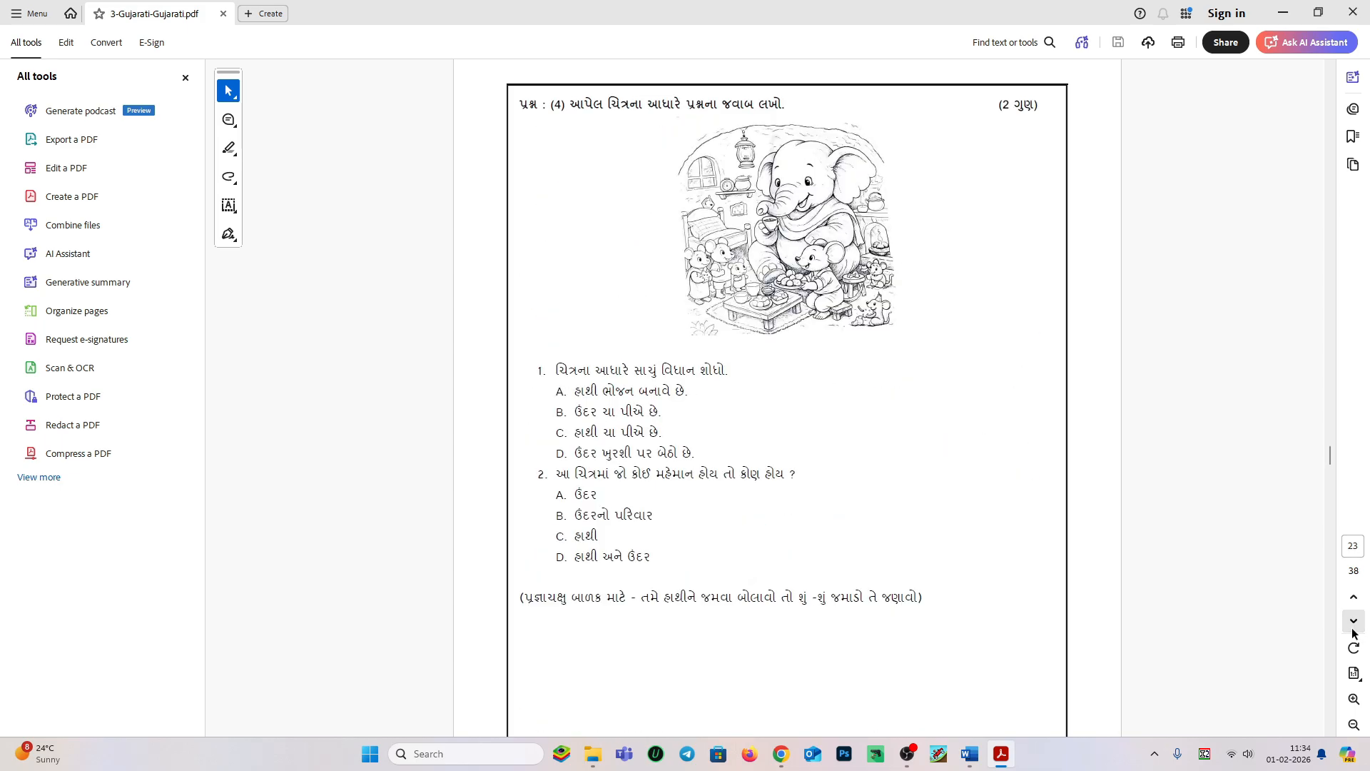
left_click(1354, 626)
left_click(1353, 627)
left_click(1353, 626)
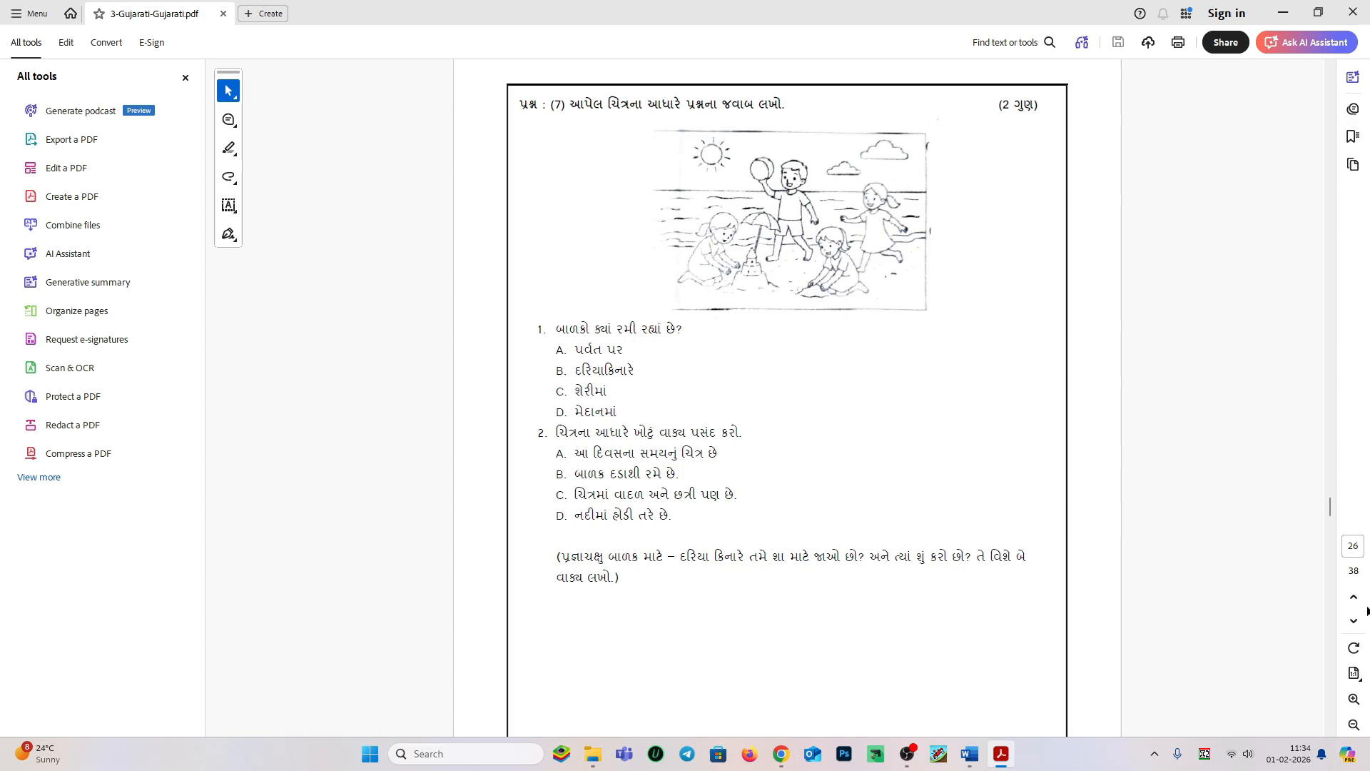
left_click(1354, 621)
left_click(1354, 622)
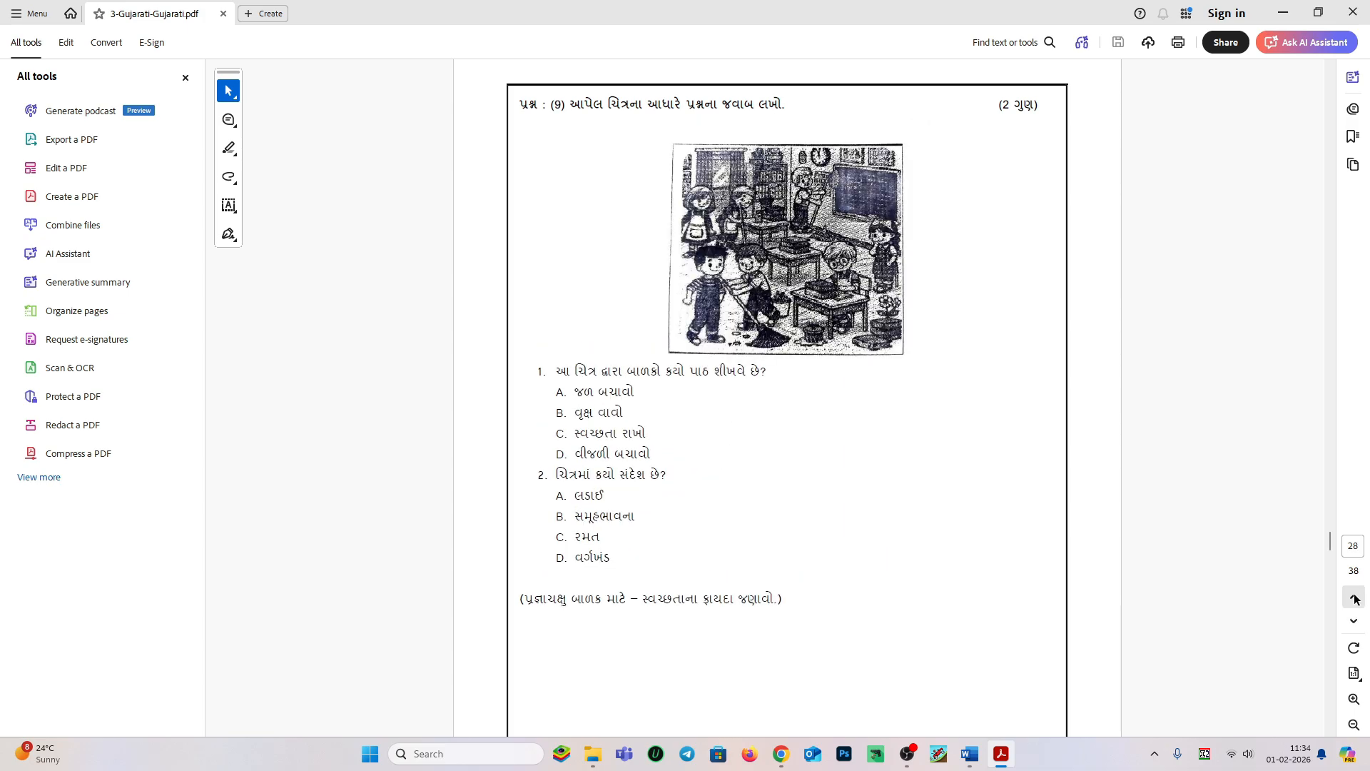
left_click(1354, 598)
scroll(819, 468, "up", 2)
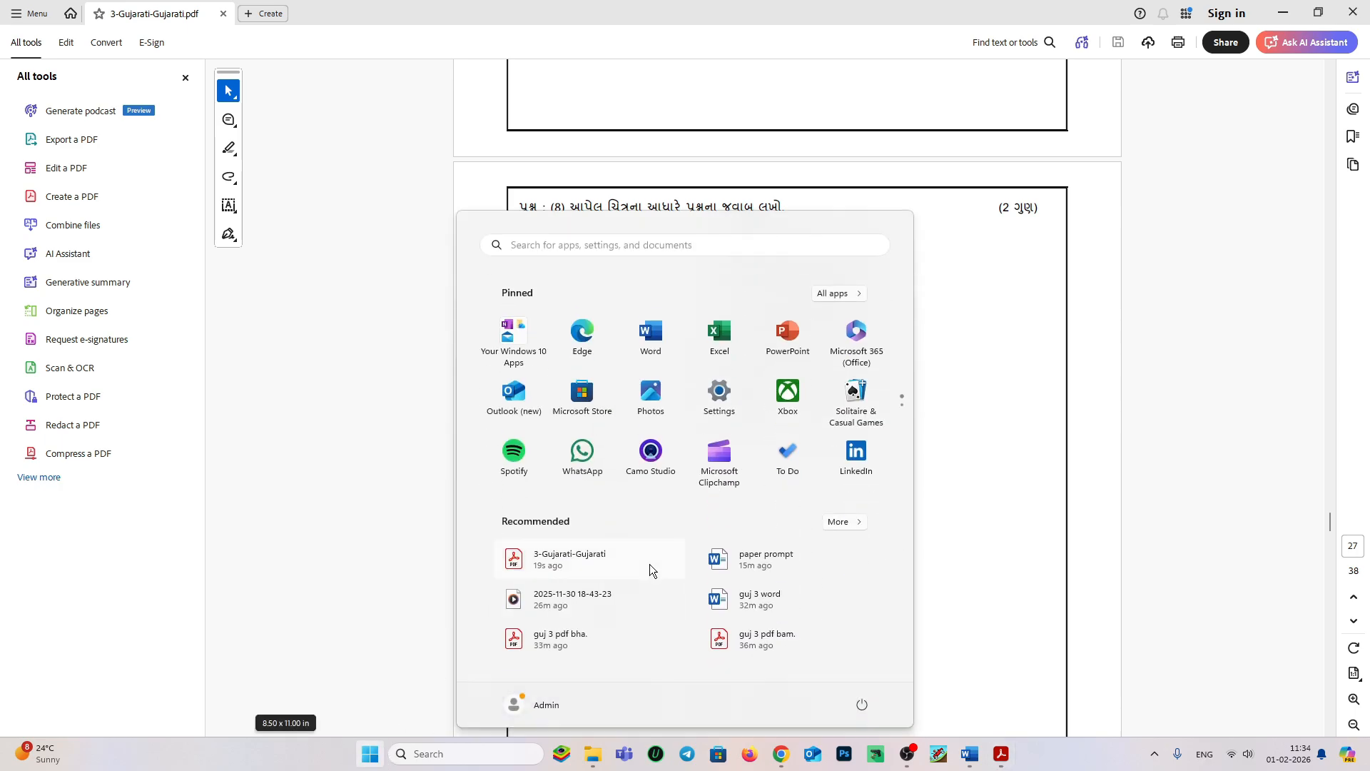
Open Snipping Tool, capture the railway-station picture of question 8 from the PDF, and copy the snip.
left_click(429, 753)
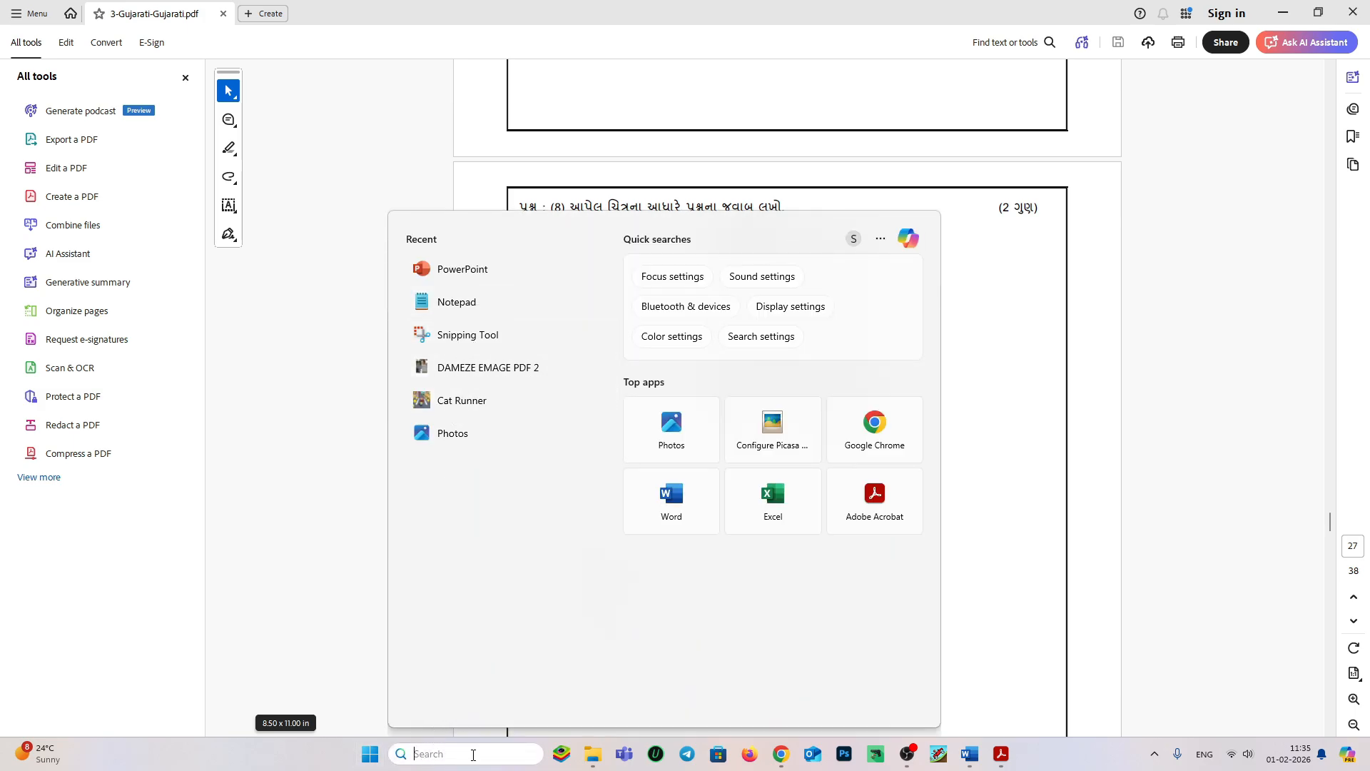
type("sni")
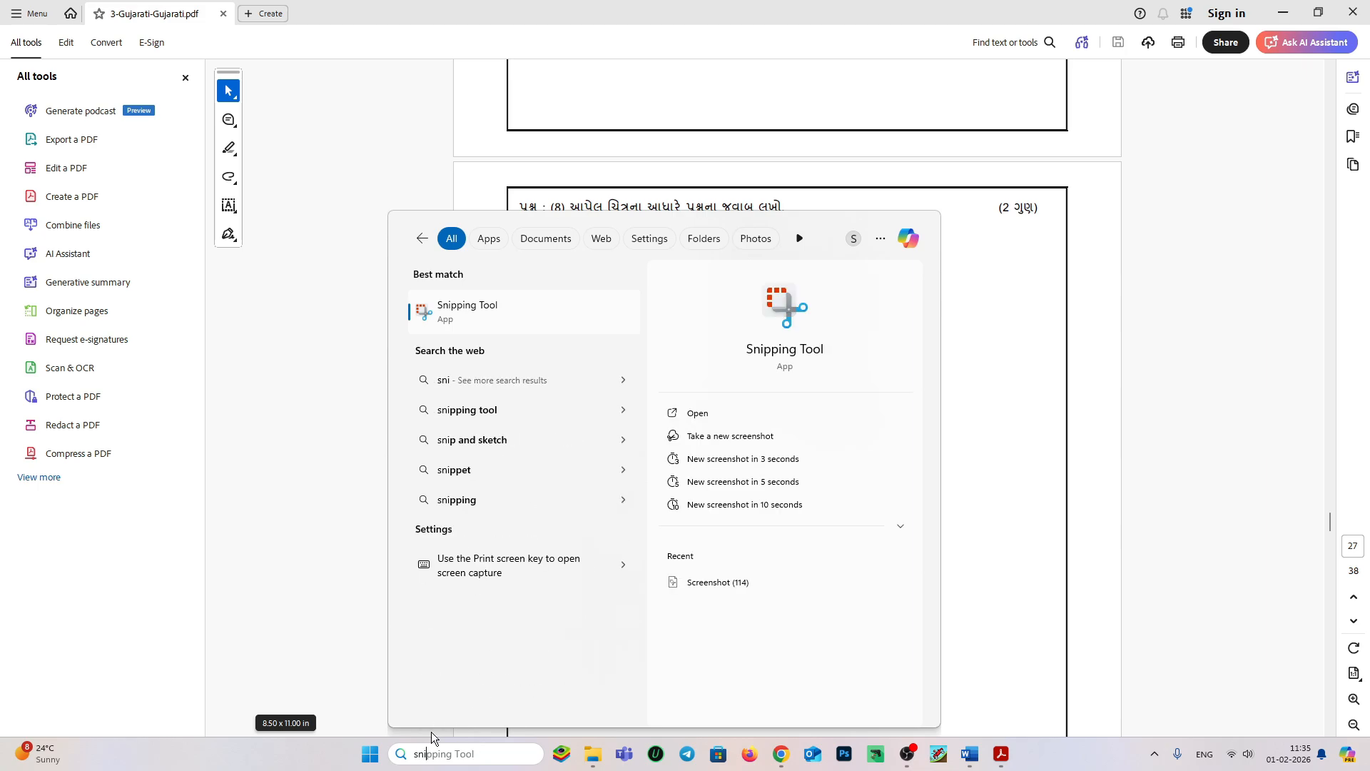
left_click(486, 311)
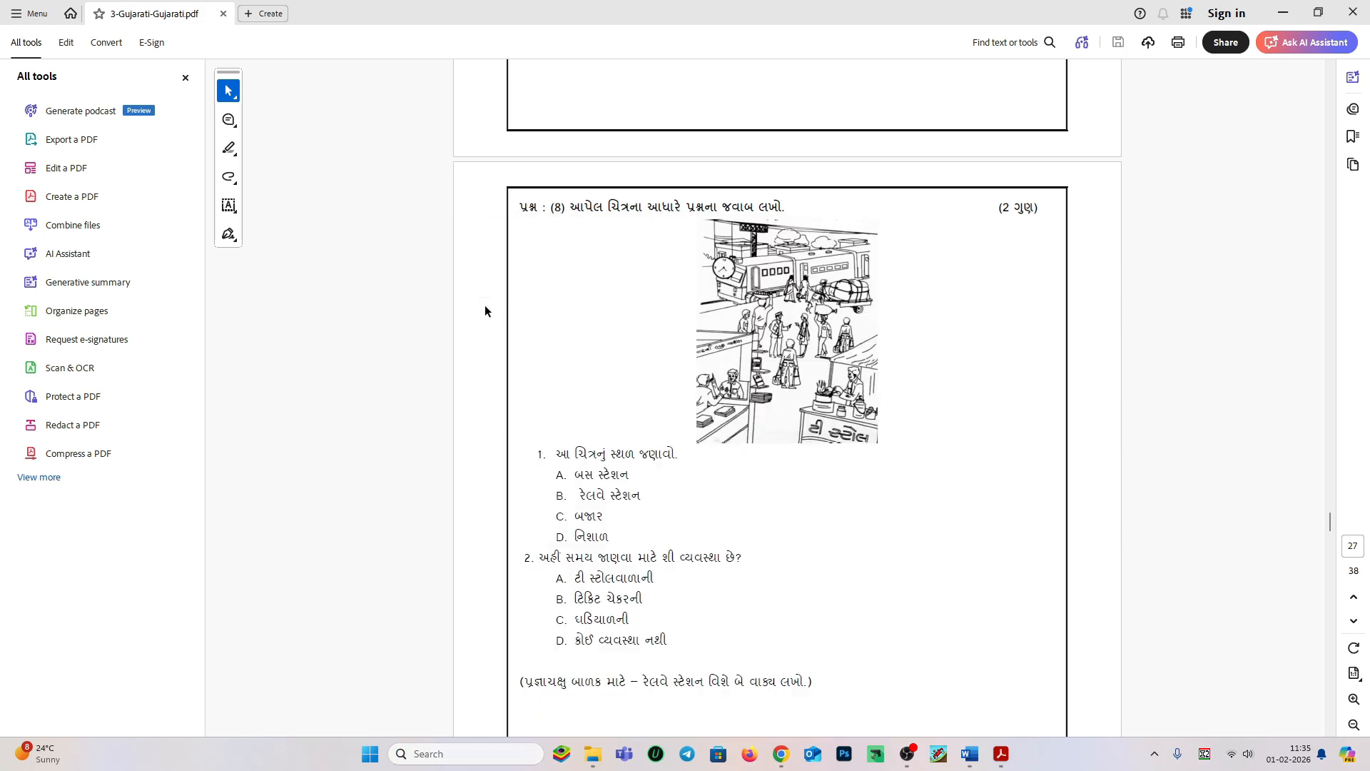
left_click(47, 41)
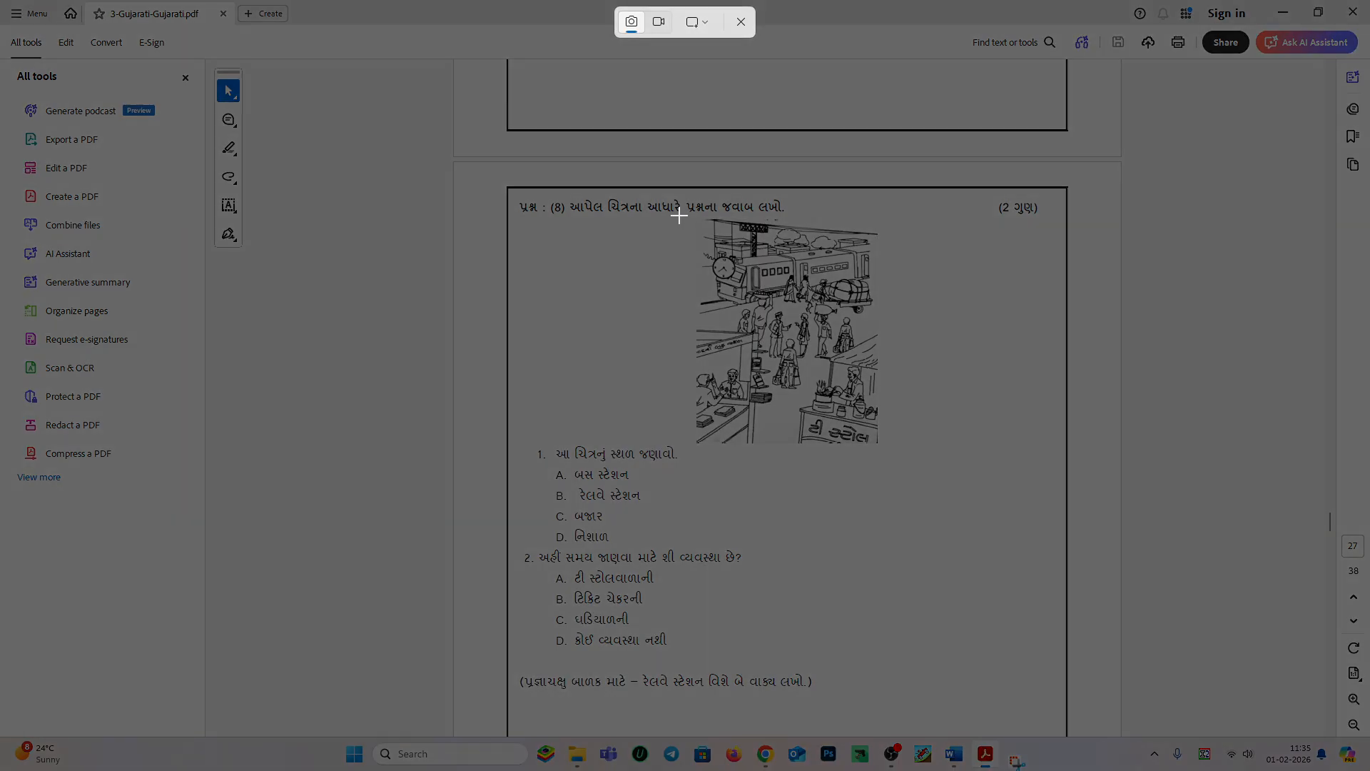
left_click_drag(678, 216, 885, 451)
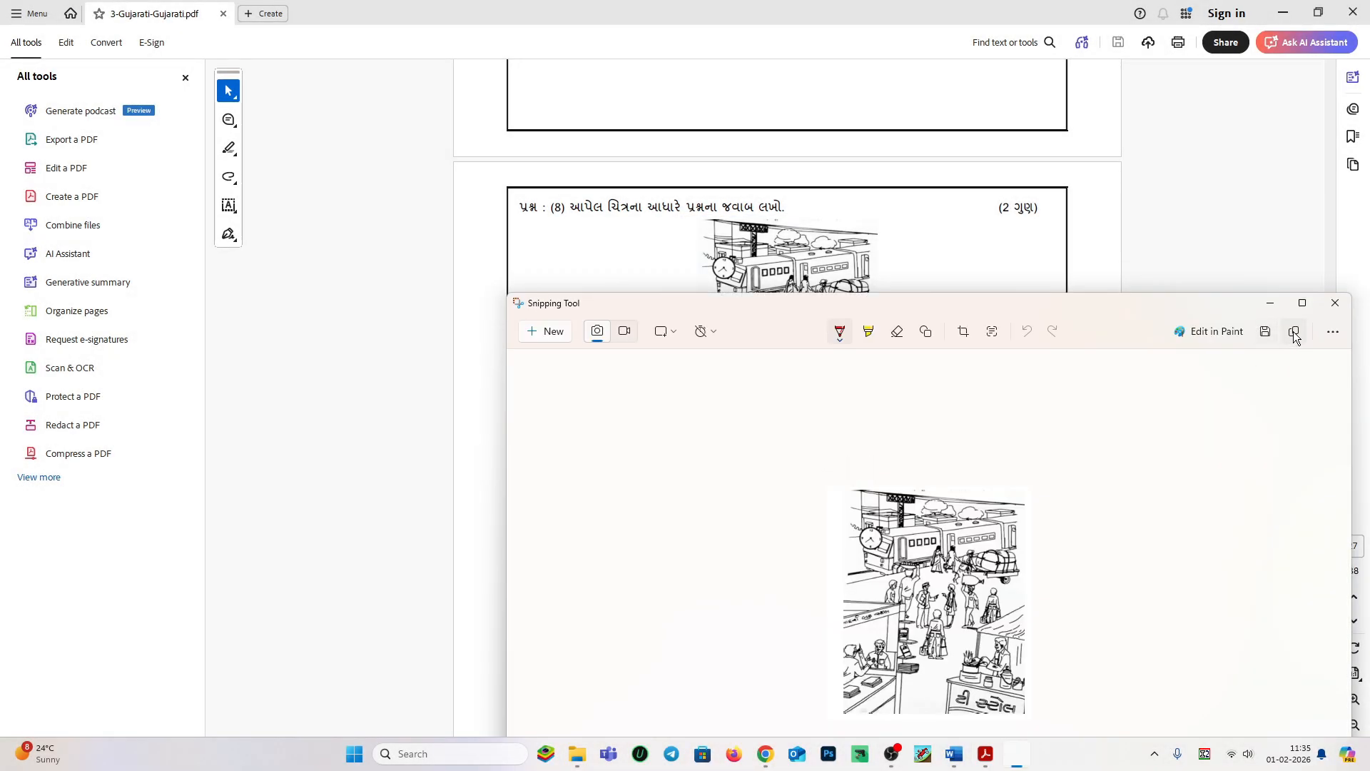
left_click(1295, 334)
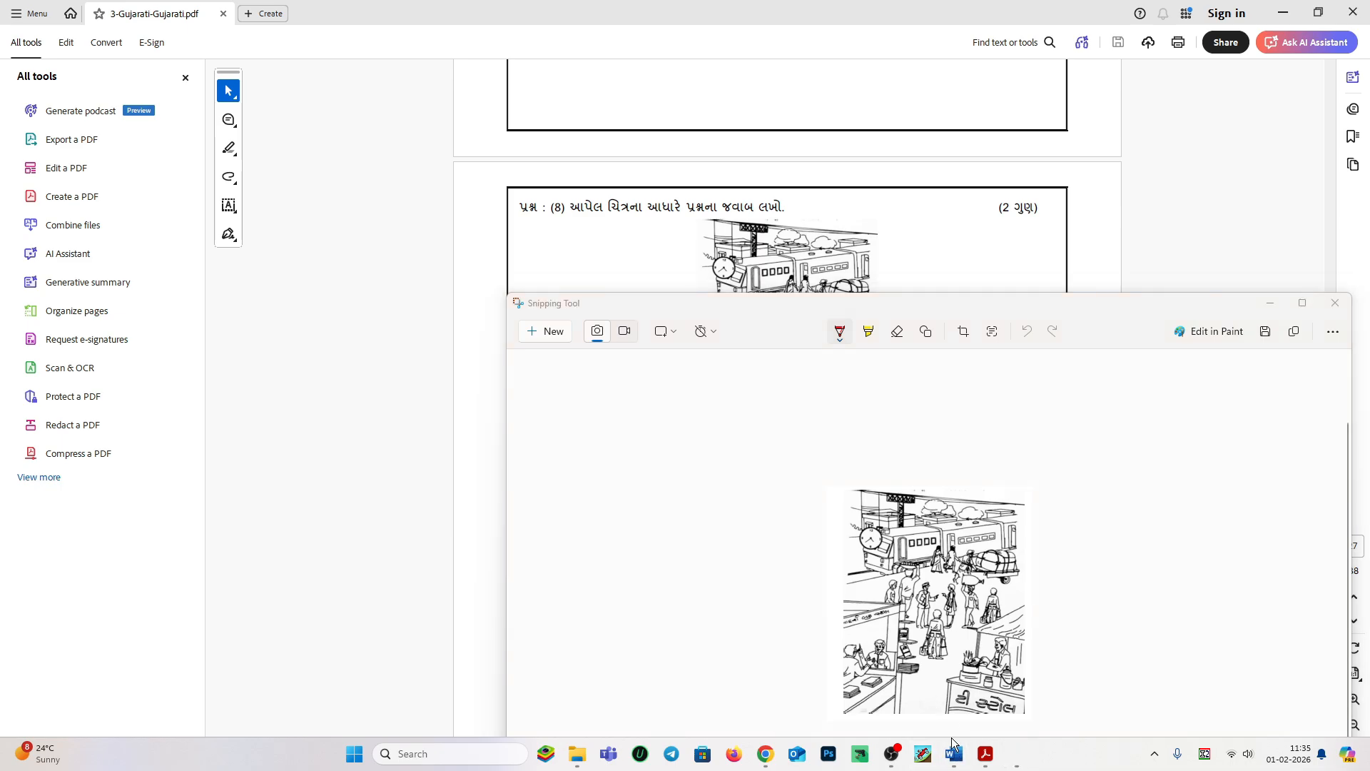
Switch to Document3 in Word and paste the railway-station picture after "(રેલવે સ્ટેશનના ચિત્રના આધારે)" in question 3.
mouse_move(952, 752)
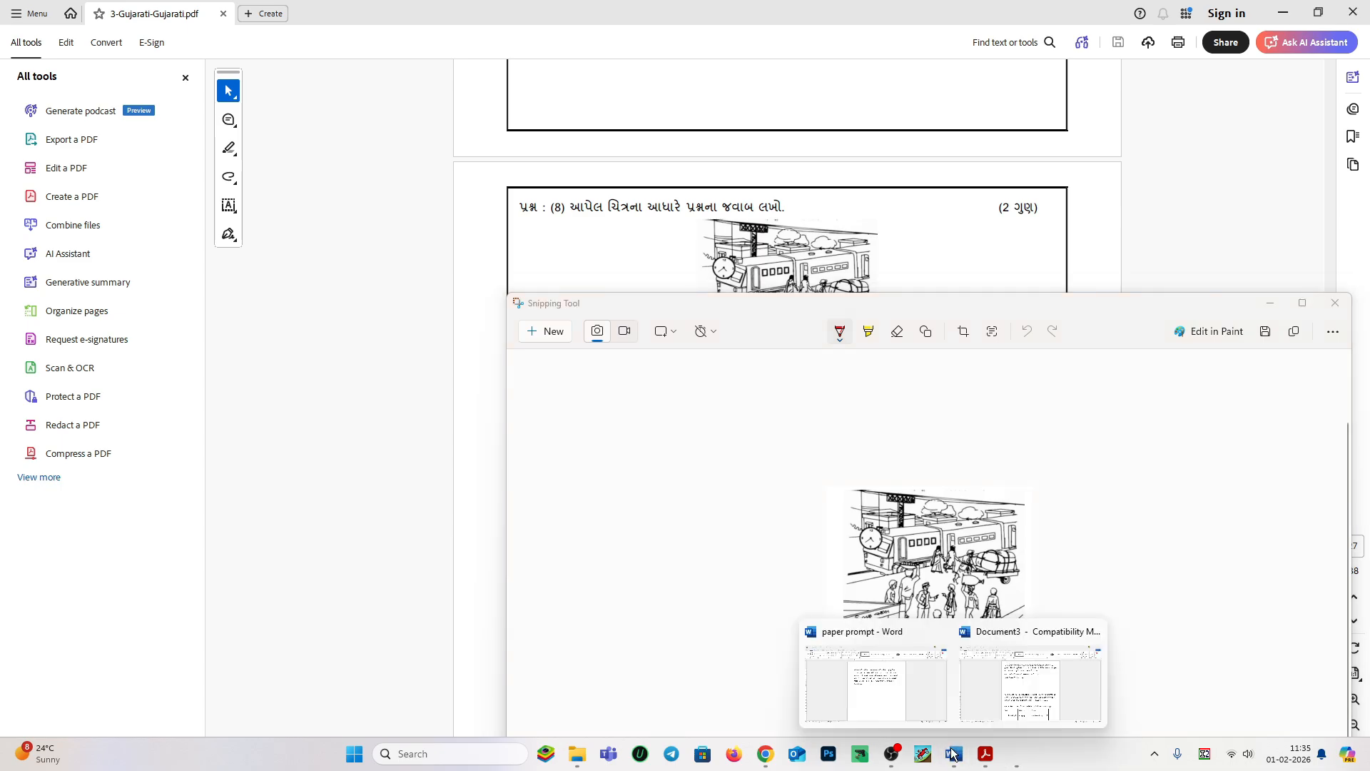
left_click(1019, 695)
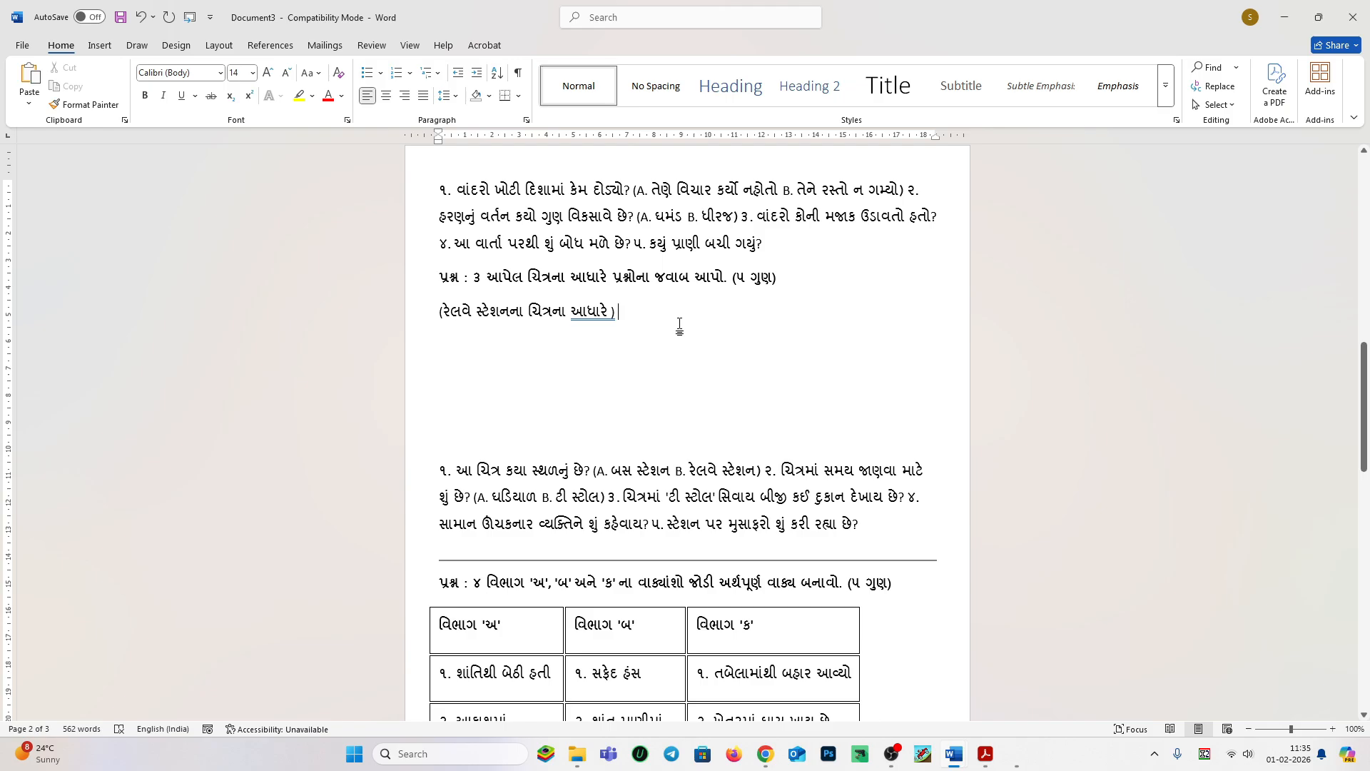
key("ctrl+v")
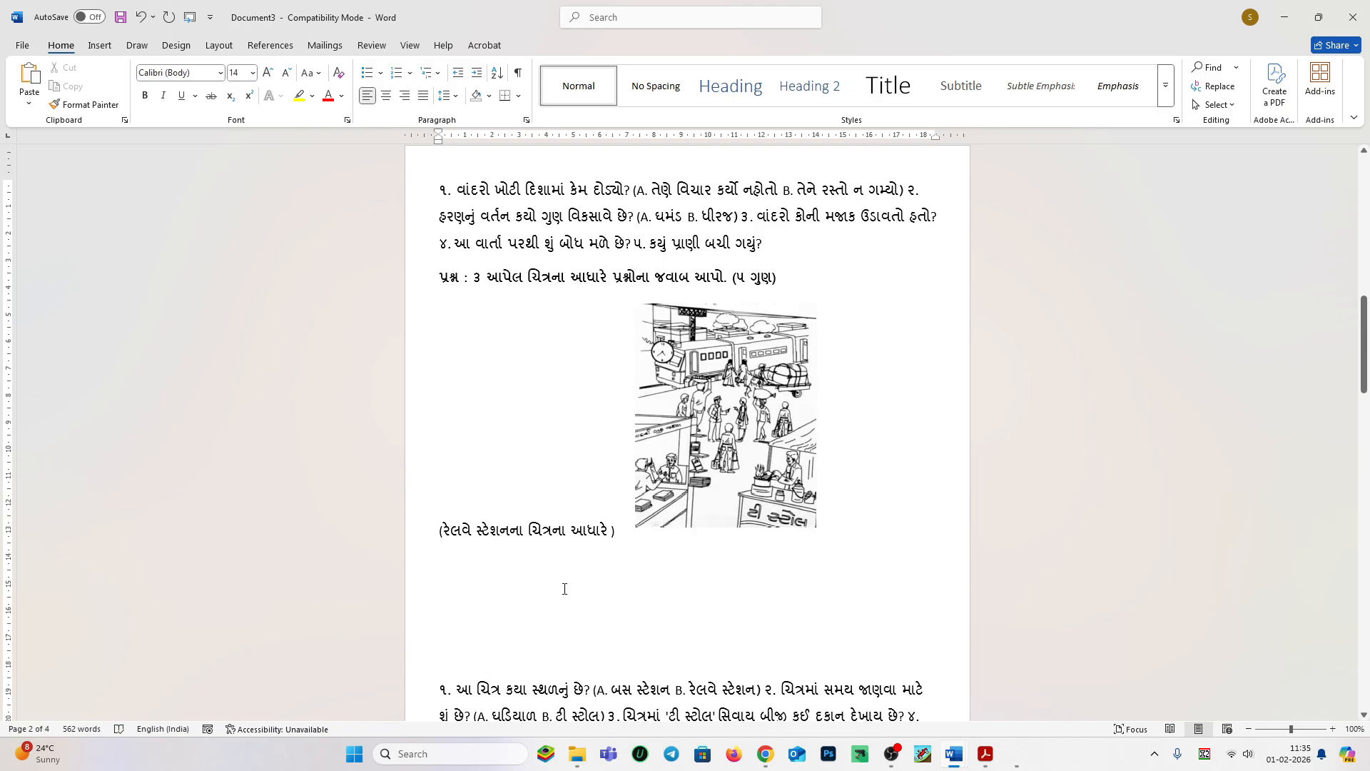
Move the text "(રેલવે સ્ટેશનના ચિત્રના આધારે)" from beside the picture to its own line directly below question 3's heading.
left_click(640, 322)
left_click(835, 294)
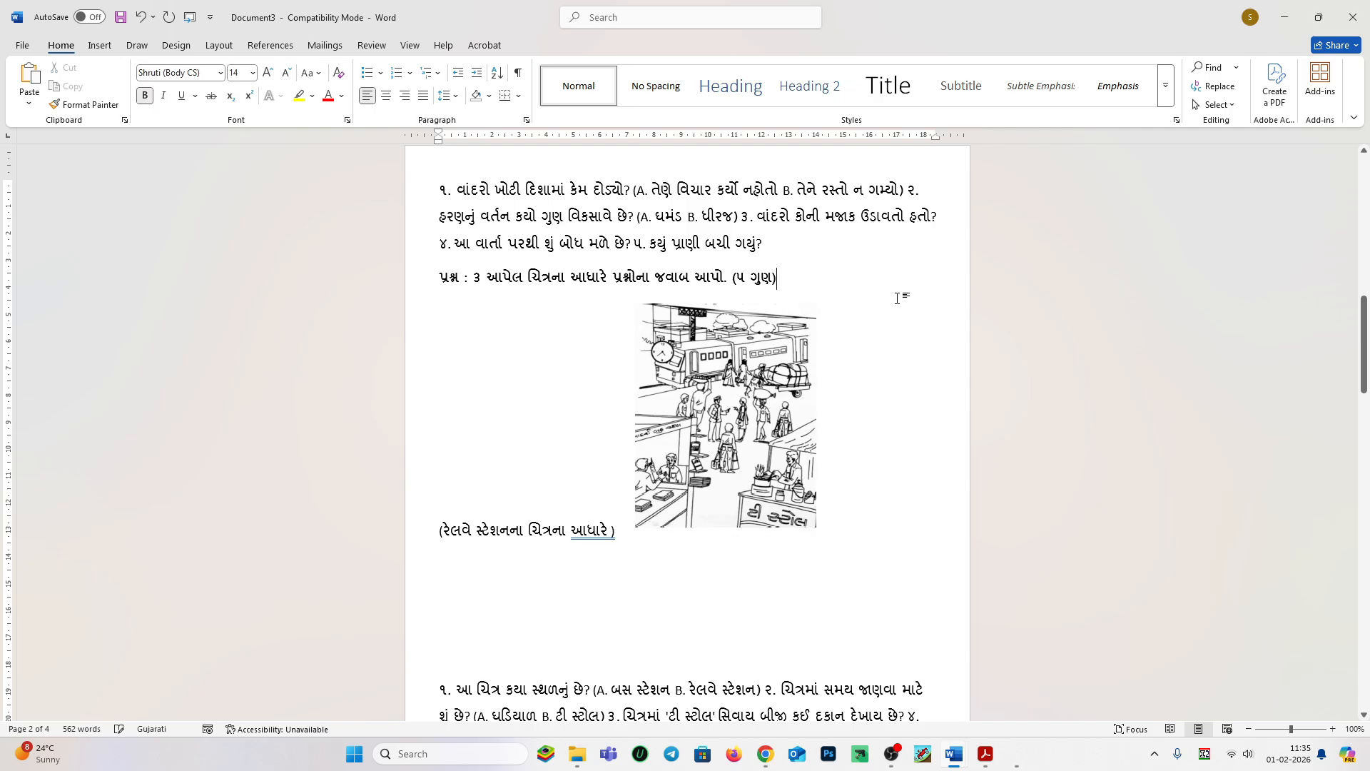
key("Return")
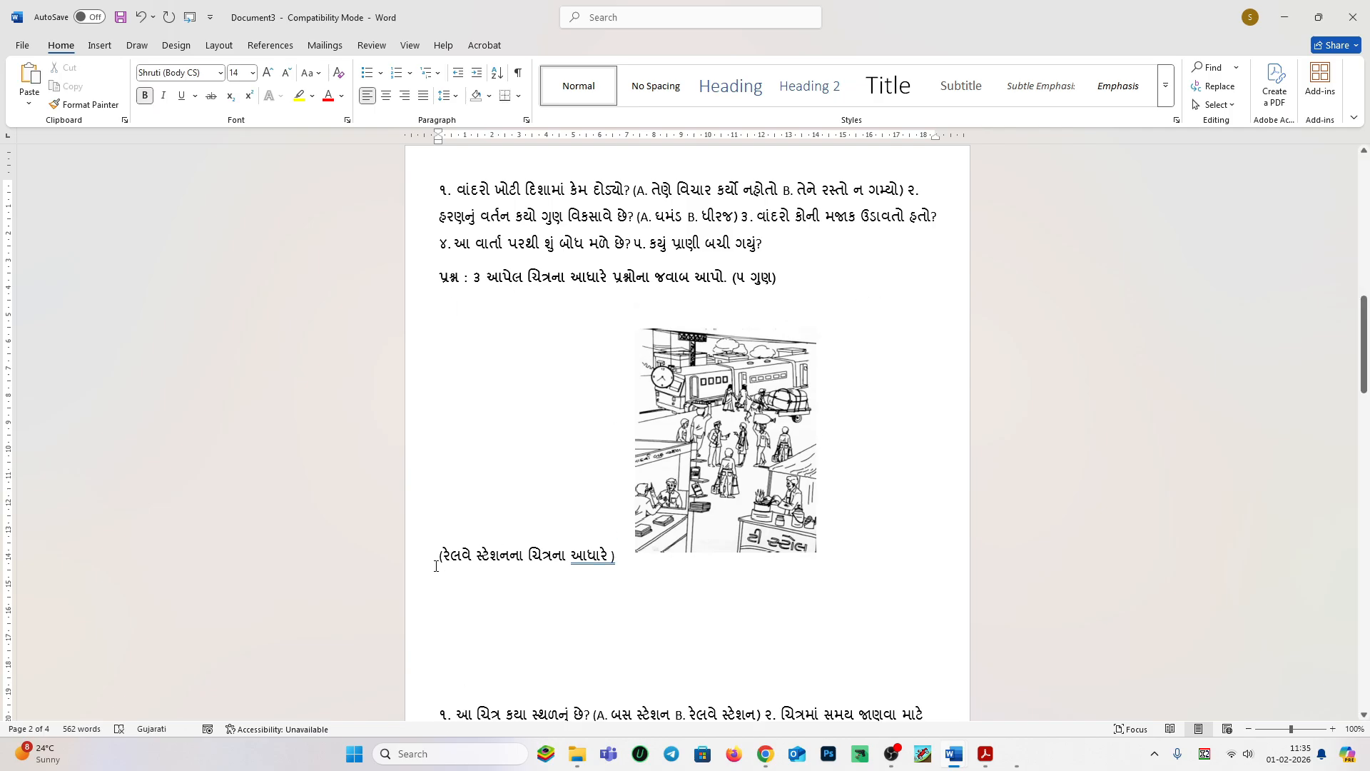
left_click_drag(439, 553, 609, 566)
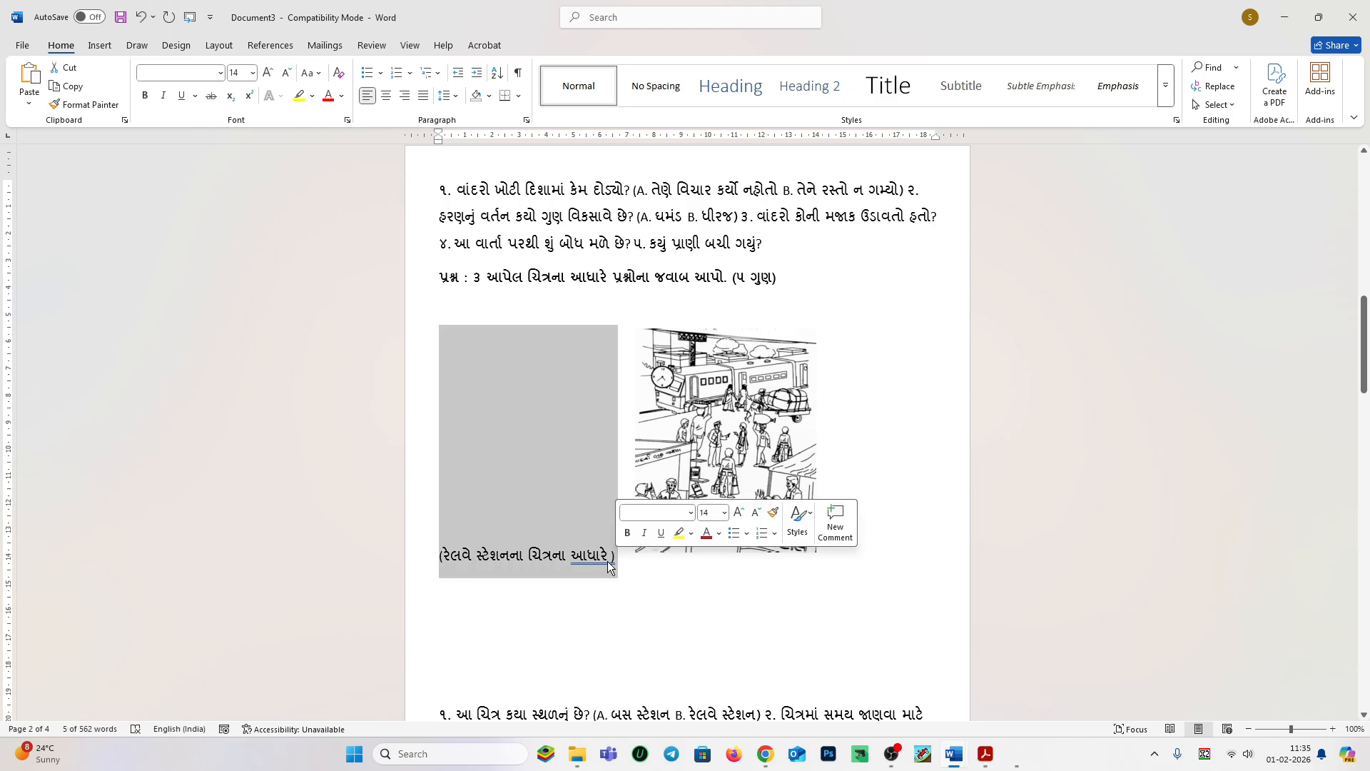
key("Delete")
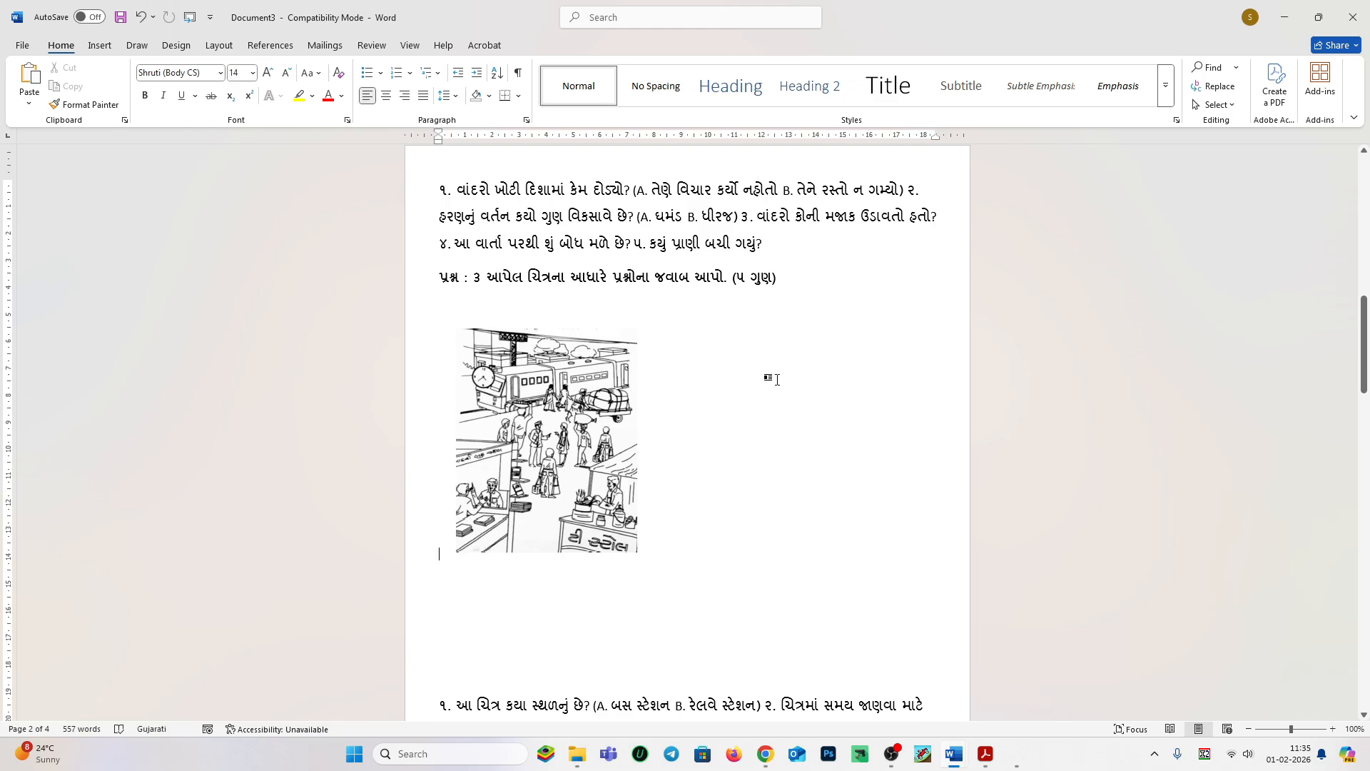
left_click(821, 279)
key("ctrl+v")
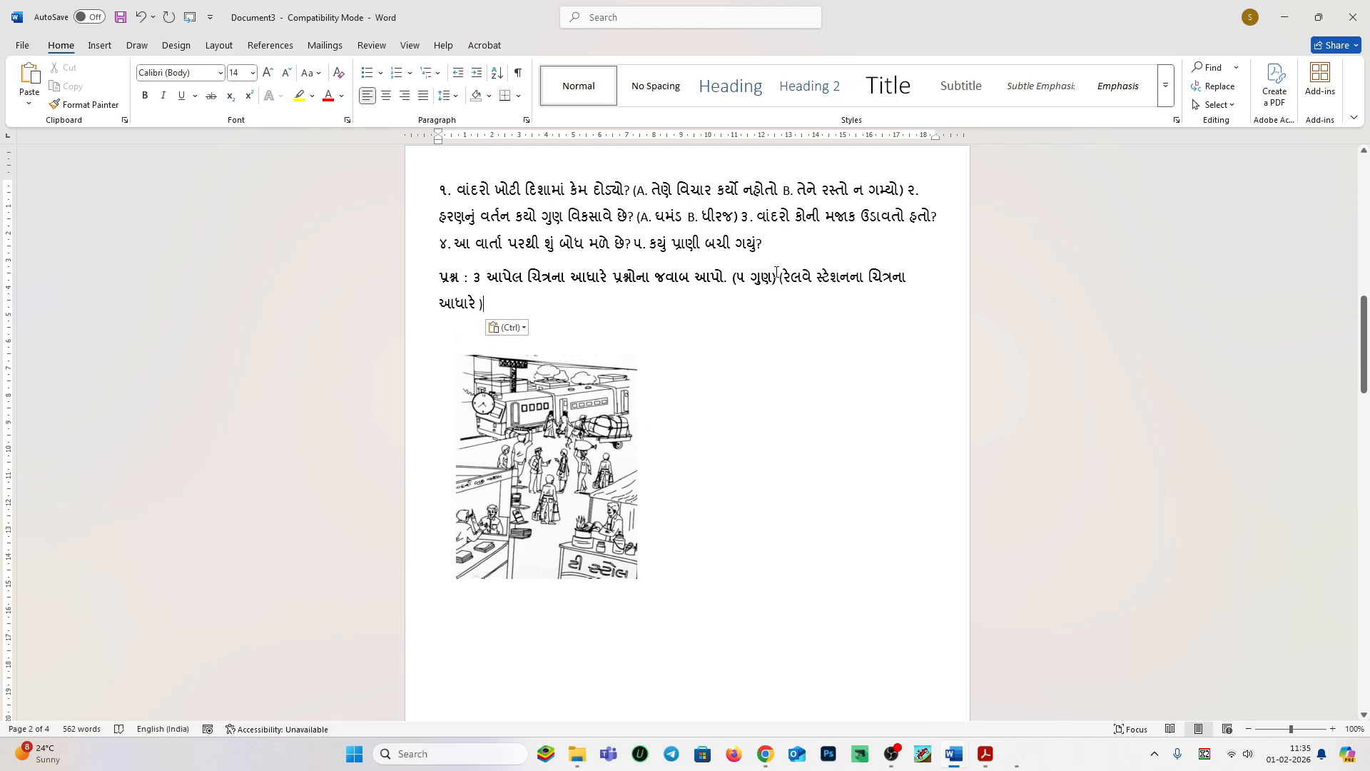
left_click(779, 277)
key("Return")
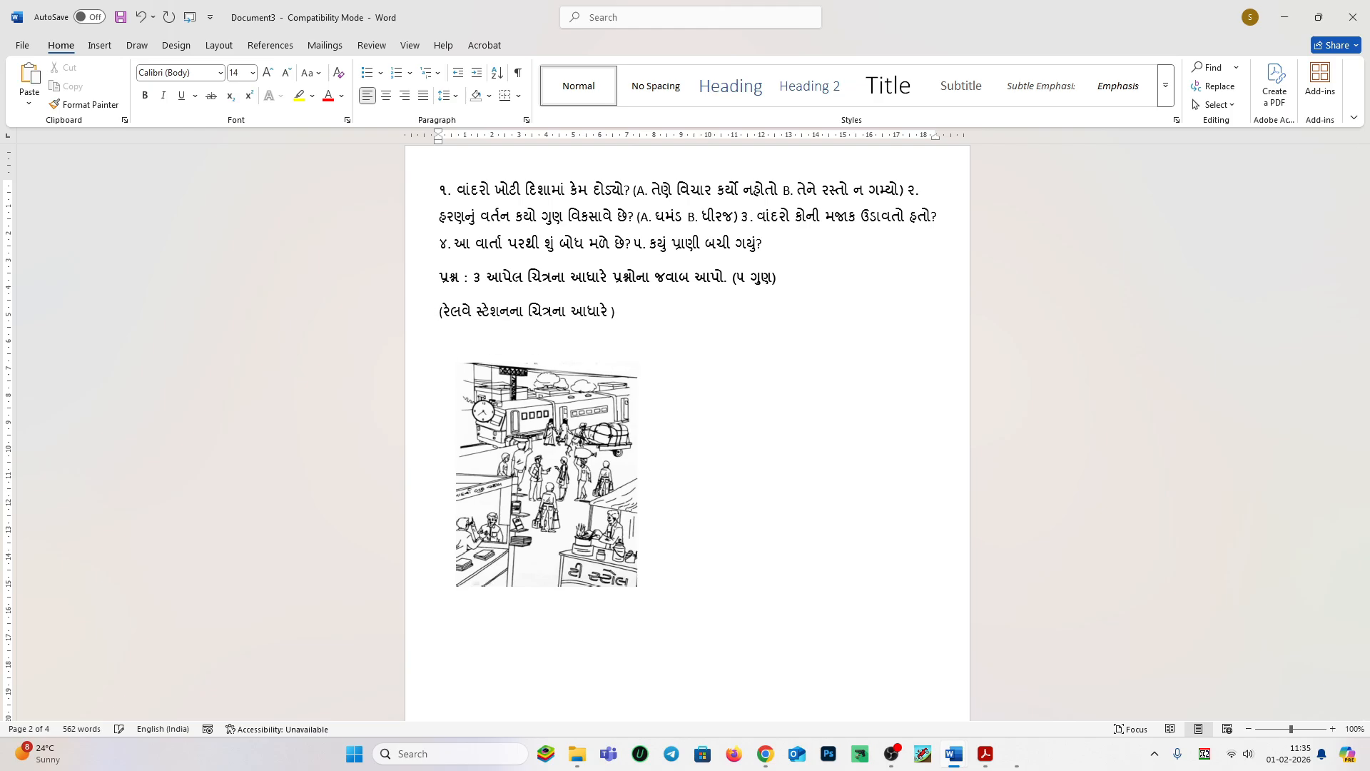
Delete the horizontal lines above question 6 and above question 7.
scroll(800, 309, "down", 2)
scroll(800, 309, "down", 7)
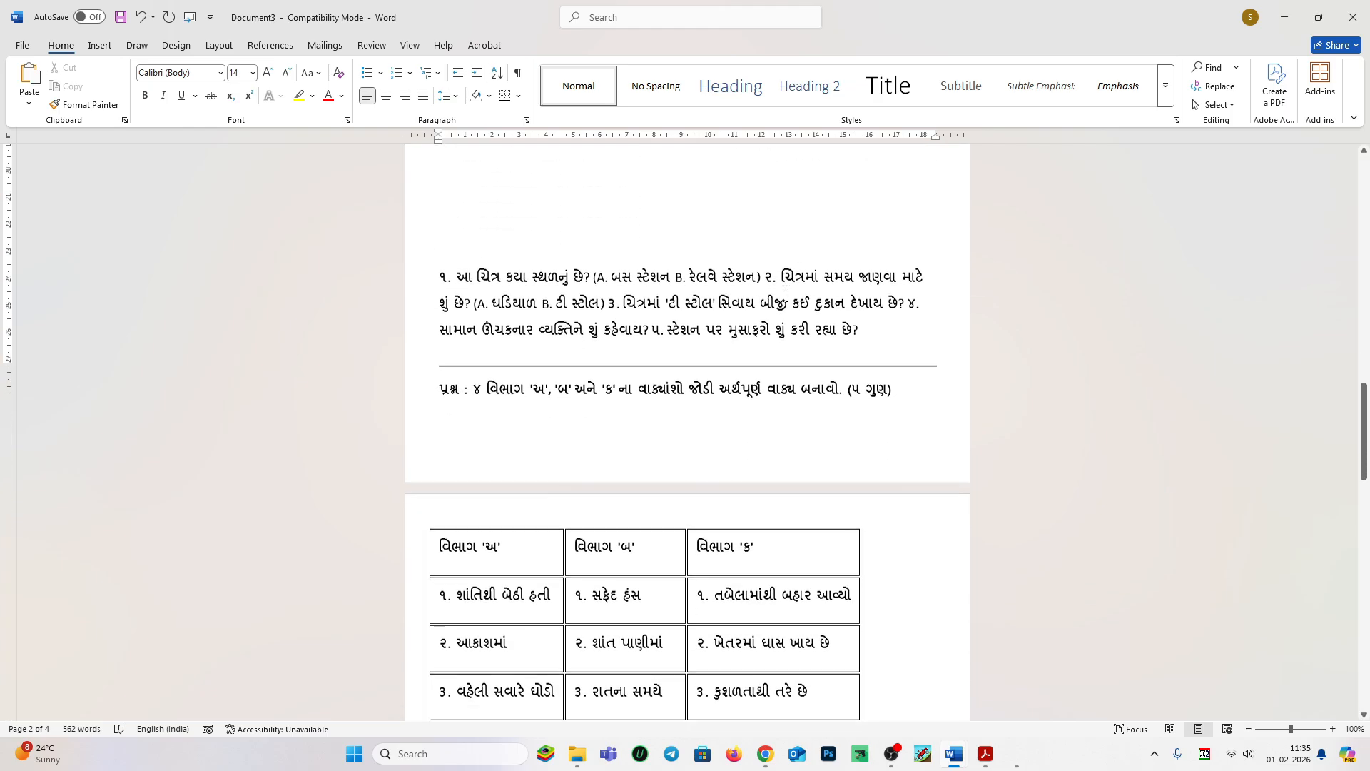
scroll(785, 296, "down", 7)
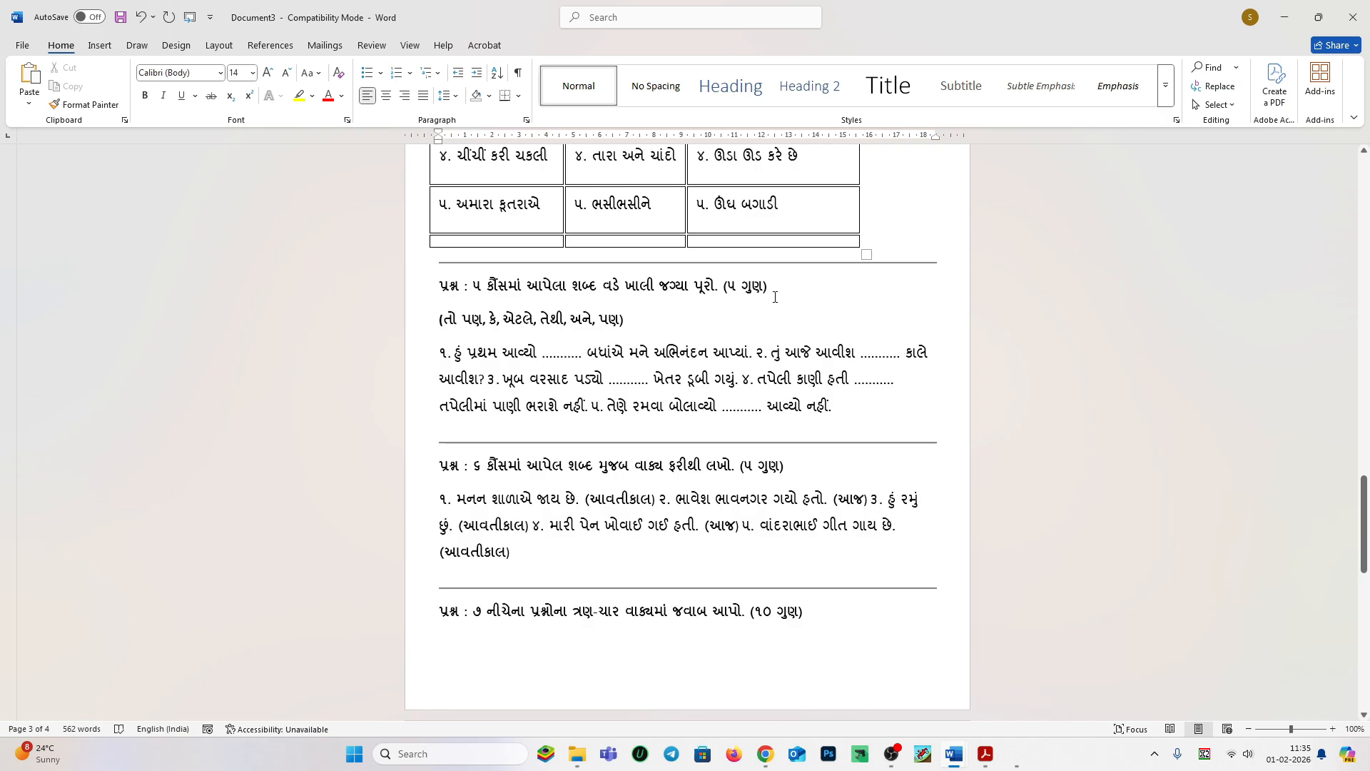
left_click(759, 421)
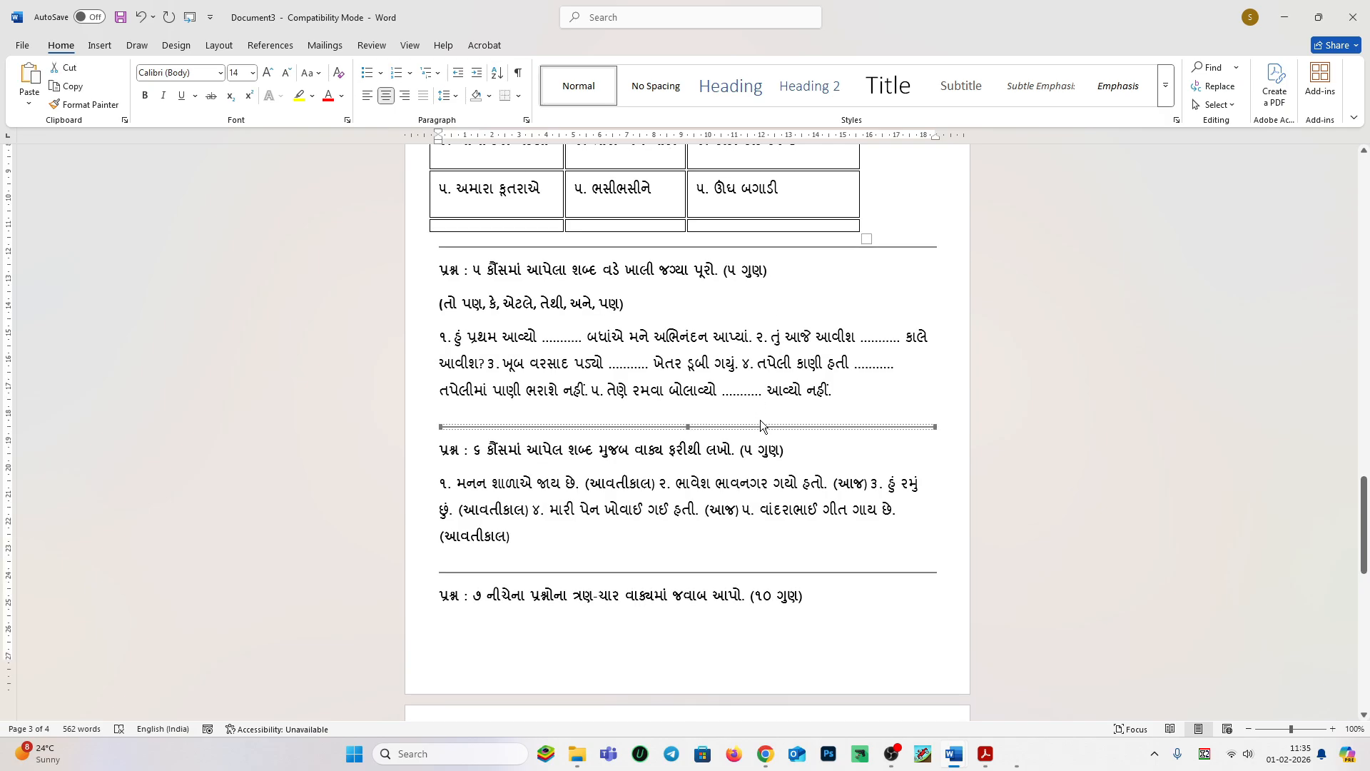
key("BackSpace")
scroll(761, 425, "down", 3)
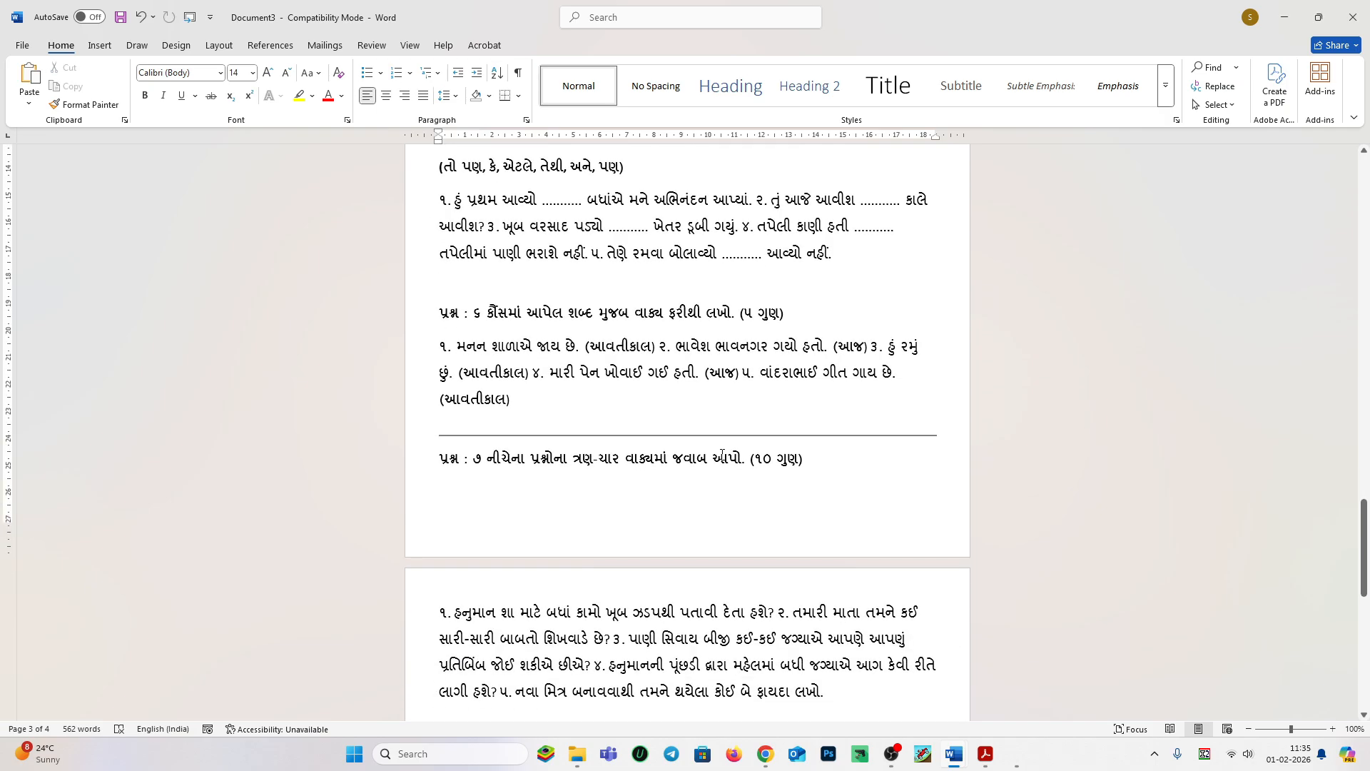
left_click(724, 442)
left_click(724, 442)
Delete the horizontal line below question 7's sub-questions and the closing "શુભકામનાઓ!" and Answer Key text at the document's end.
scroll(727, 439, "down", 7)
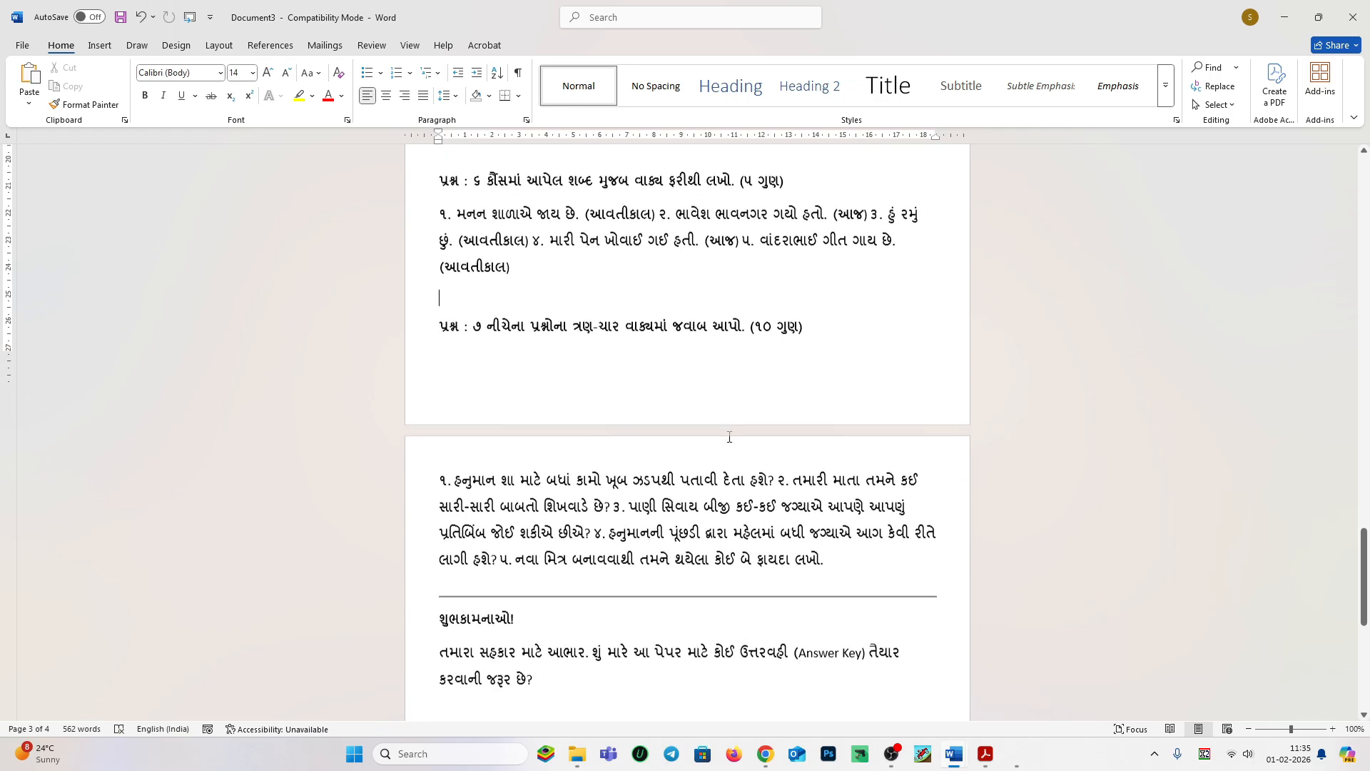
left_click(723, 418)
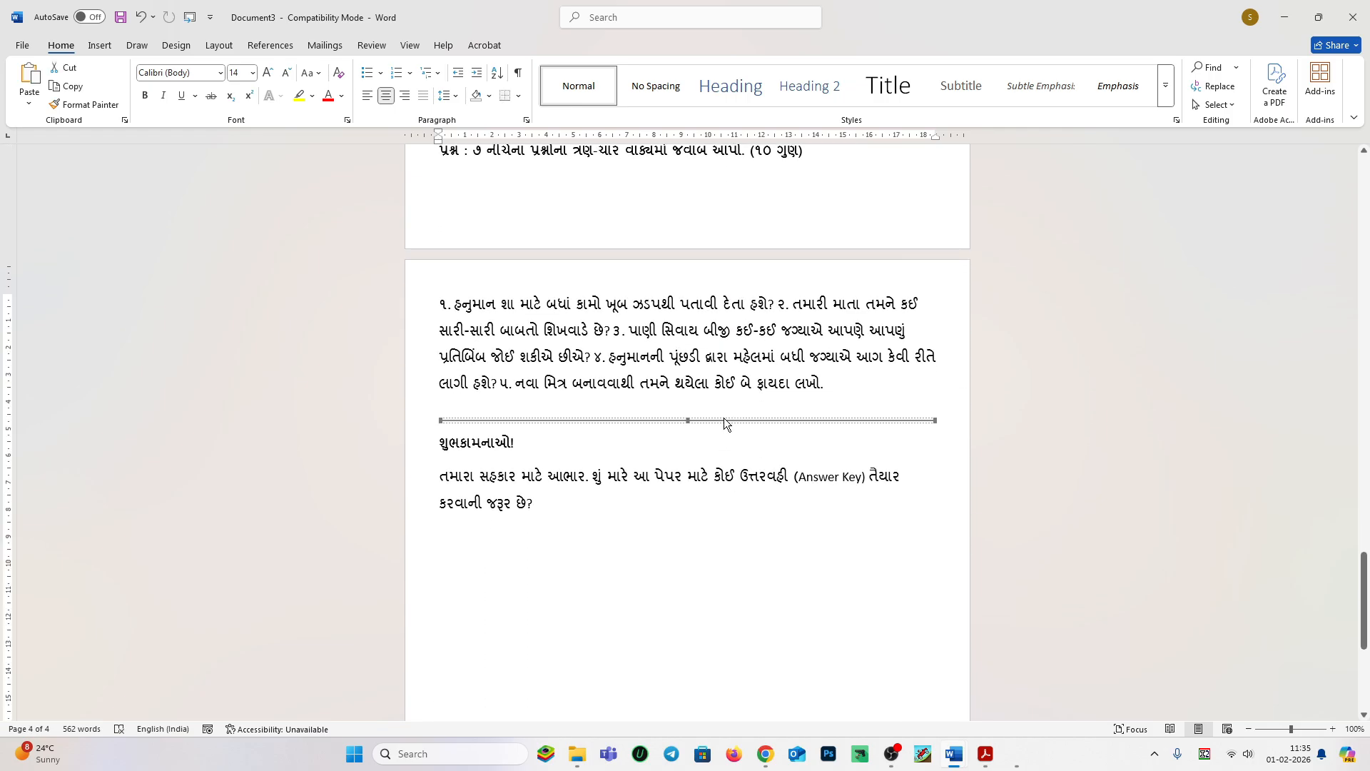
key("Delete")
left_click_drag(437, 440, 593, 526)
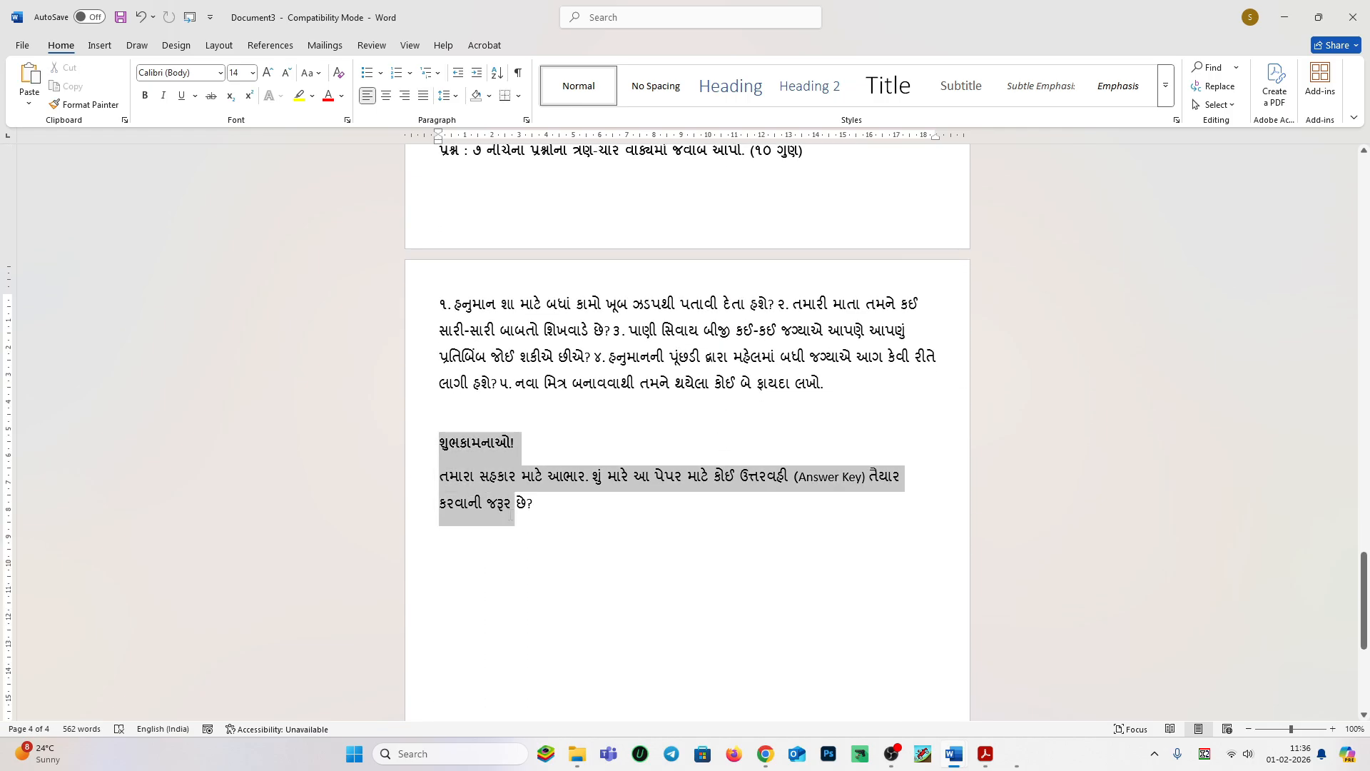
key("Delete")
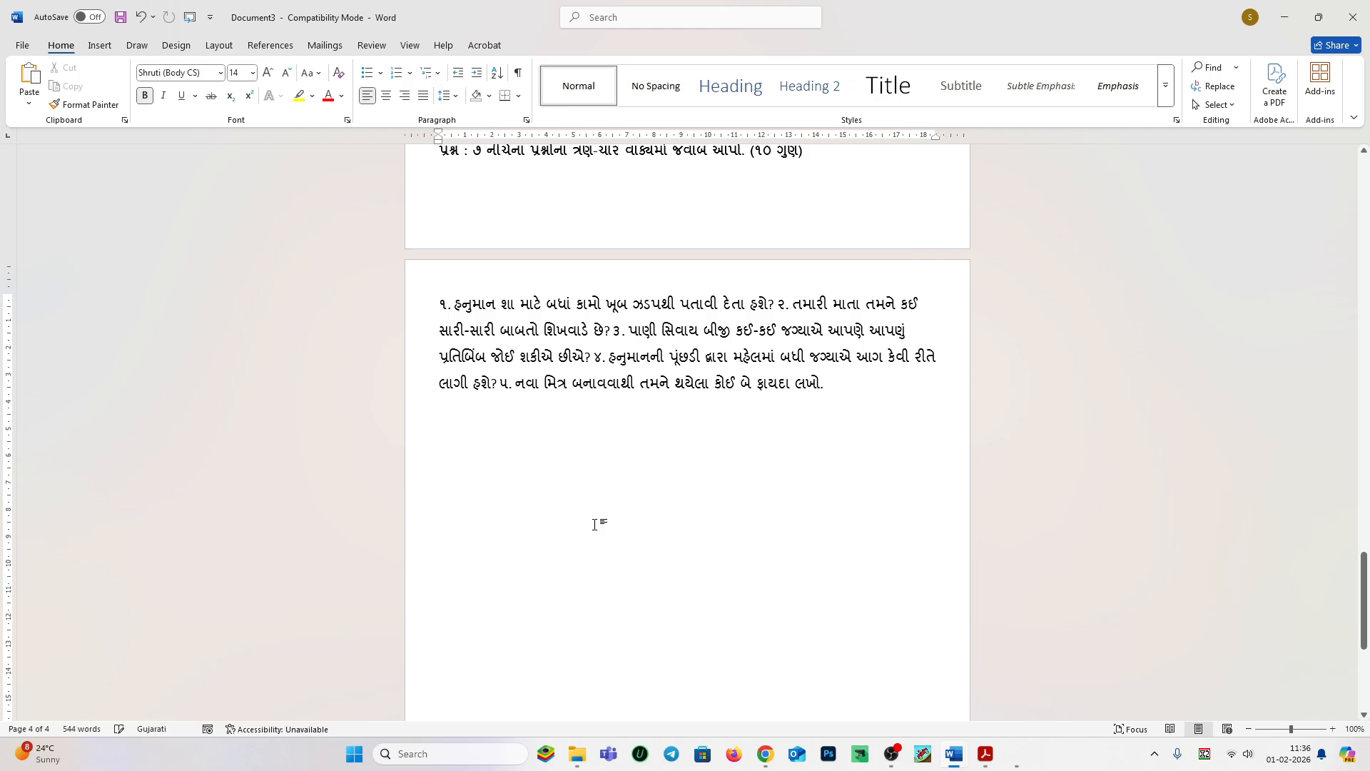
Split question 7's sub-questions ૧ to ૫ so that each one starts on its own line.
scroll(571, 508, "up", 3)
scroll(571, 474, "up", 1)
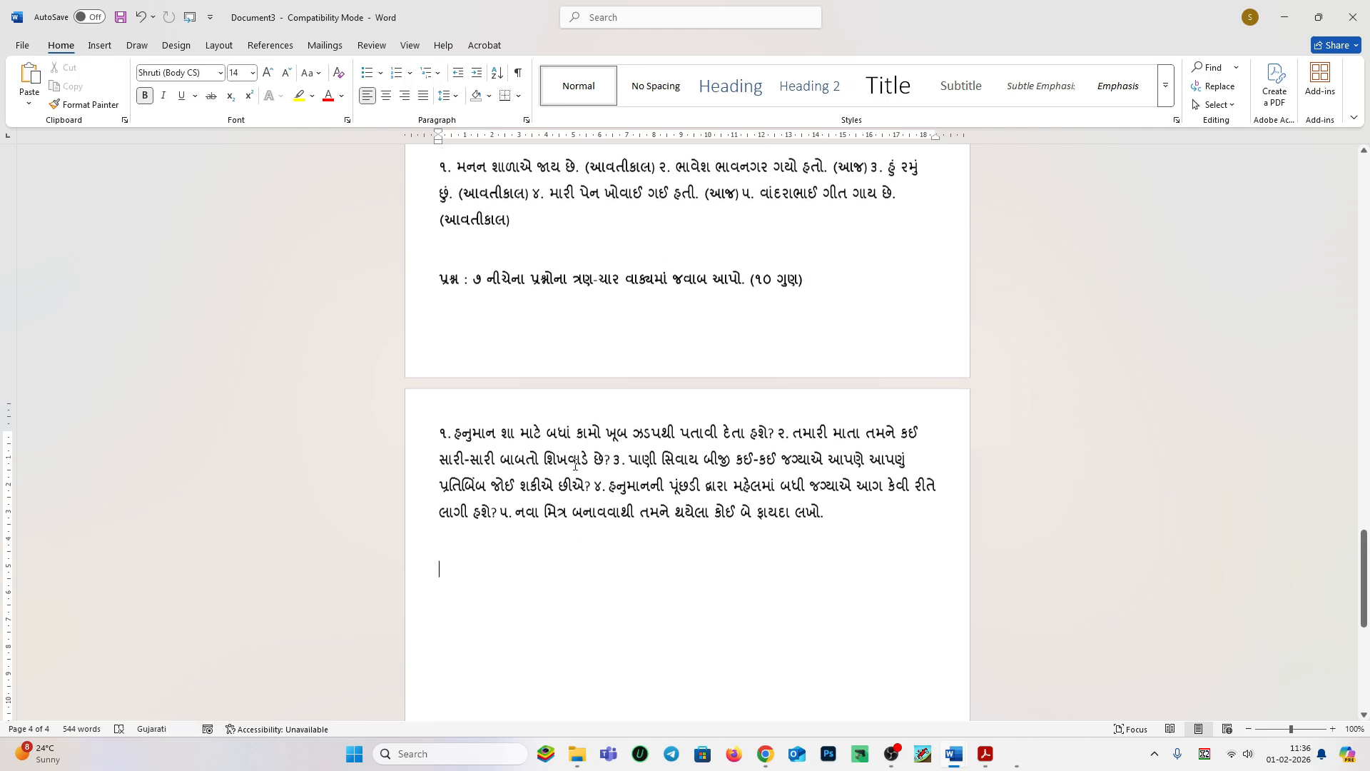
left_click(781, 442)
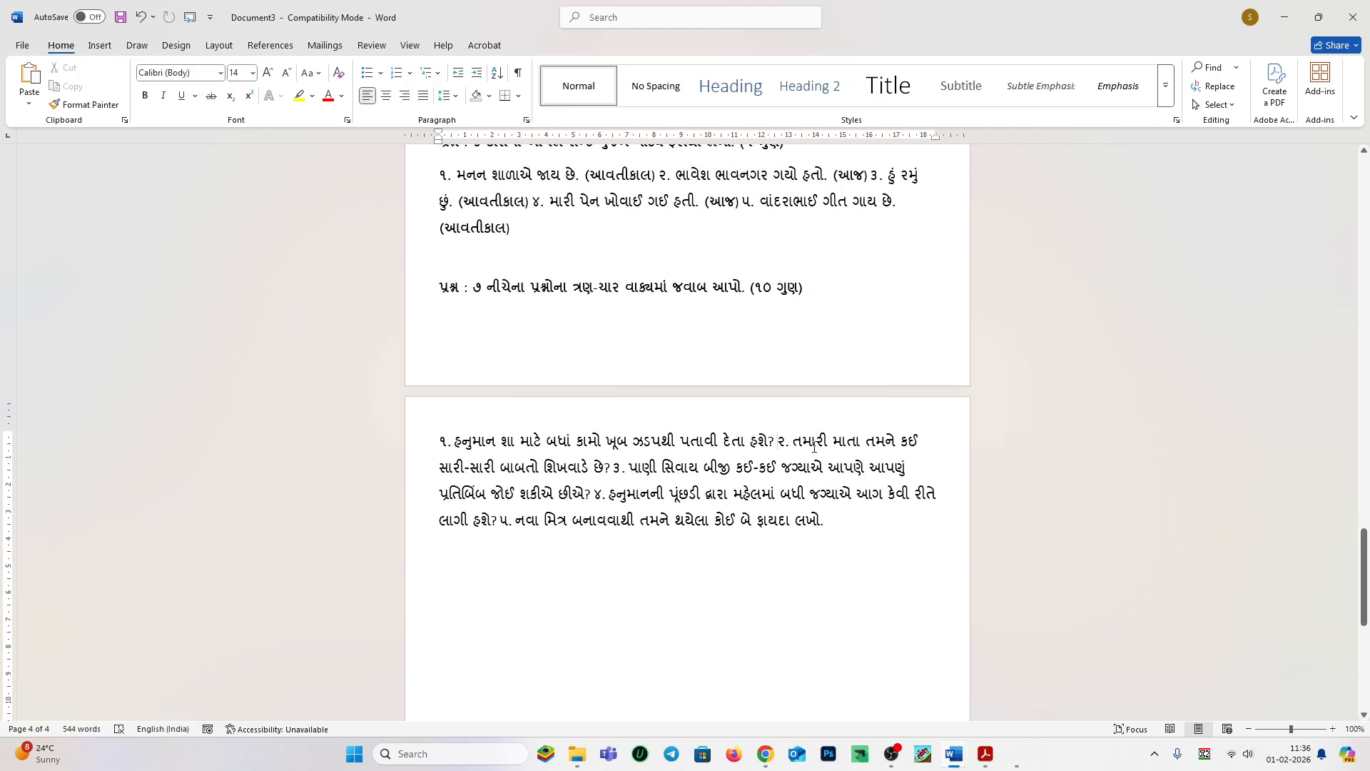
key("Return")
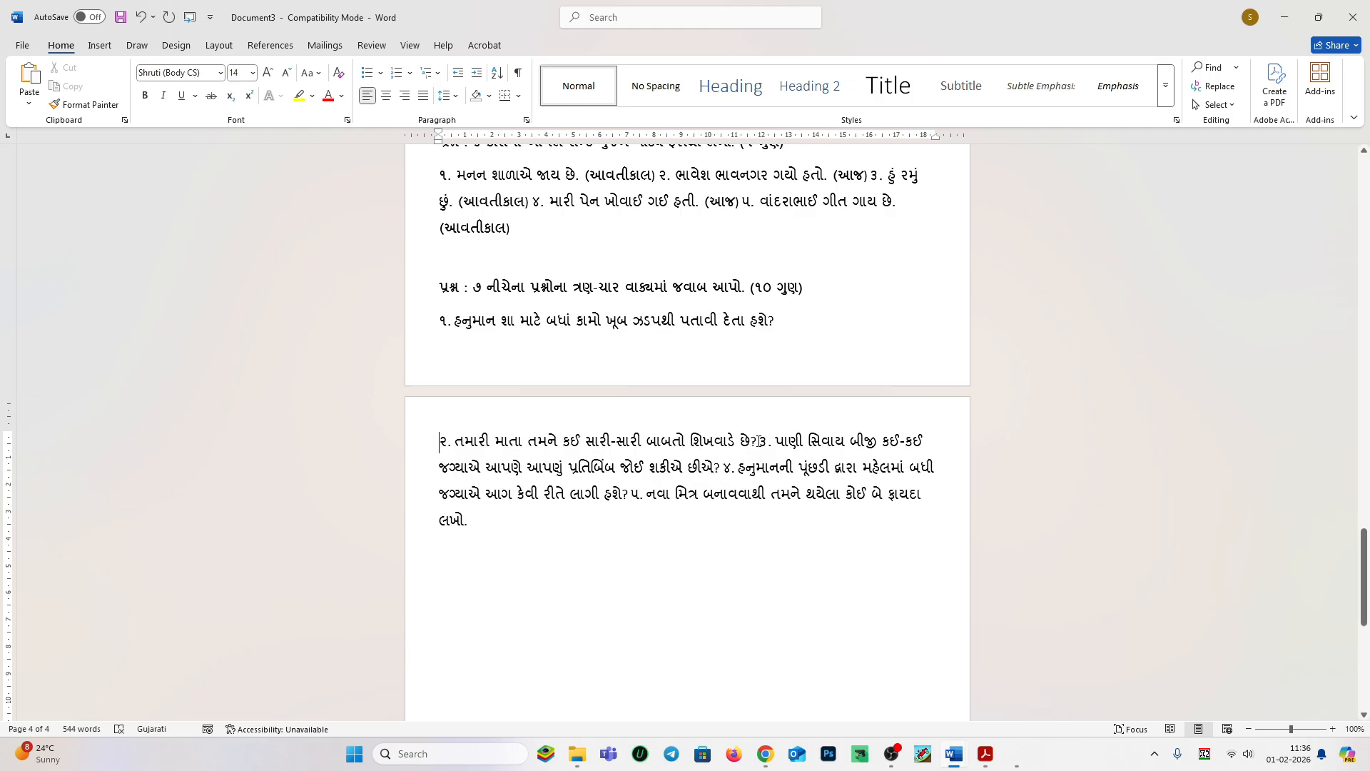
left_click(760, 441)
key("Return")
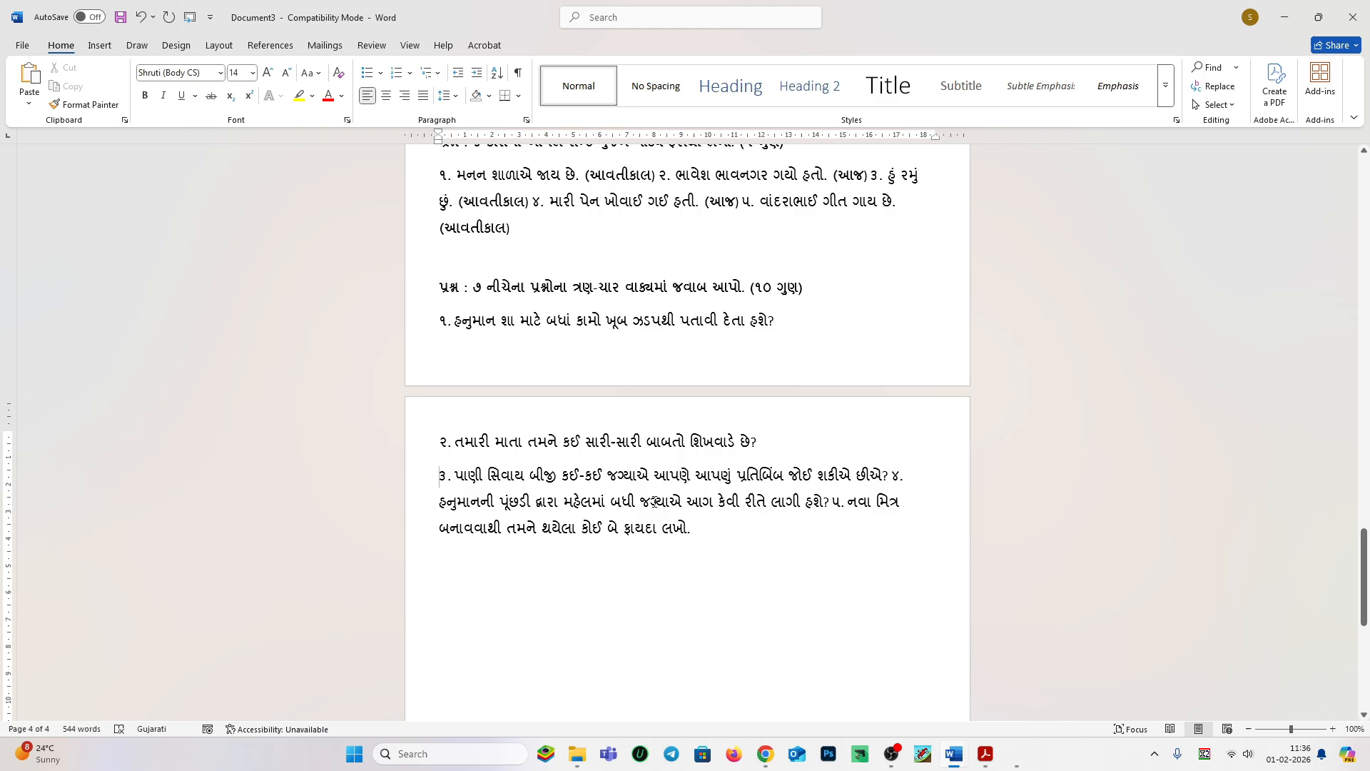
left_click(891, 475)
key("Return")
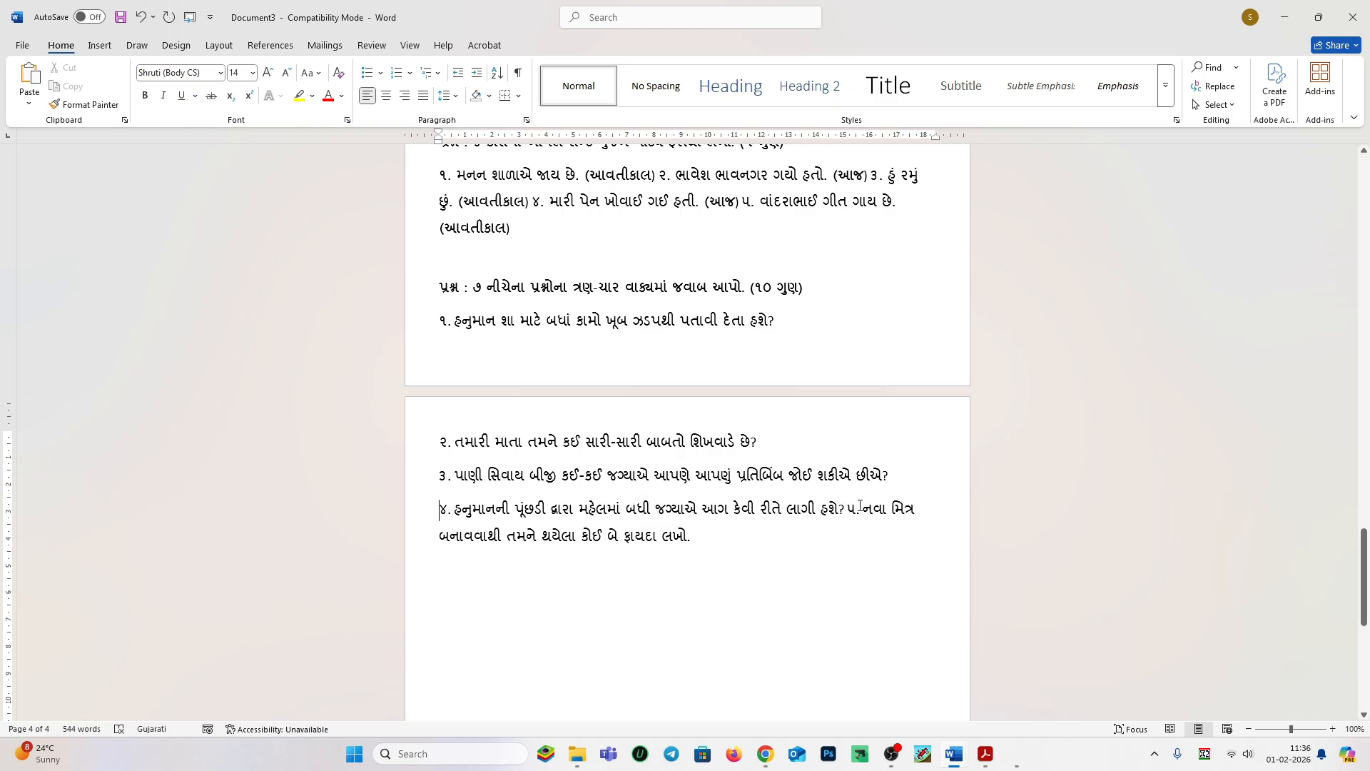
left_click(849, 509)
key("Return")
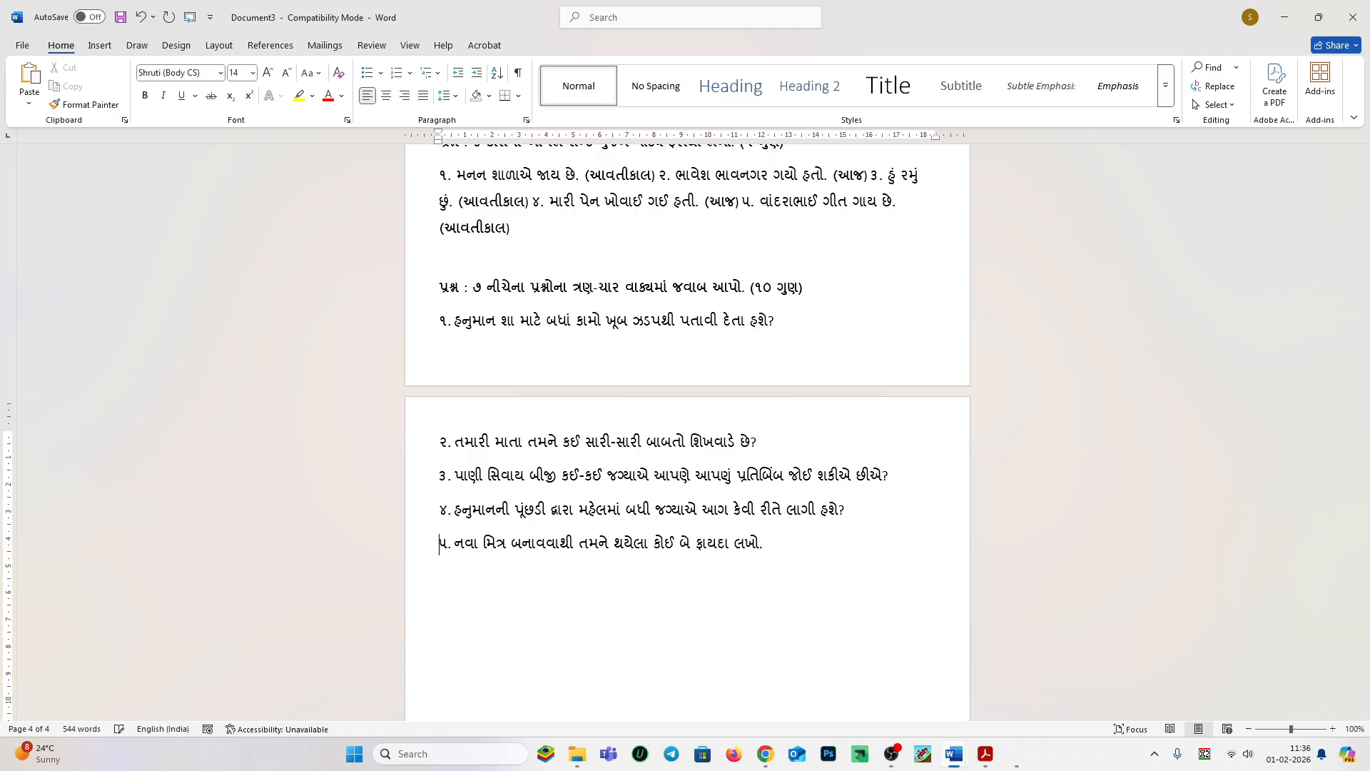